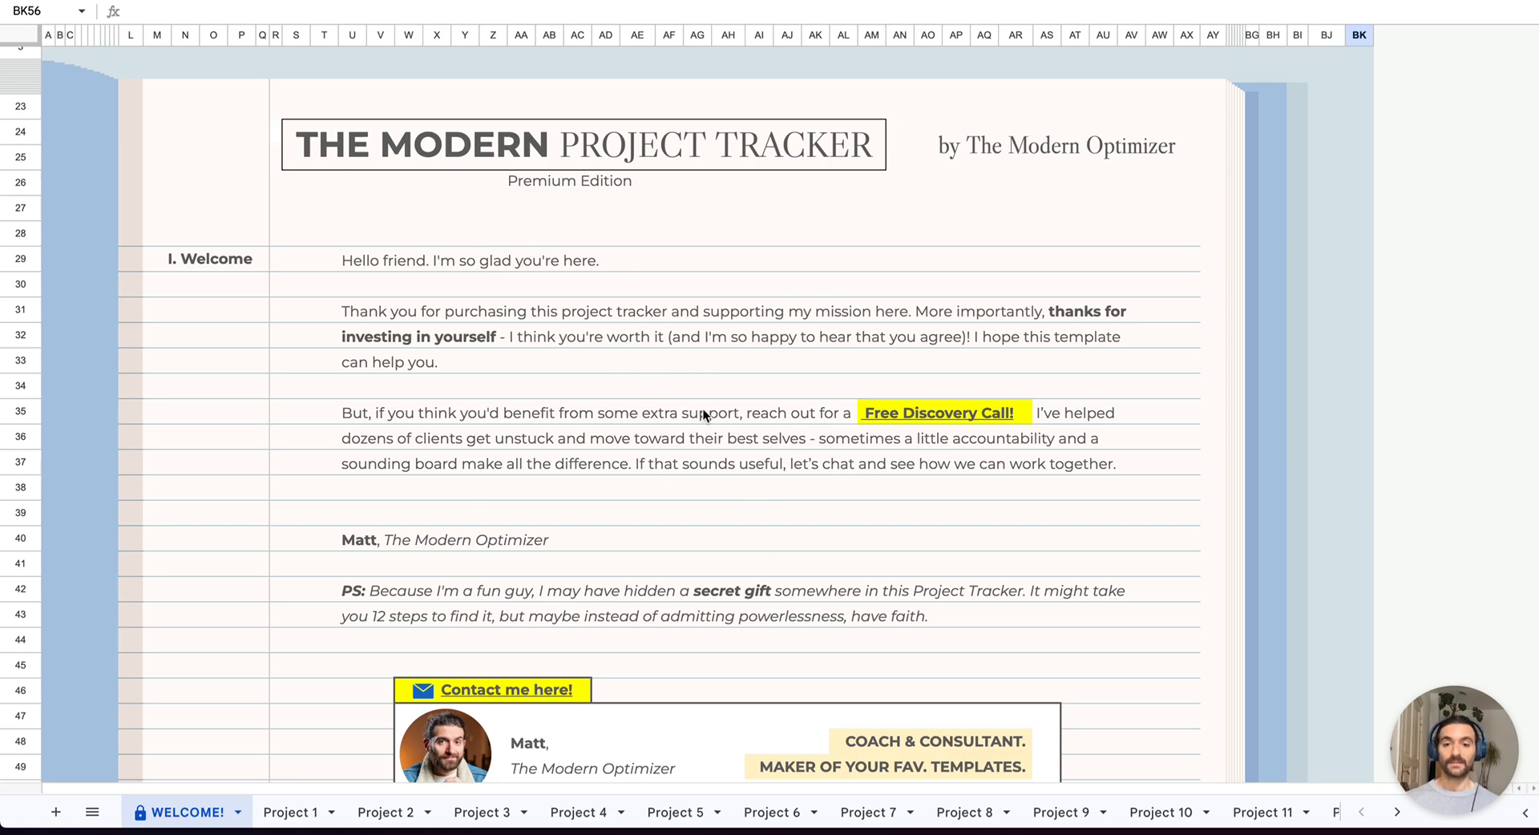
# - Read through the welcome, tutorial and resources sections of the WELCOME! sheet
pyautogui.scroll(-4, 703, 409)
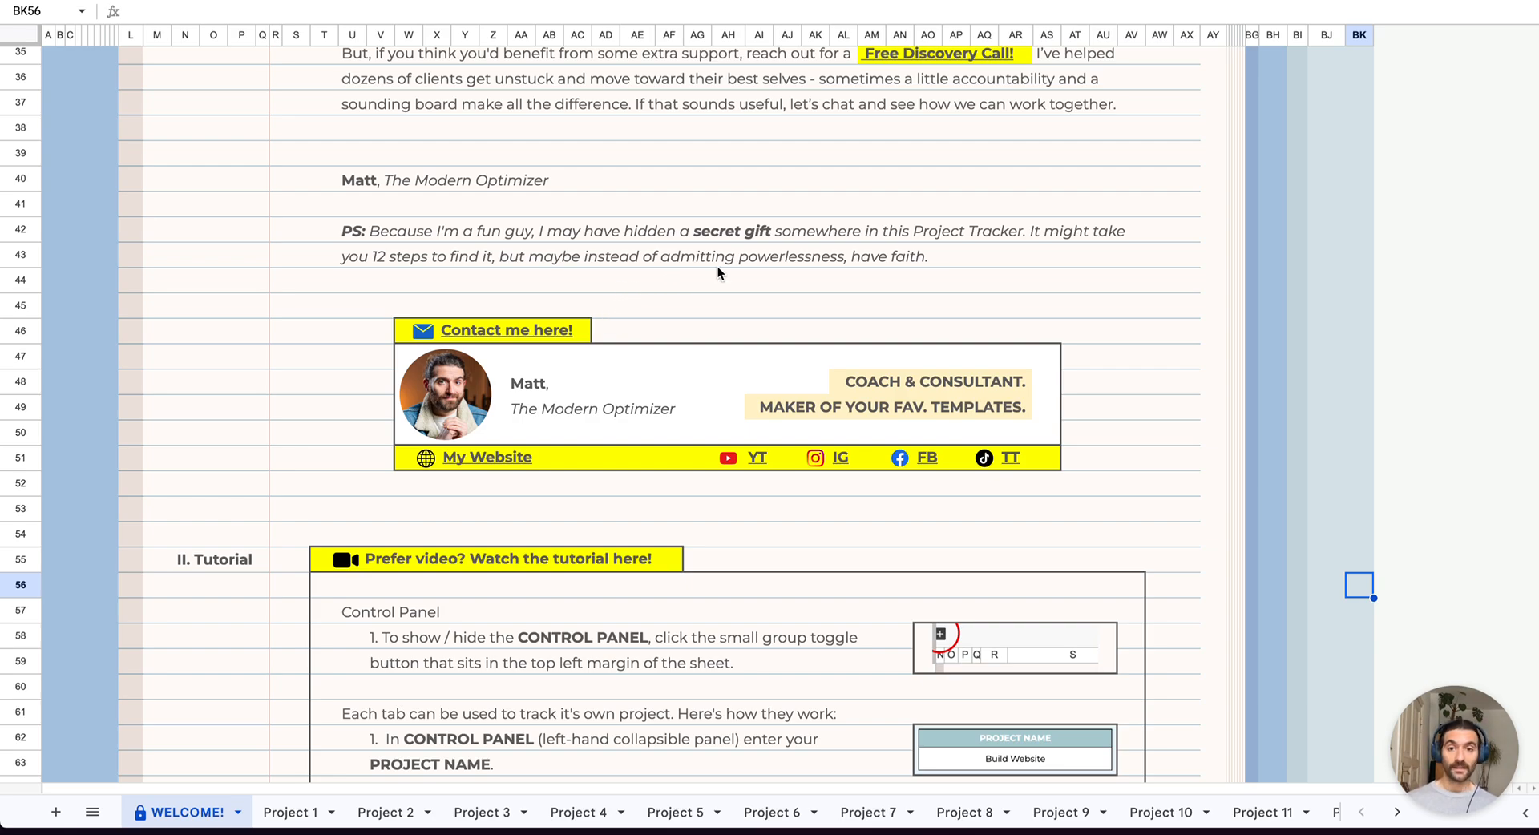
pyautogui.scroll(-3, 720, 268)
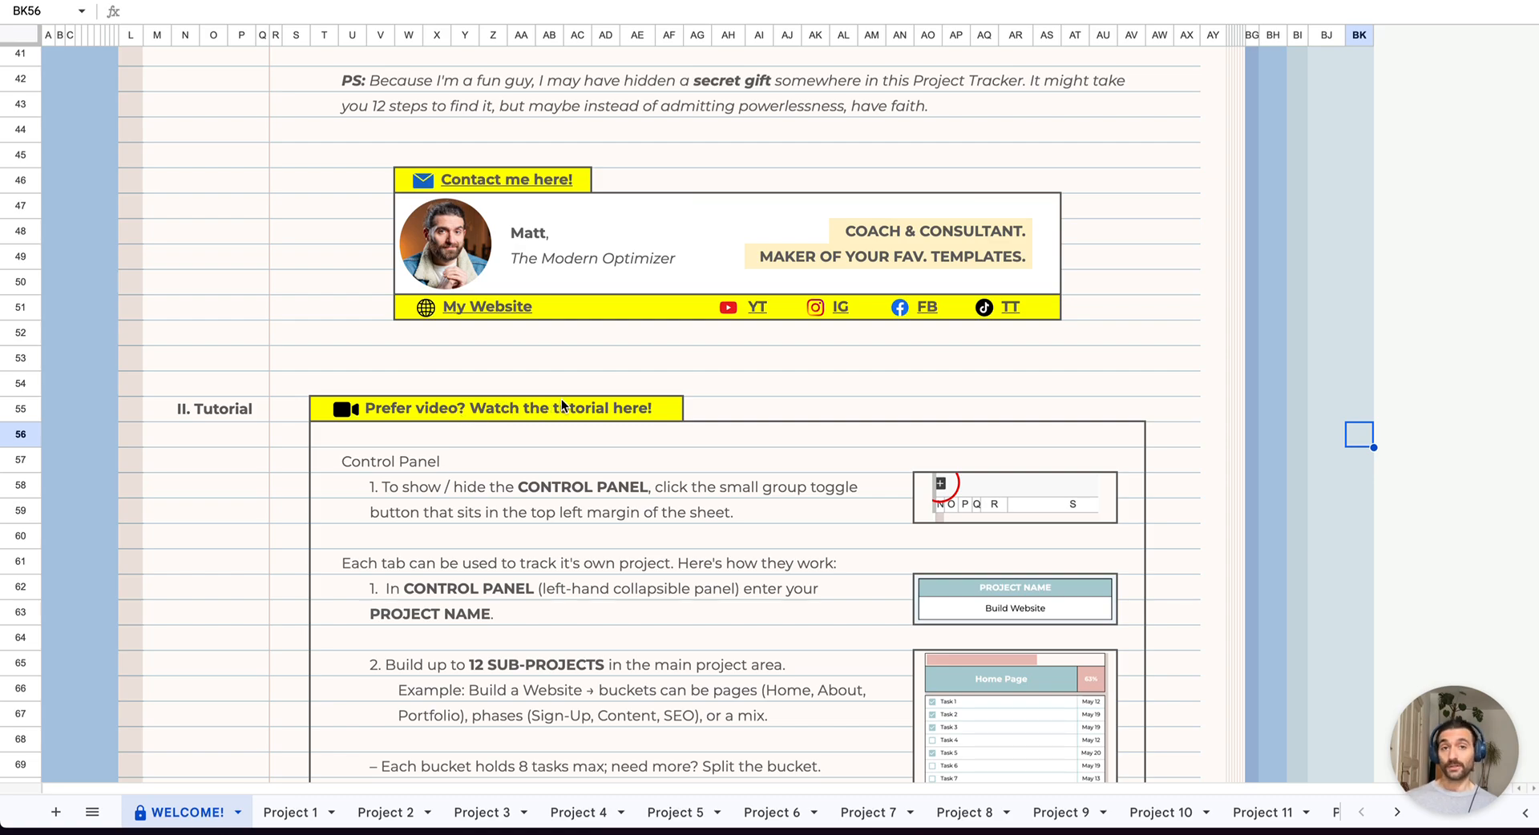
pyautogui.scroll(-3, 807, 389)
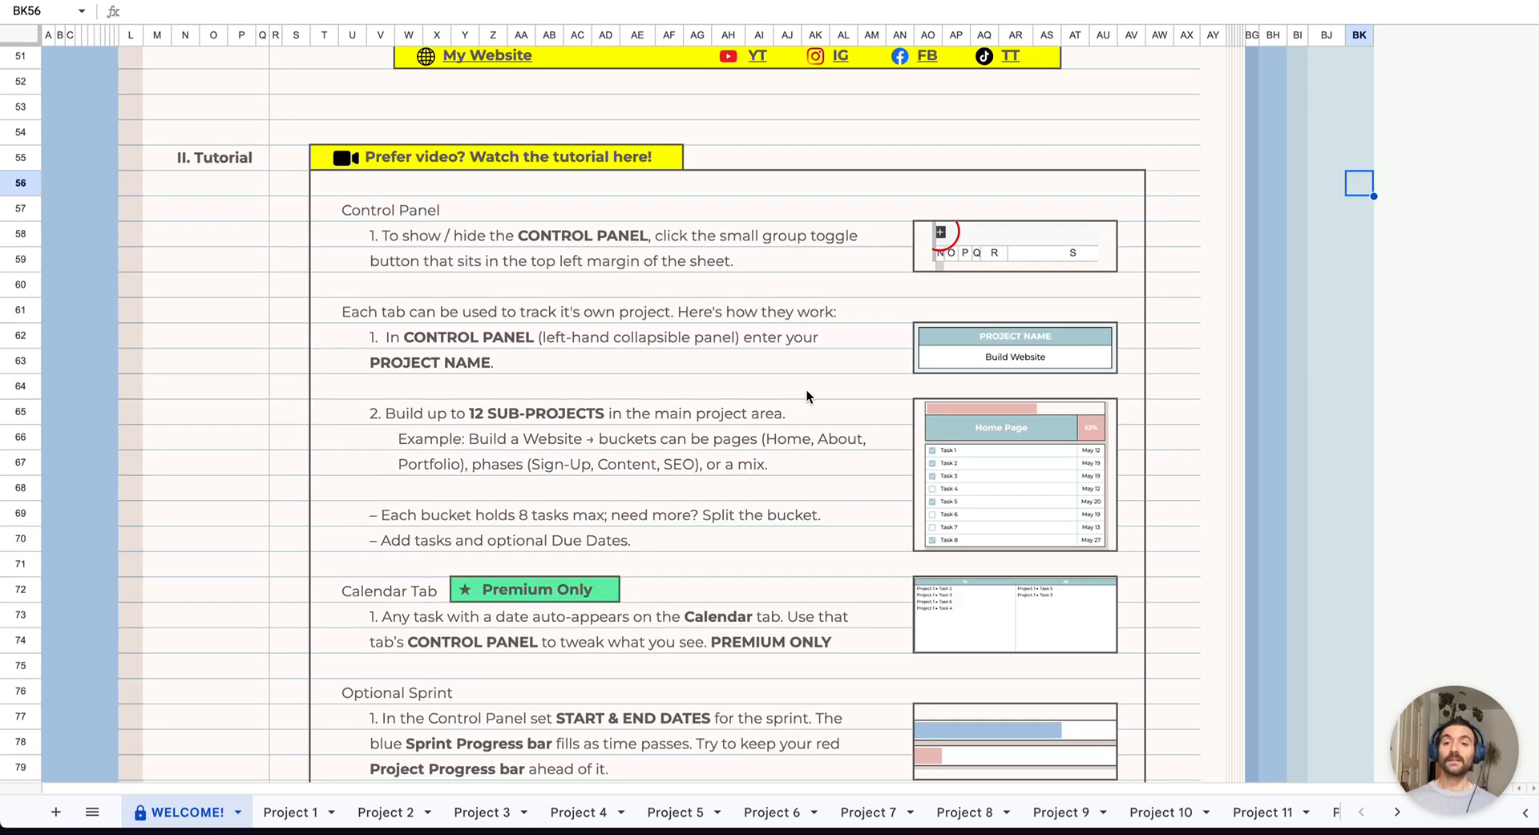
pyautogui.scroll(-3, 728, 468)
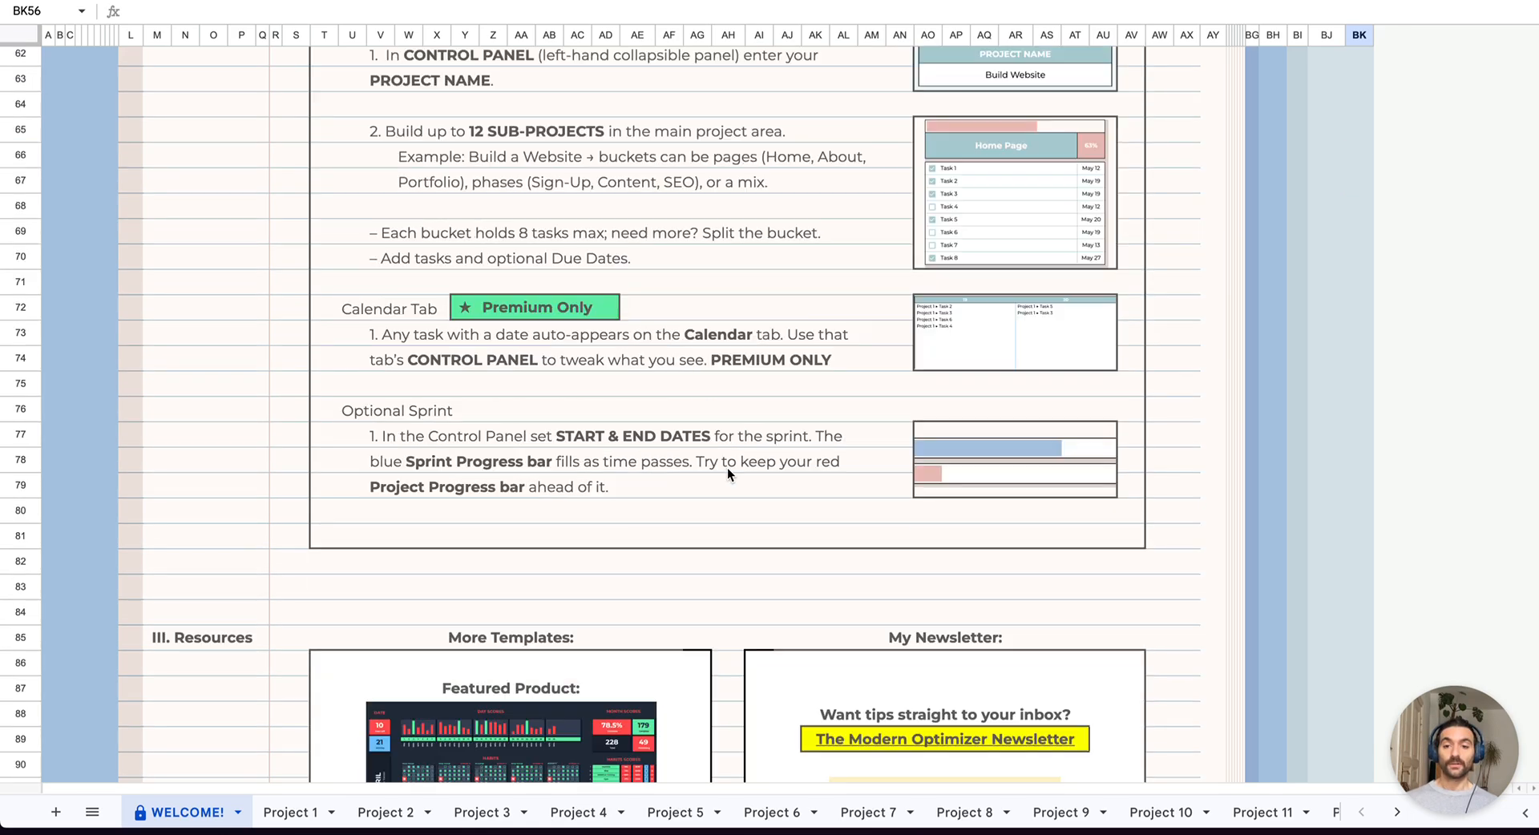
pyautogui.scroll(-3, 699, 410)
pyautogui.scroll(-1, 699, 416)
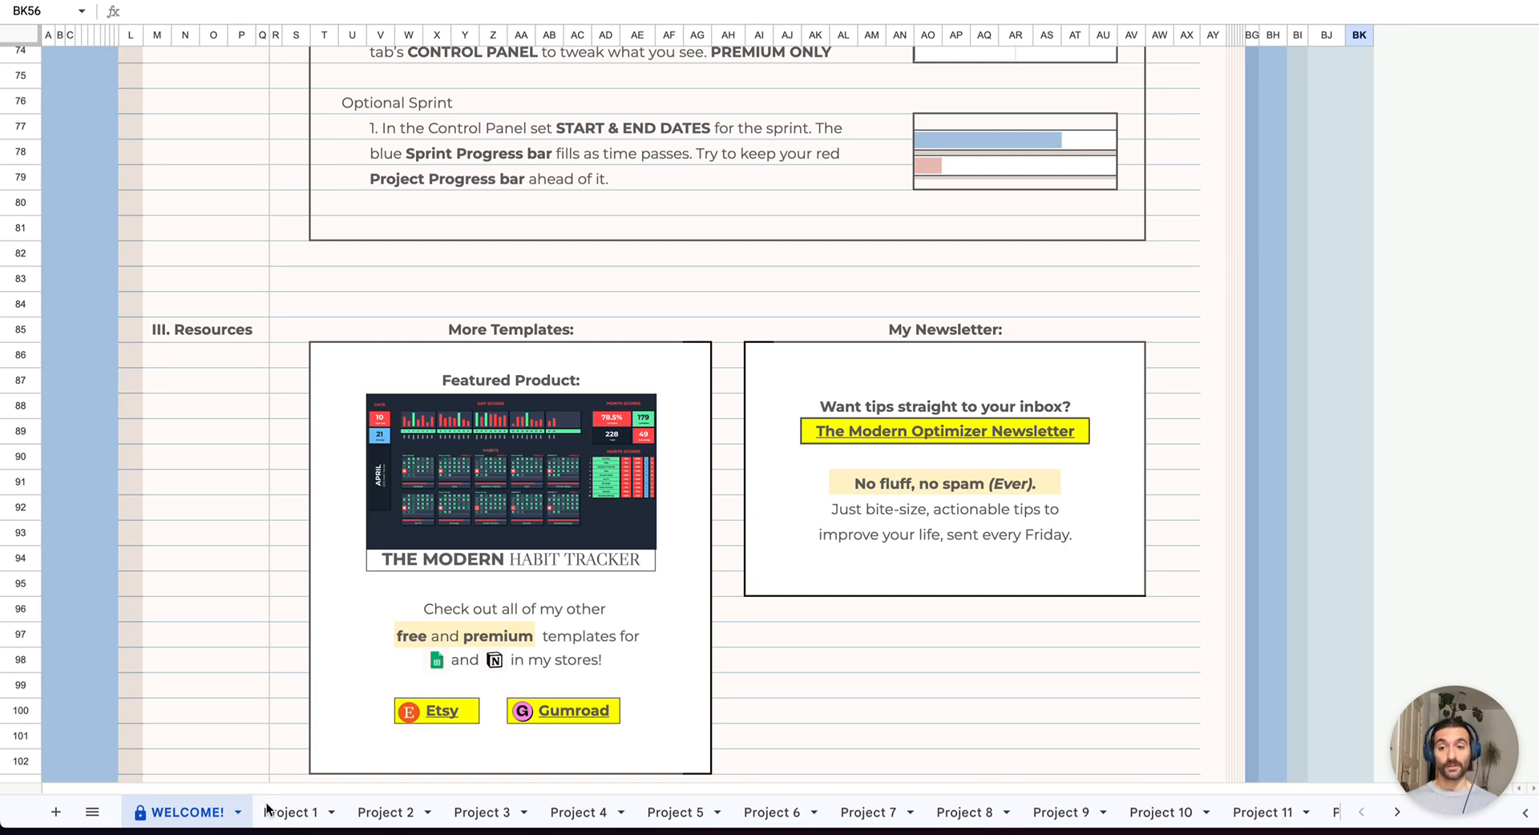
# - Open the Project 2 sheet, then collapse and re-expand its control panel column group
pyautogui.click(374, 815)
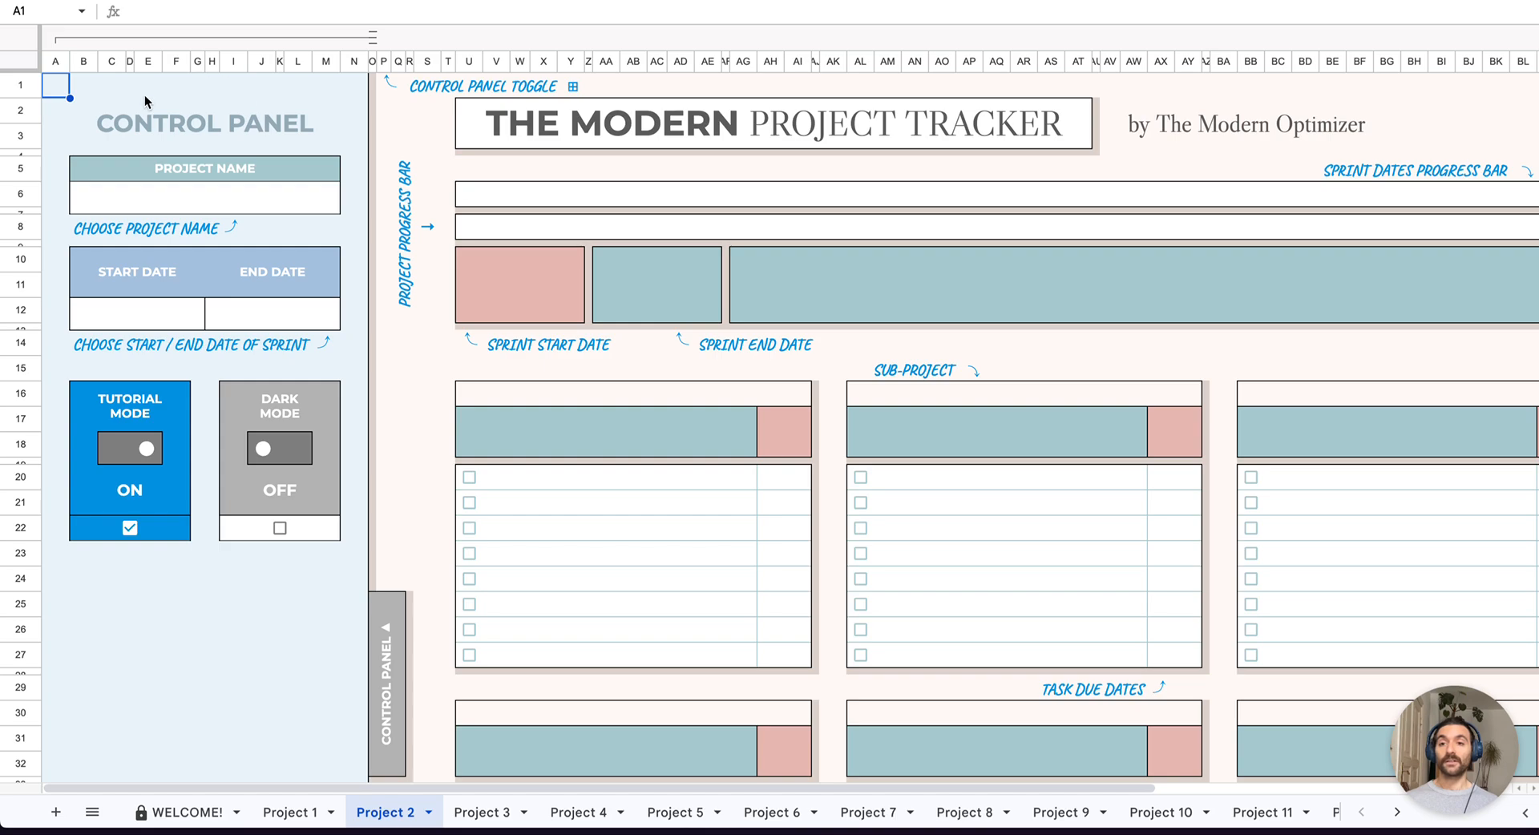
pyautogui.click(373, 37)
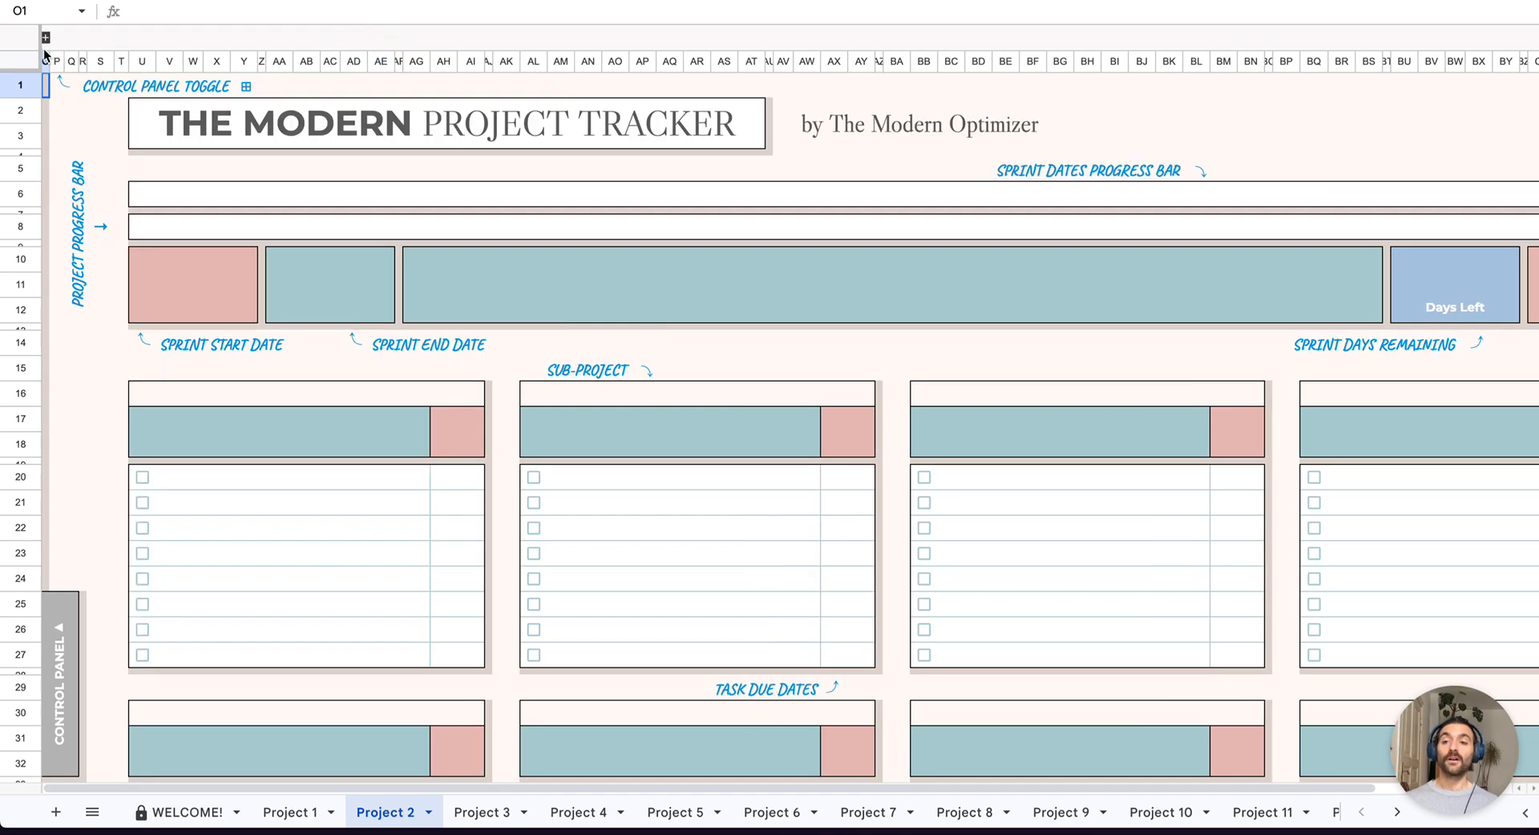
pyautogui.click(46, 38)
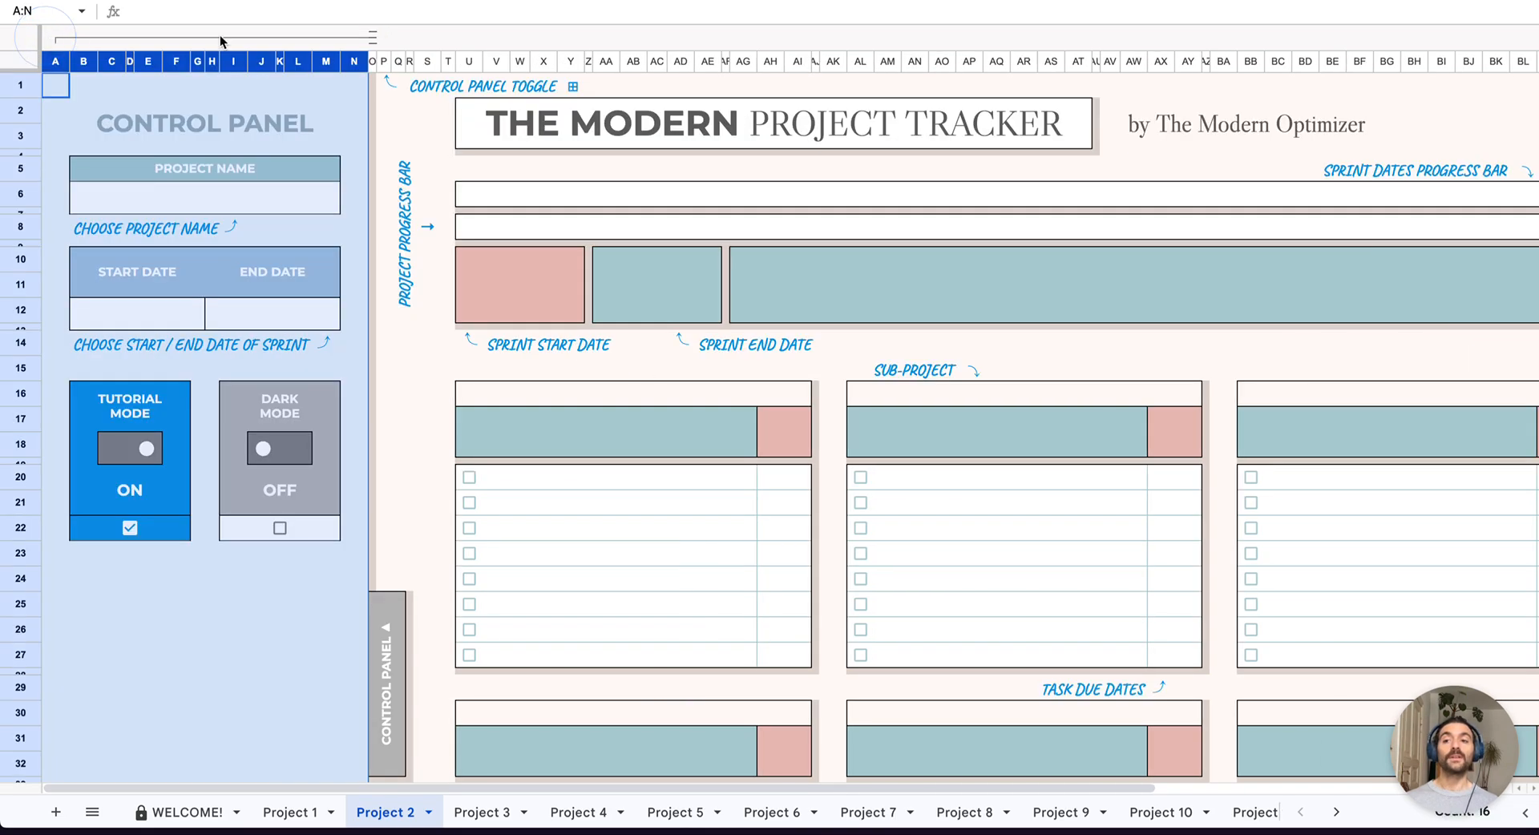
pyautogui.click(373, 37)
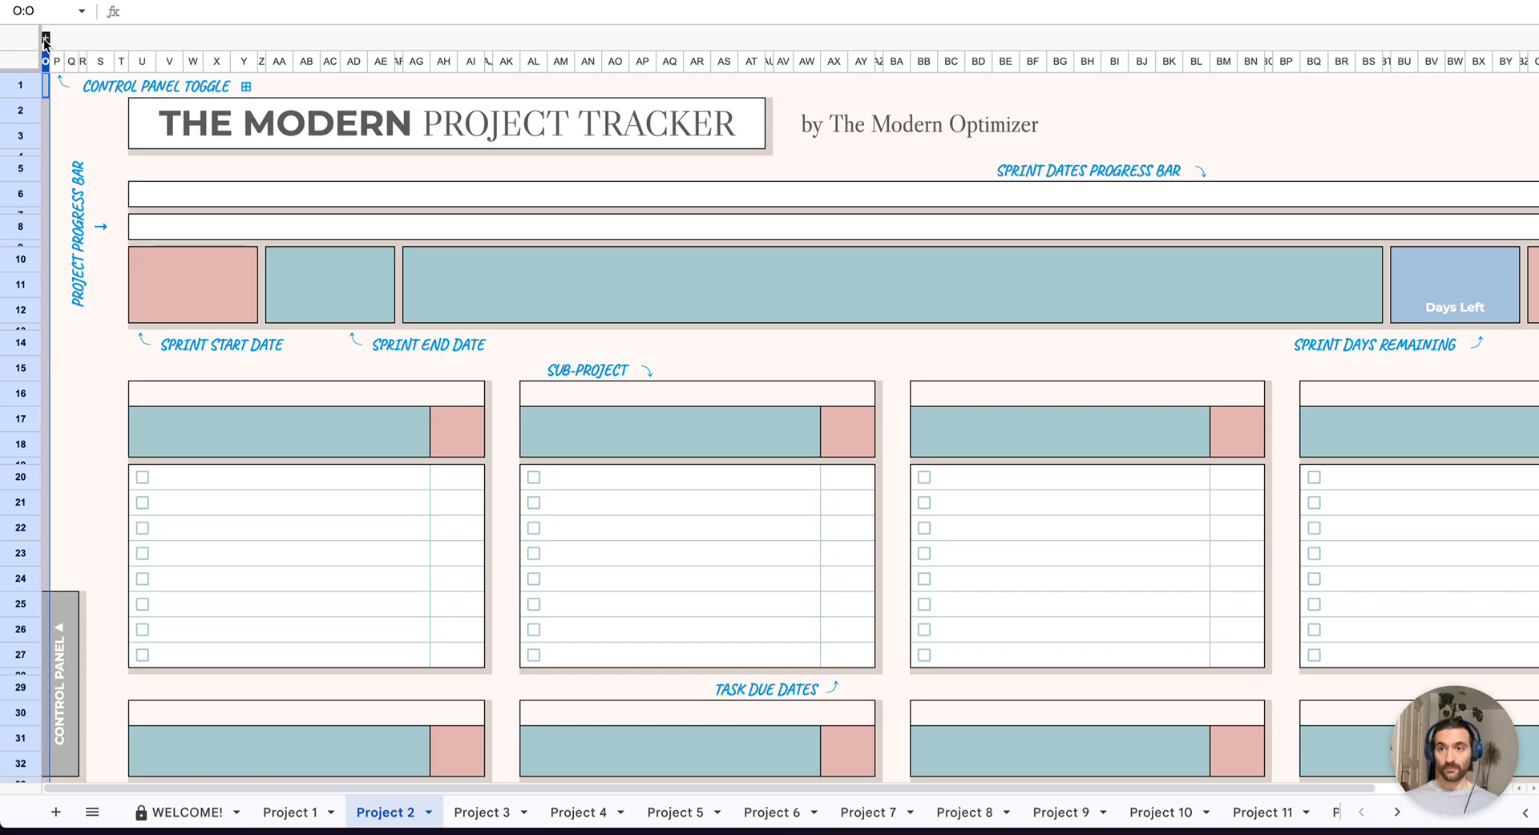
pyautogui.click(44, 38)
# - Inspect the project name, start date and end date fields in the control panel
pyautogui.click(290, 137)
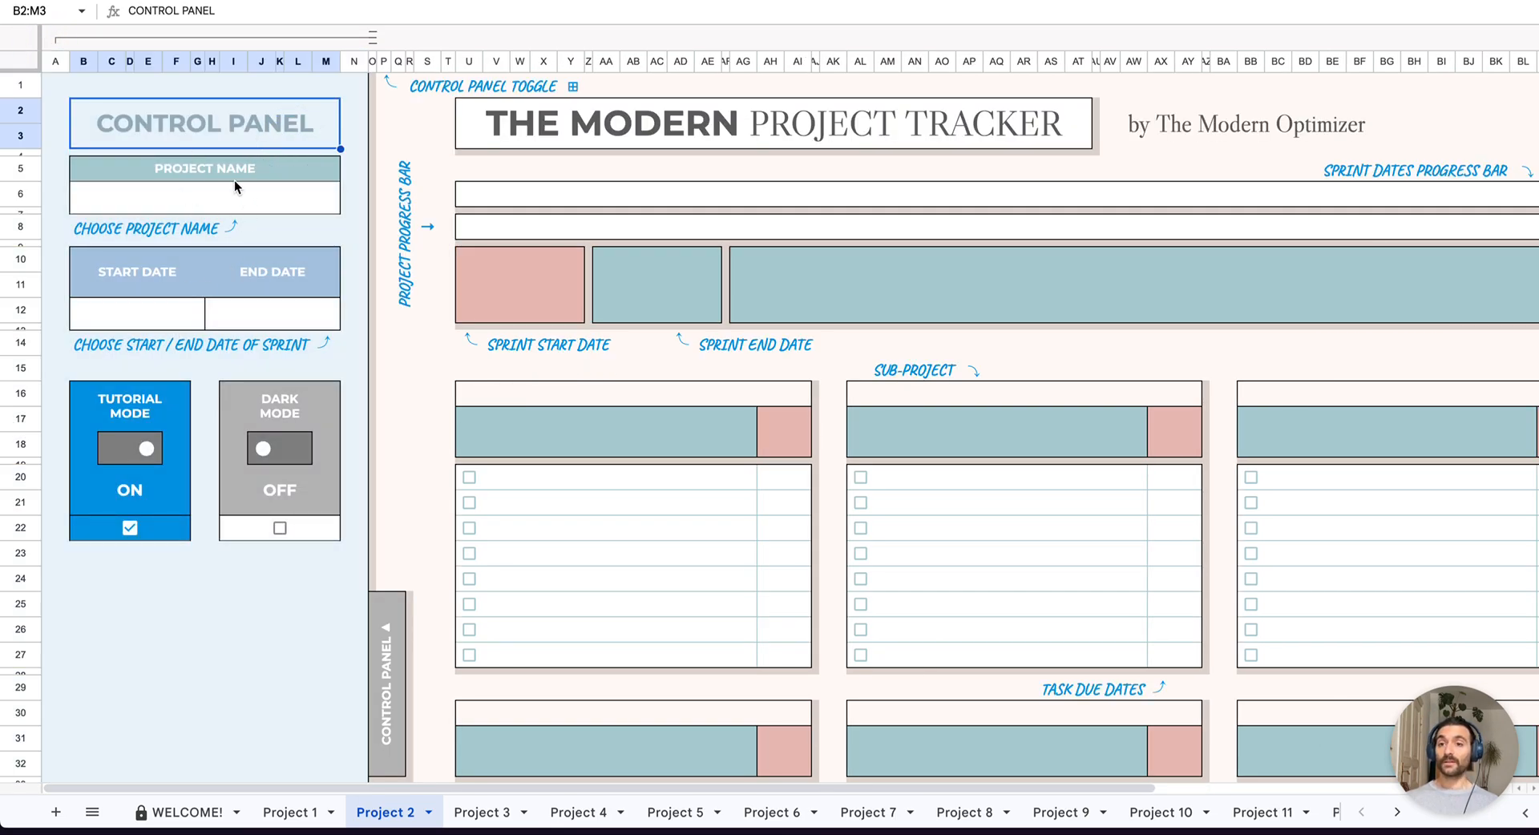
pyautogui.click(213, 197)
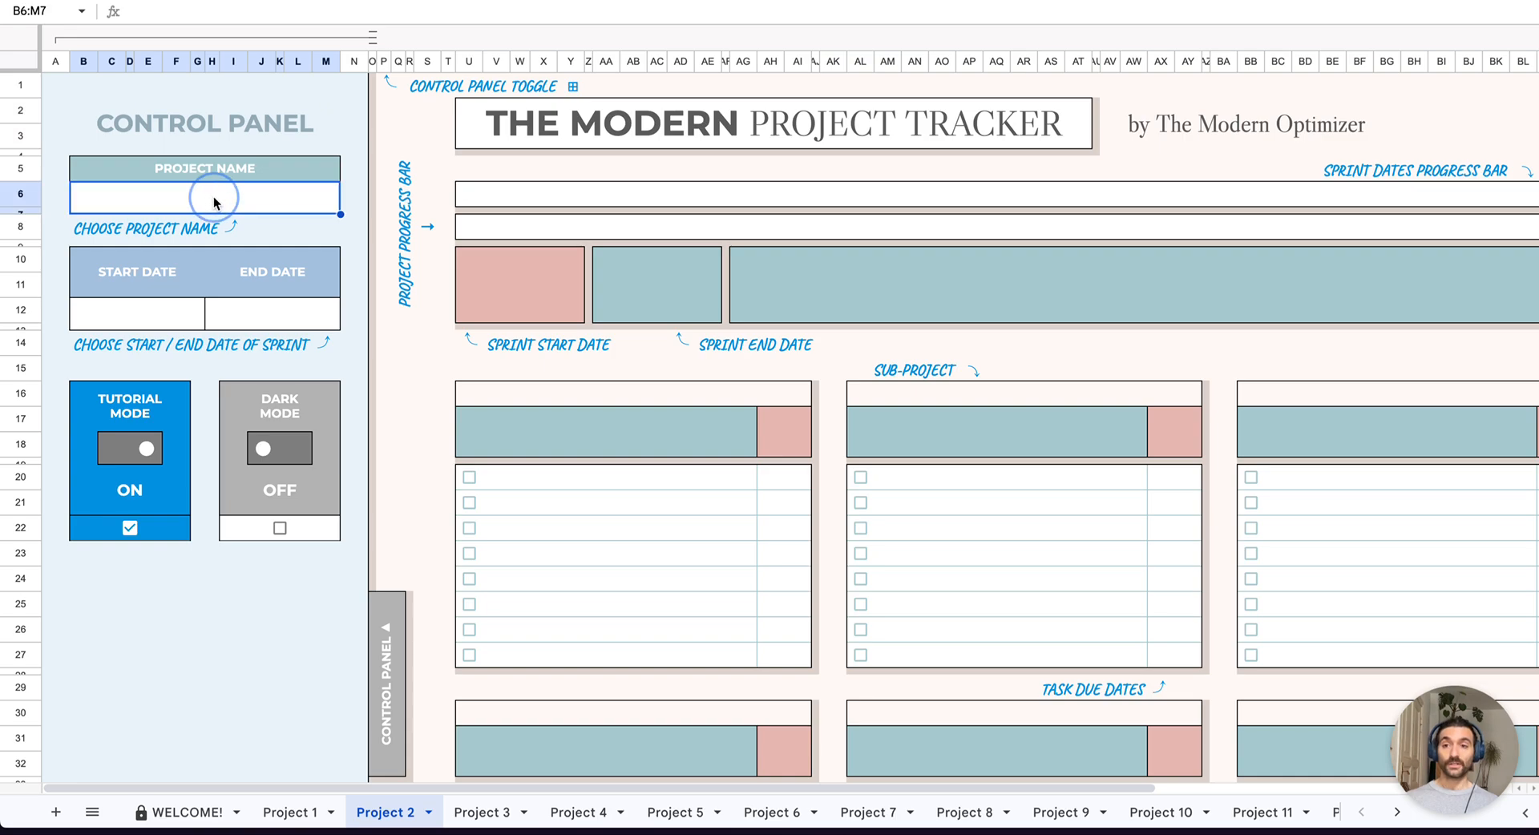
pyautogui.click(139, 314)
pyautogui.click(303, 314)
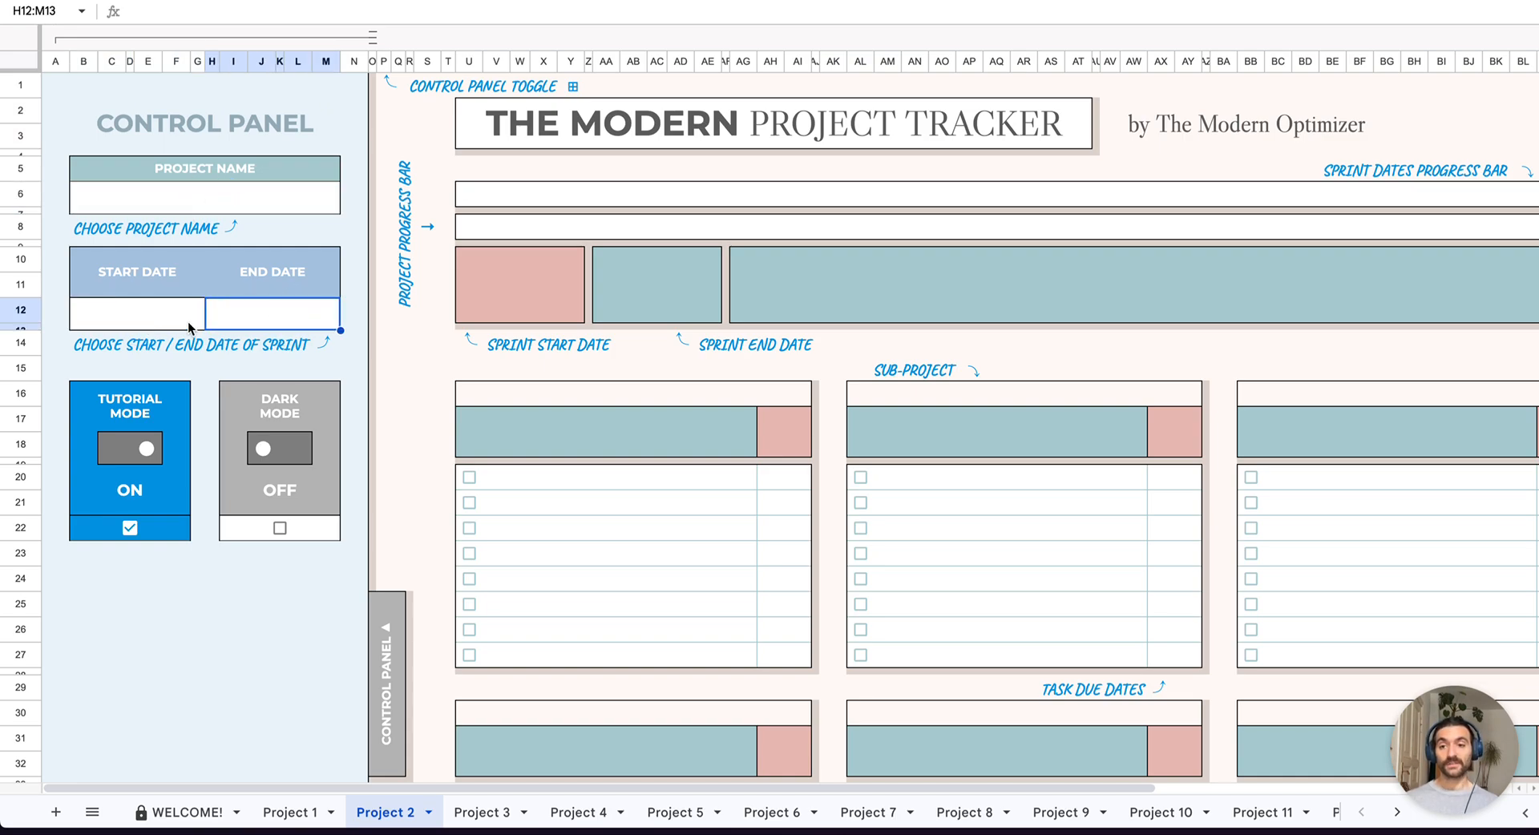
# - Toggle Tutorial Mode to compare the sheet with and without its blue annotations, leaving it off
pyautogui.click(129, 528)
pyautogui.click(128, 527)
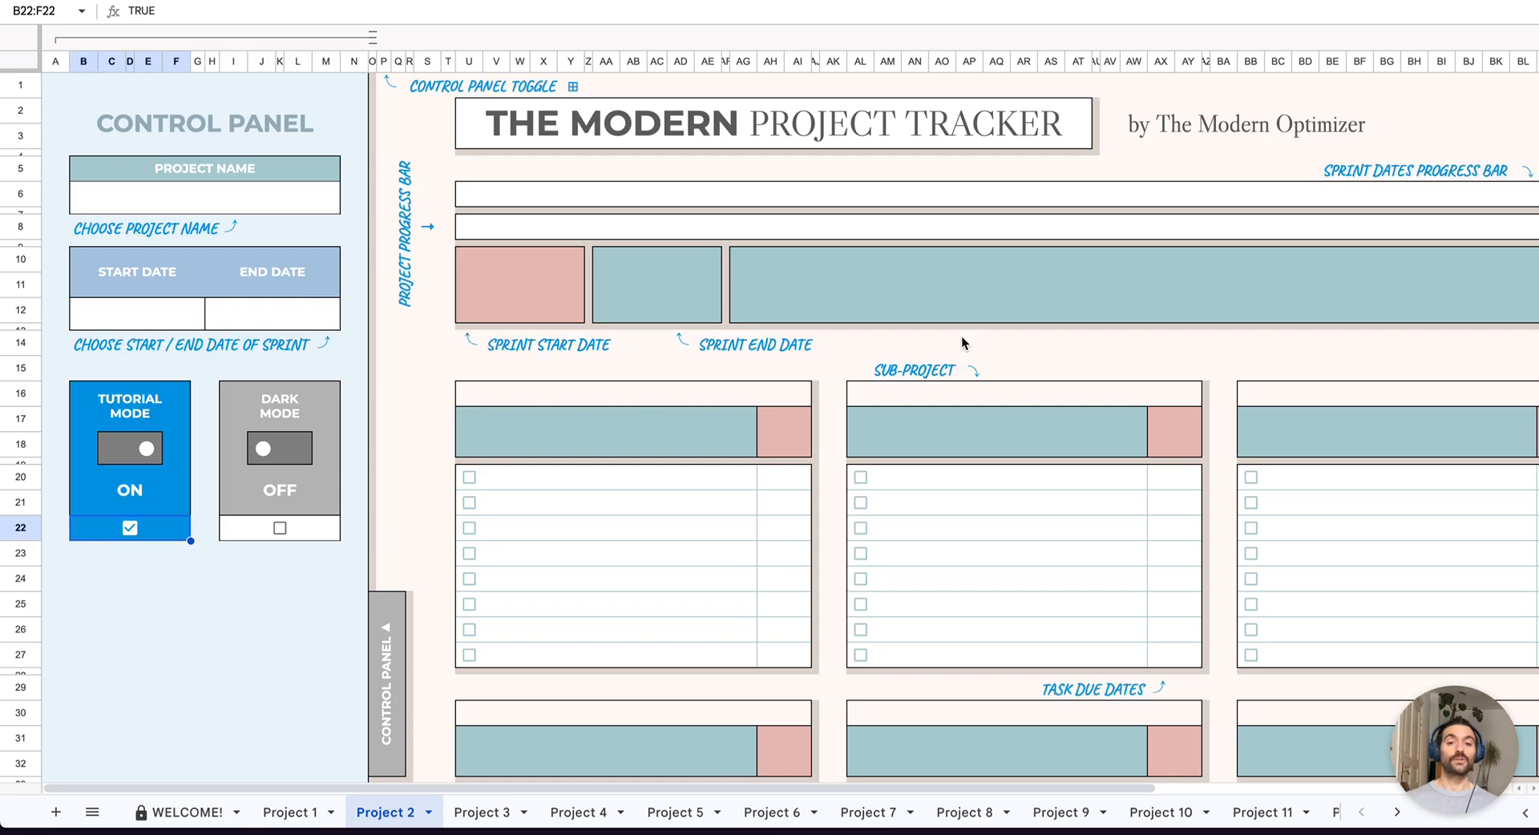
pyautogui.click(902, 367)
pyautogui.click(742, 343)
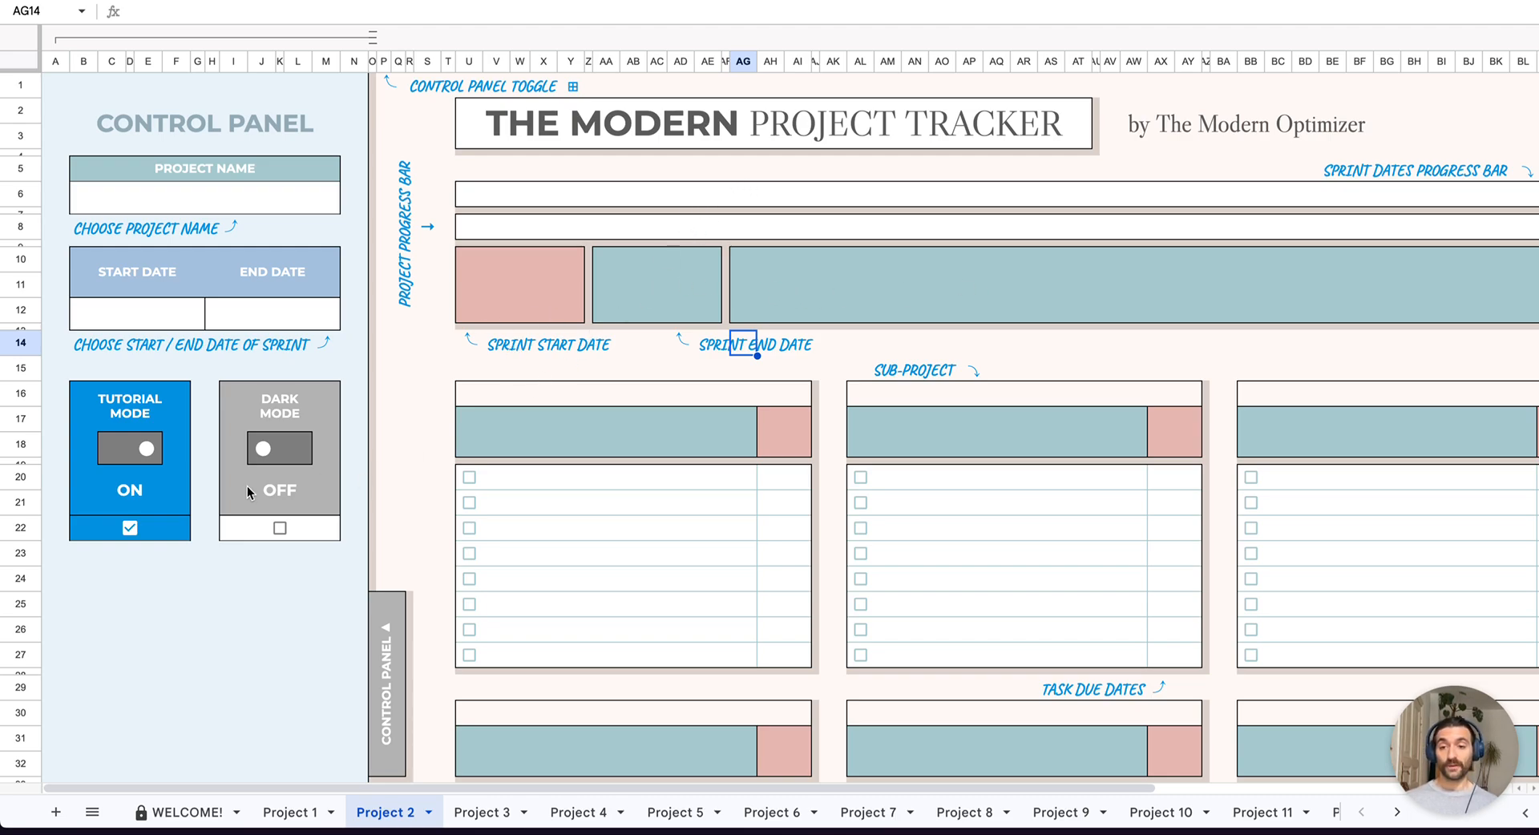
pyautogui.click(130, 529)
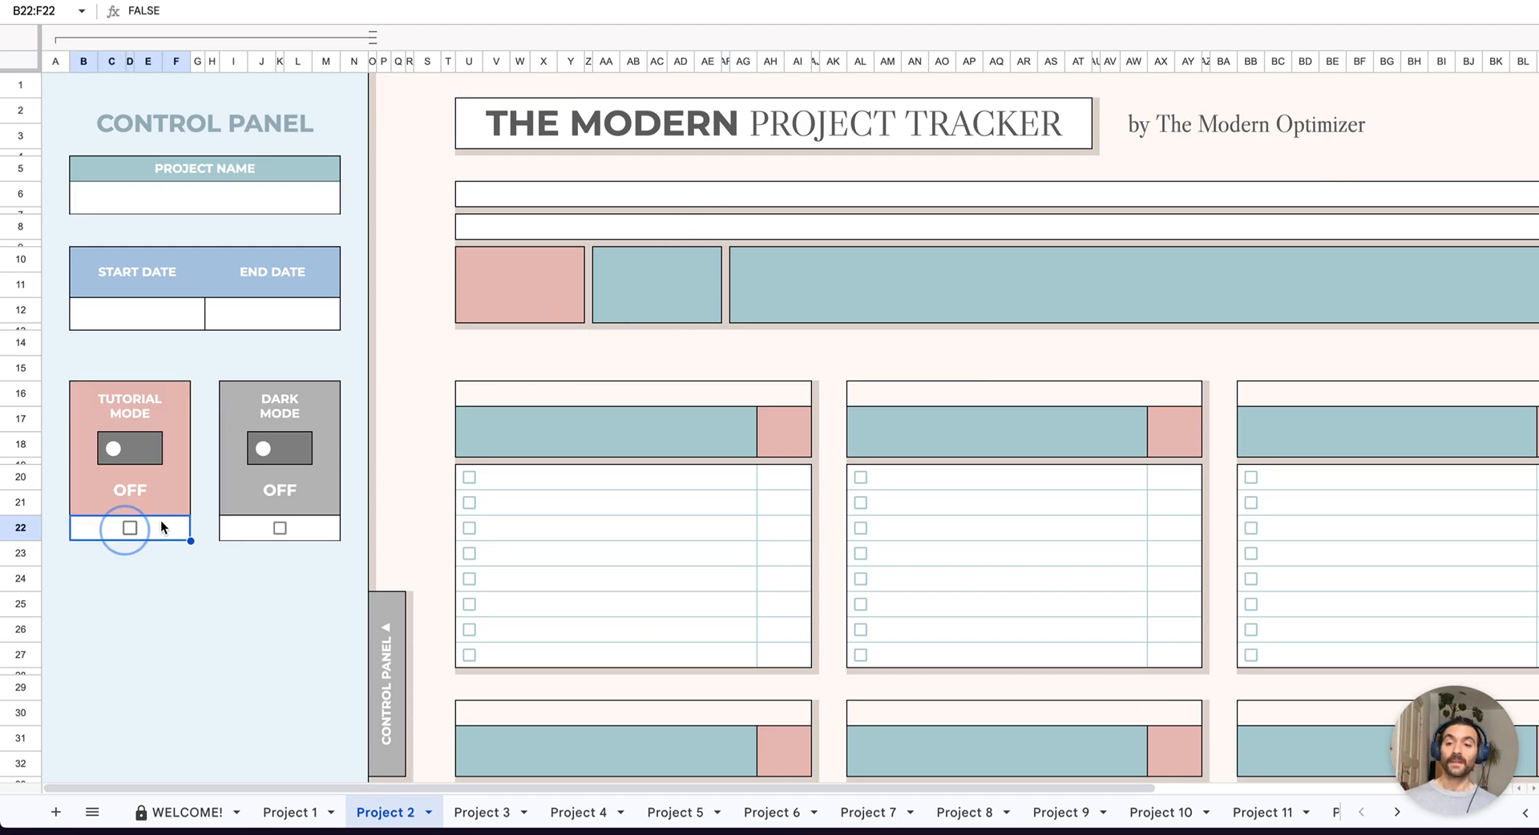
# - Turn on Dark Mode to preview the sheet's dark colour scheme, and switch it back off
pyautogui.click(280, 528)
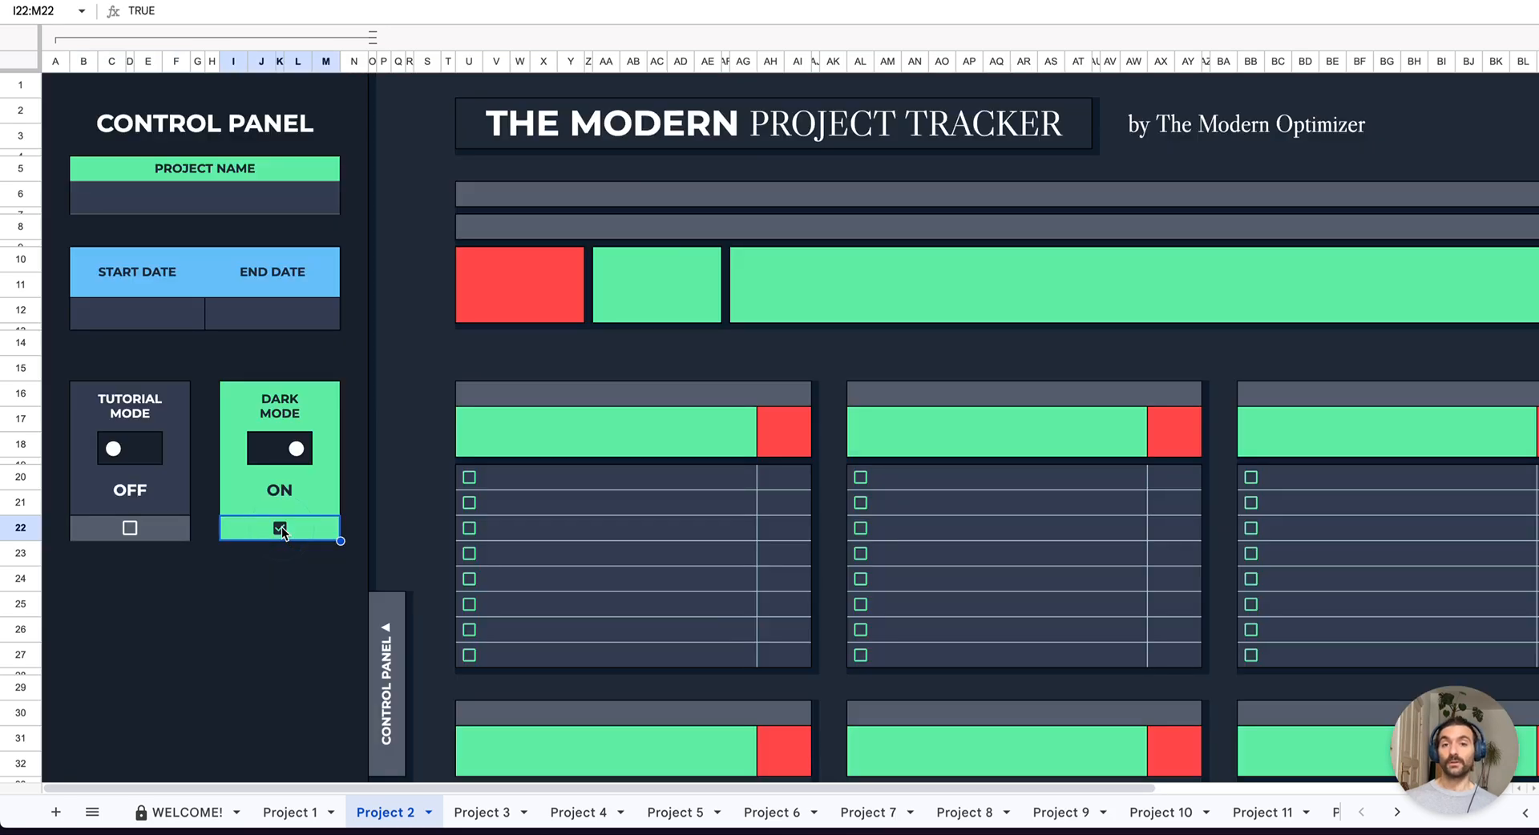
pyautogui.scroll(-3, 647, 322)
pyautogui.scroll(3, 648, 322)
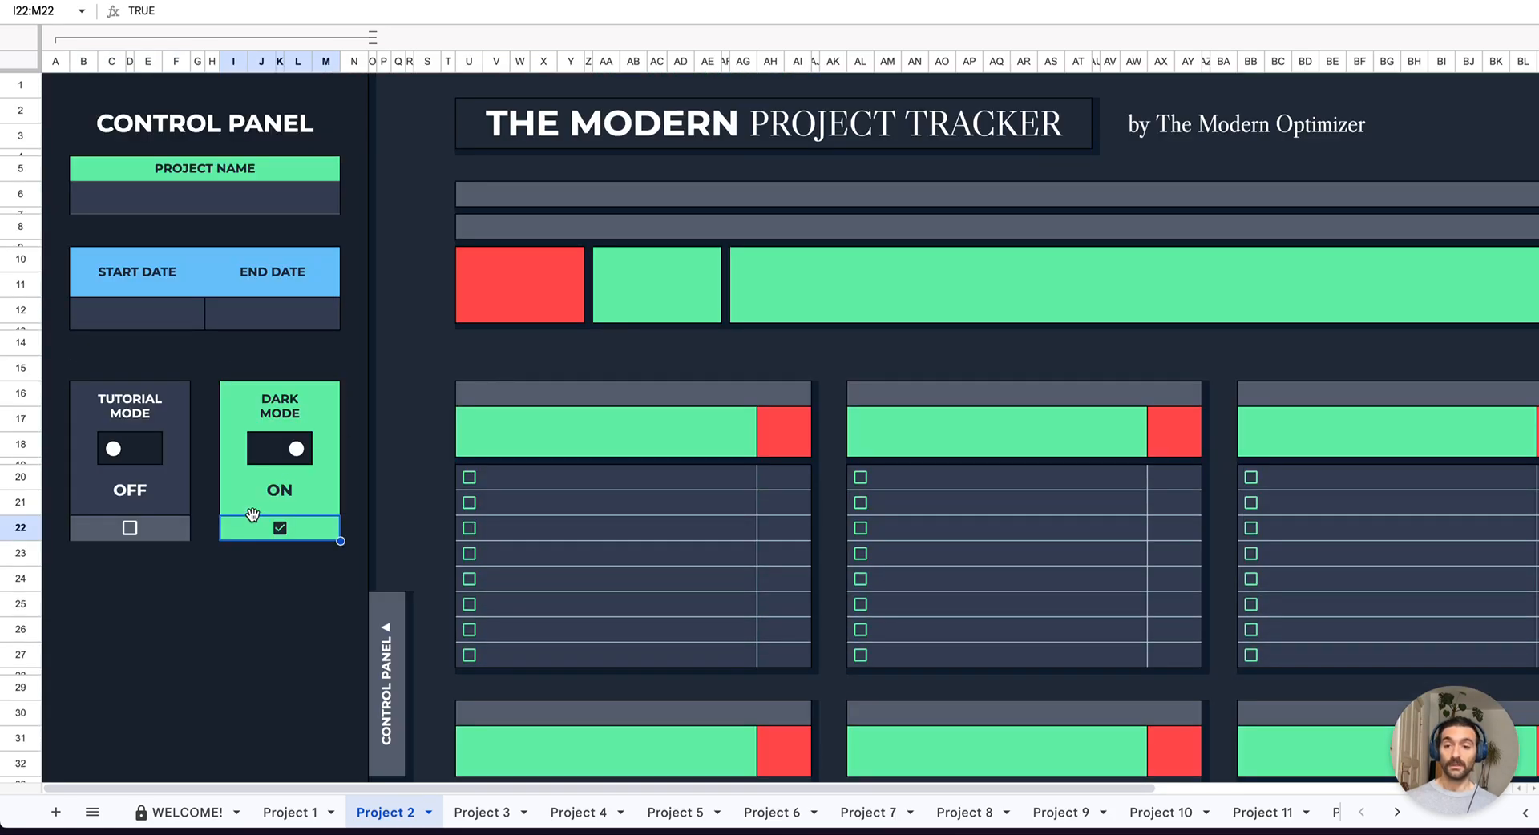
pyautogui.click(280, 529)
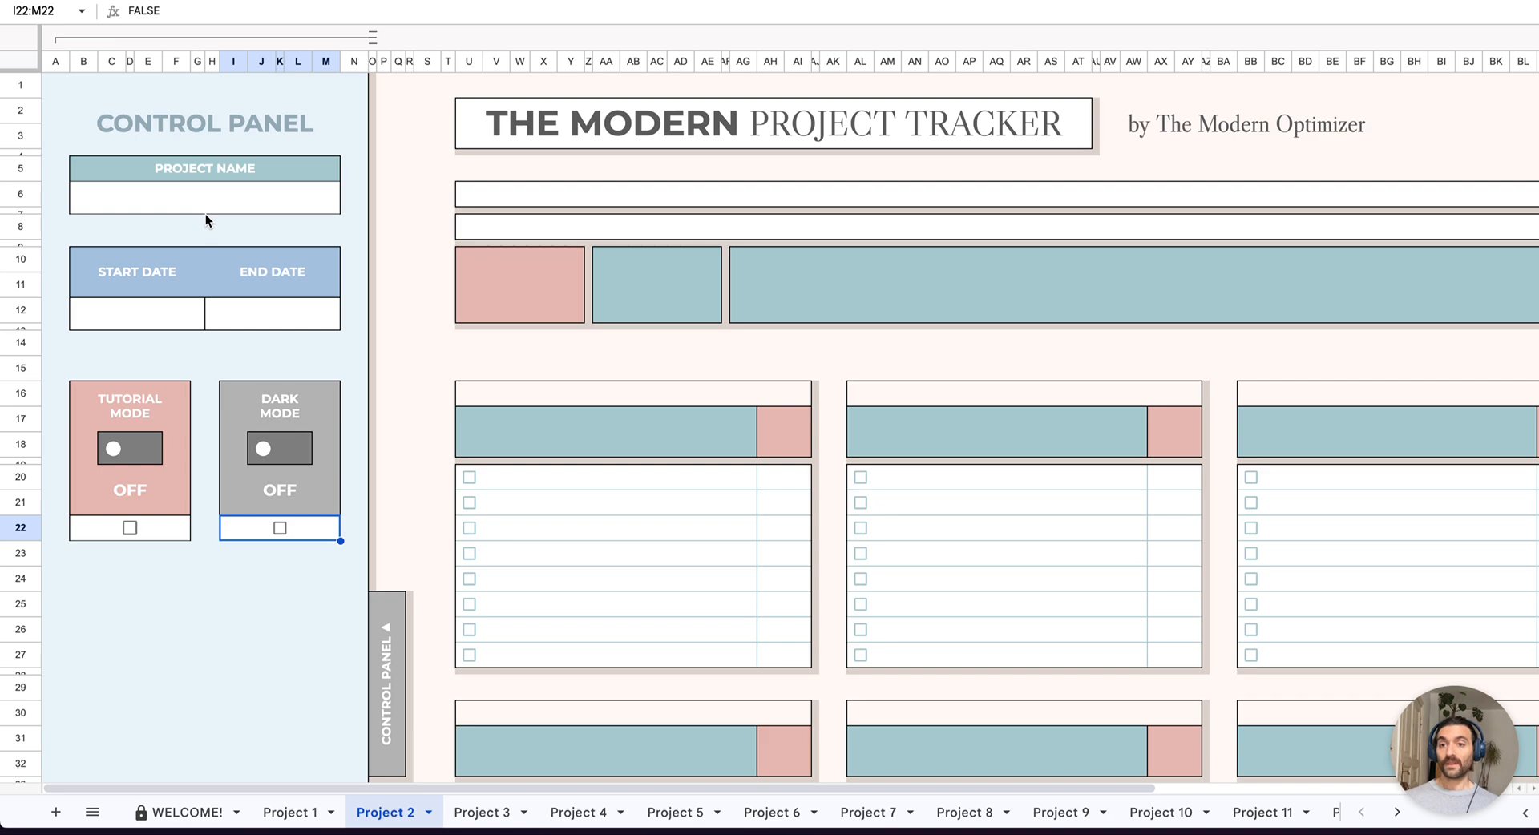
# - Enter "Build a Website" as the project name in the control panel
pyautogui.click(207, 199)
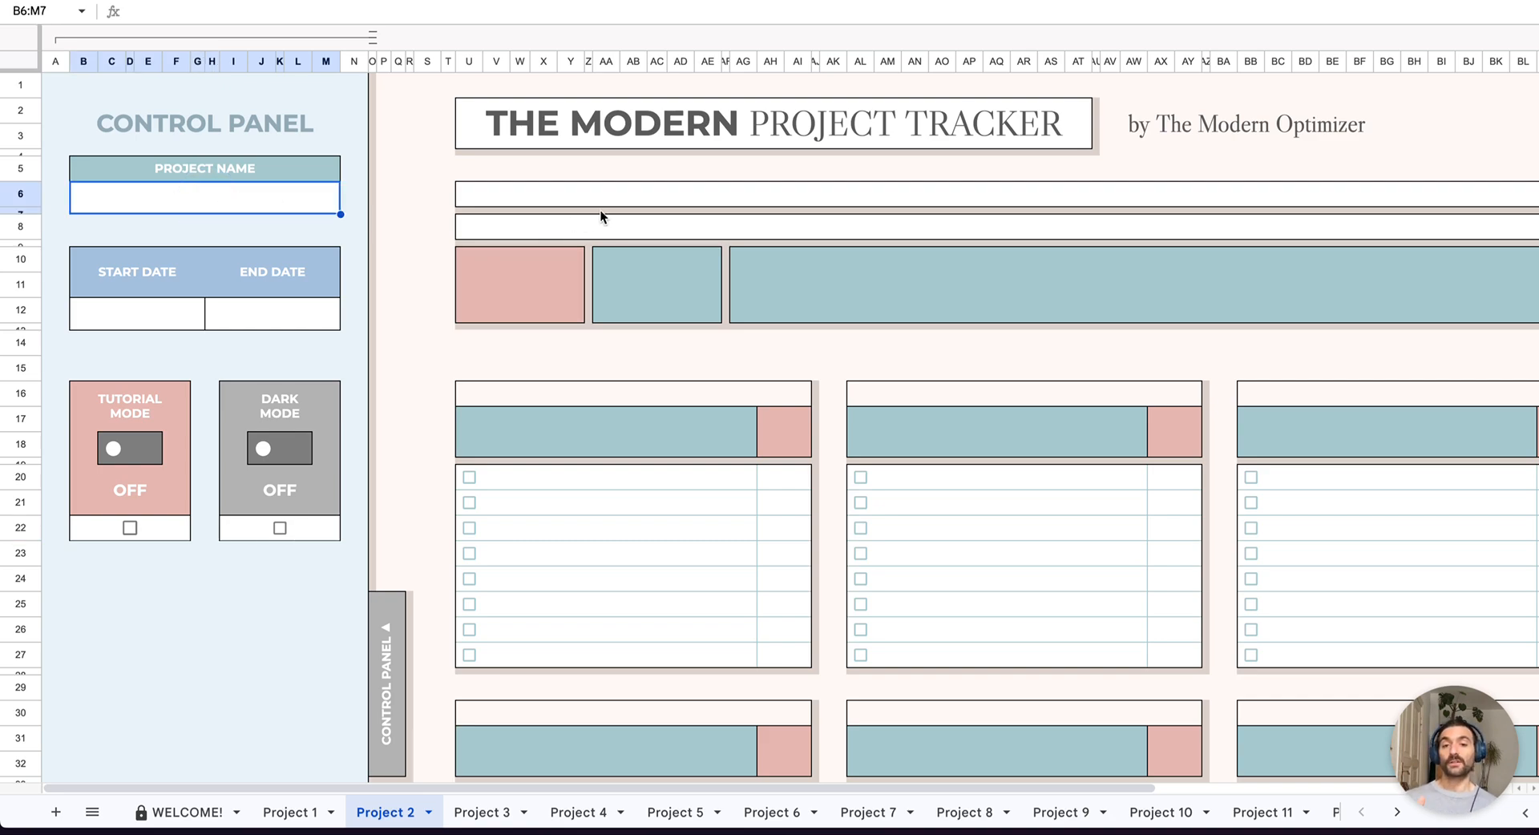
pyautogui.write('B')
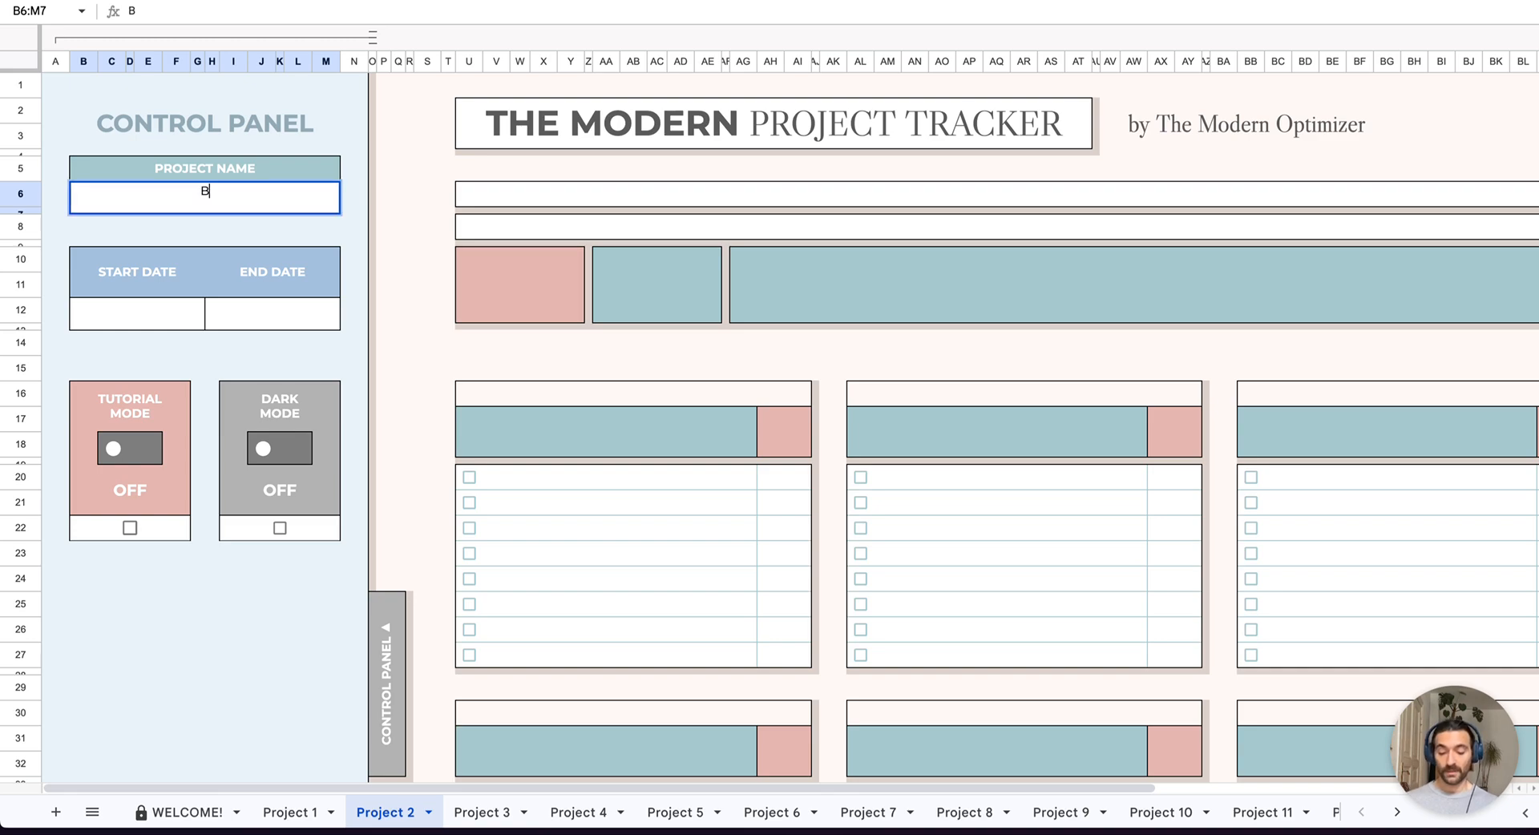
pyautogui.write('uild a Website')
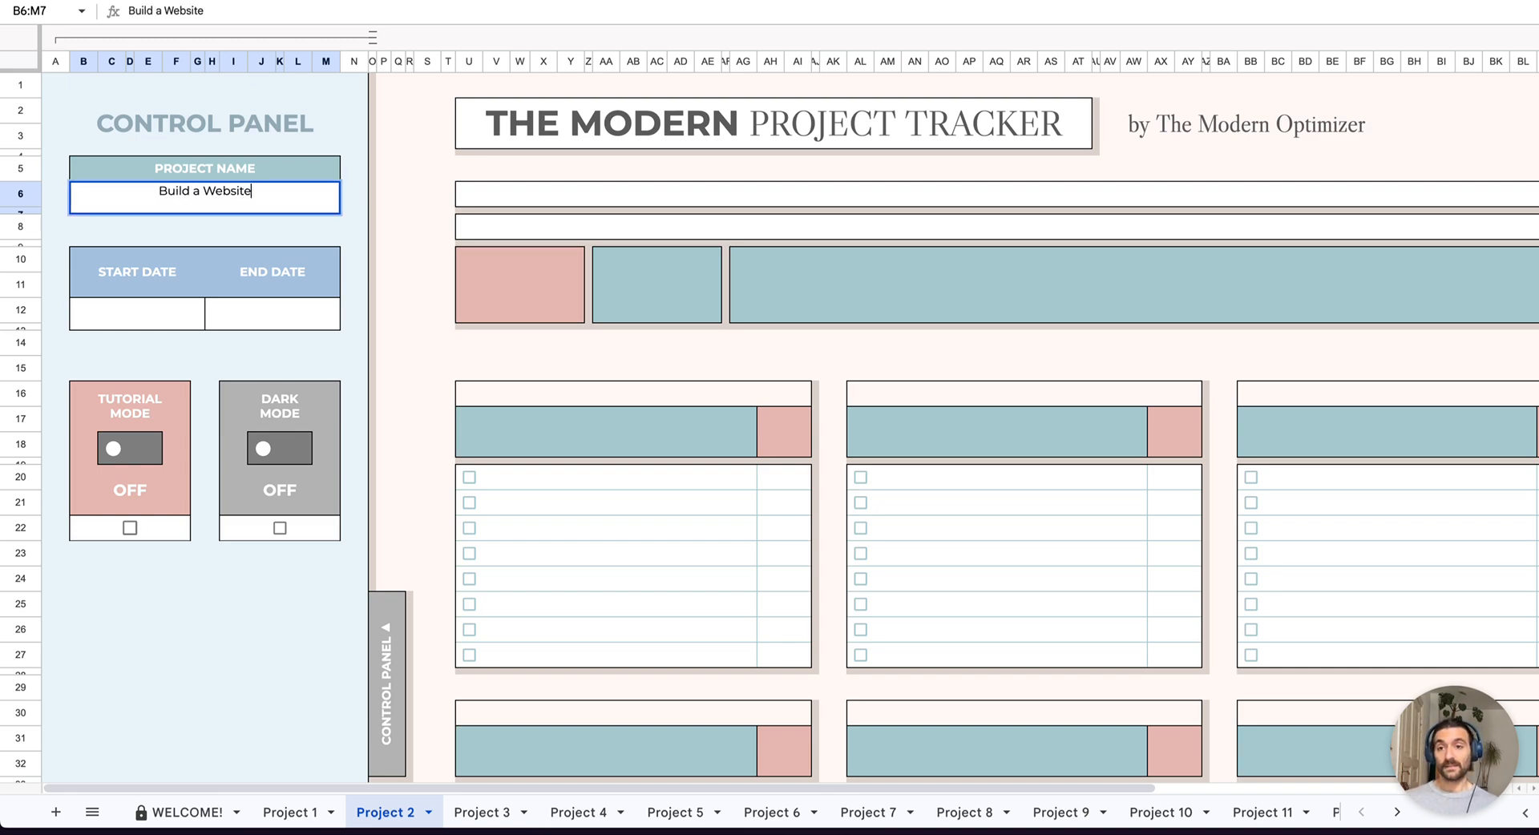
pyautogui.press('Return')
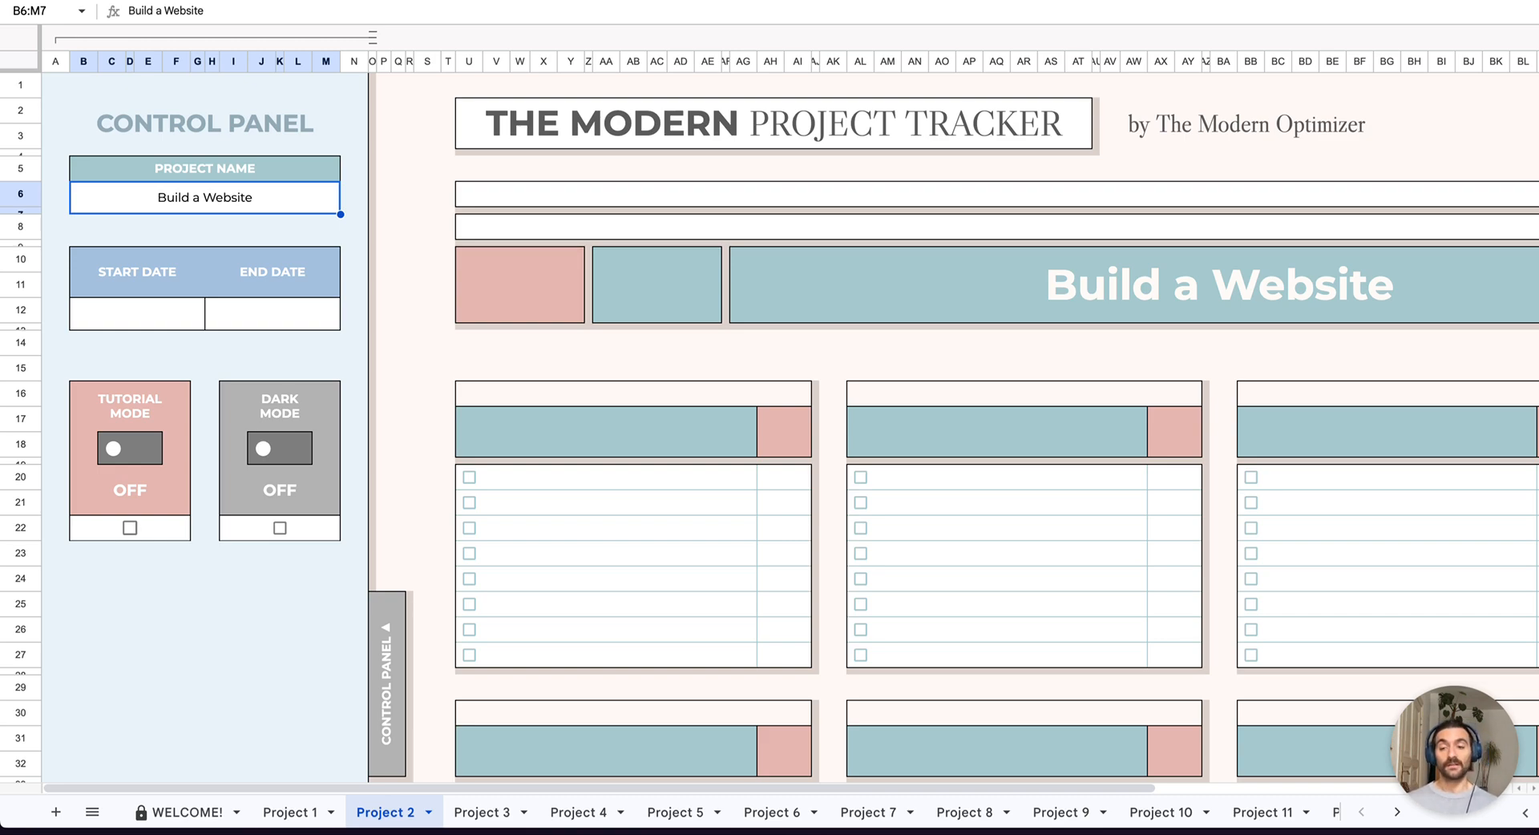
pyautogui.click(164, 325)
pyautogui.click(268, 314)
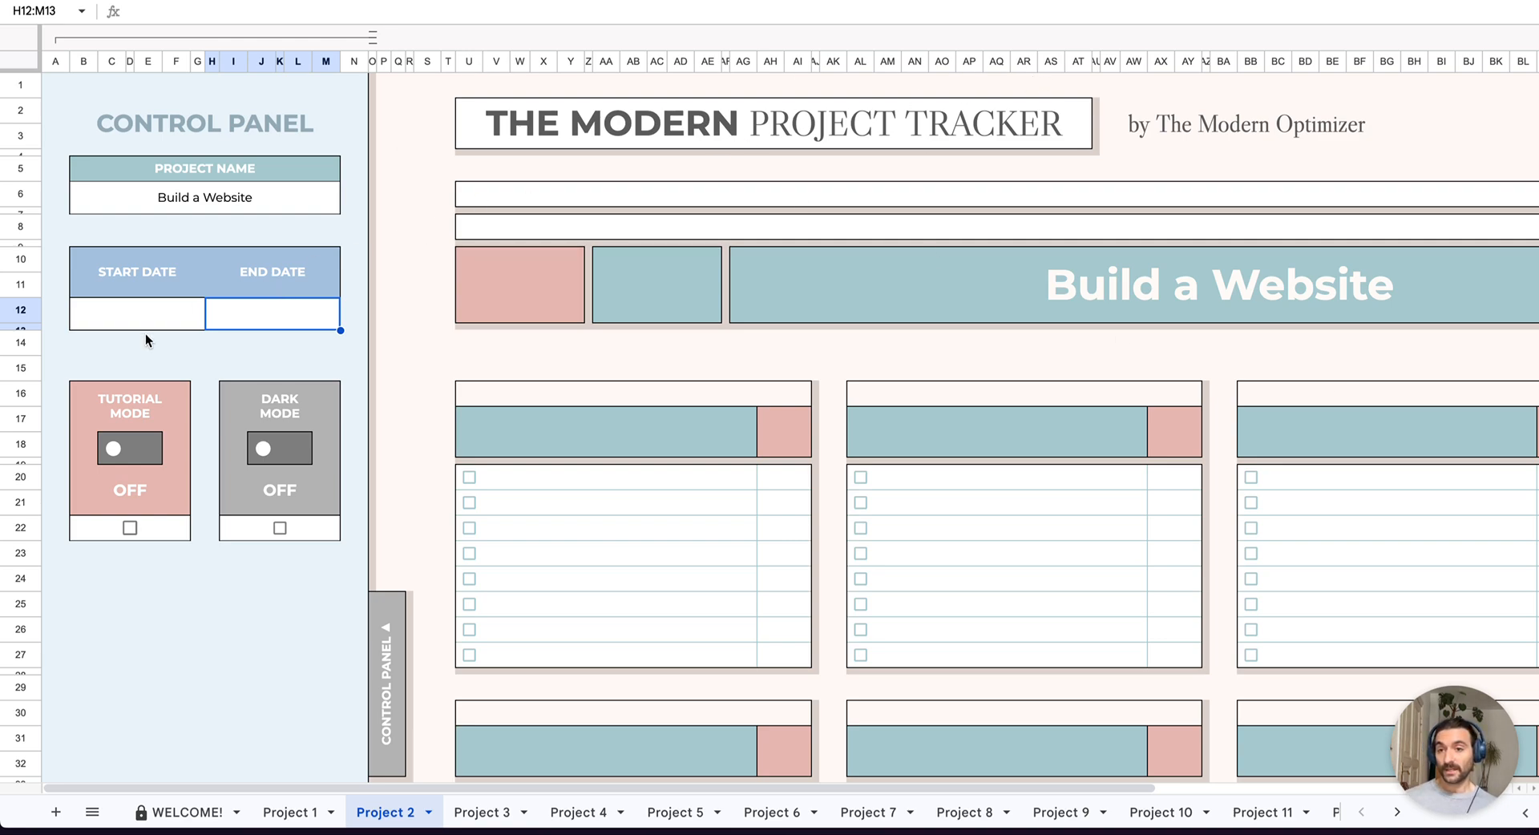
pyautogui.click(146, 282)
pyautogui.click(149, 313)
pyautogui.click(288, 311)
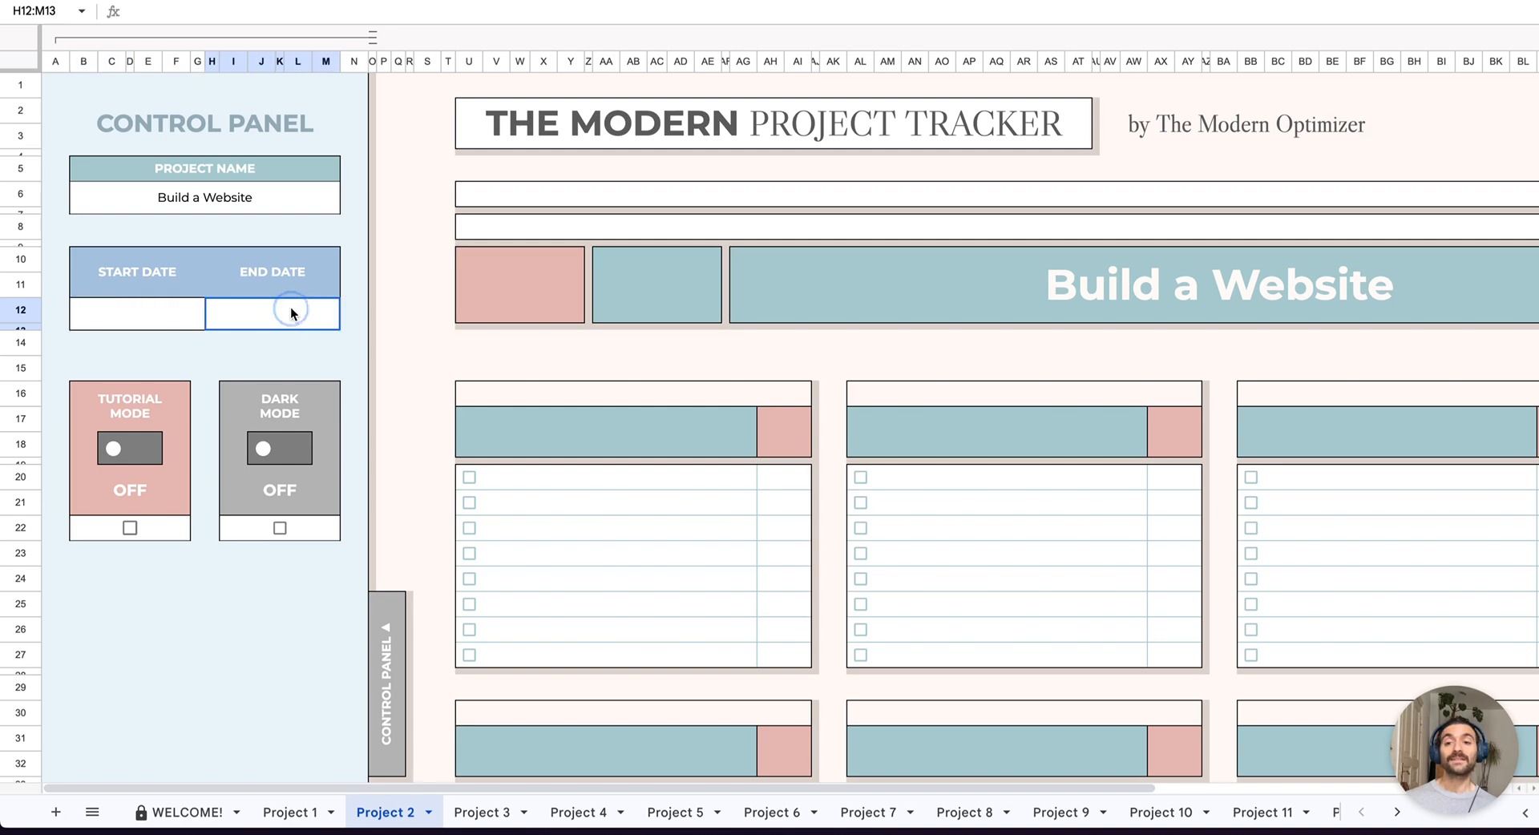
# - Set the sprint start date to Aug 1 and check it in the project header
pyautogui.click(151, 319)
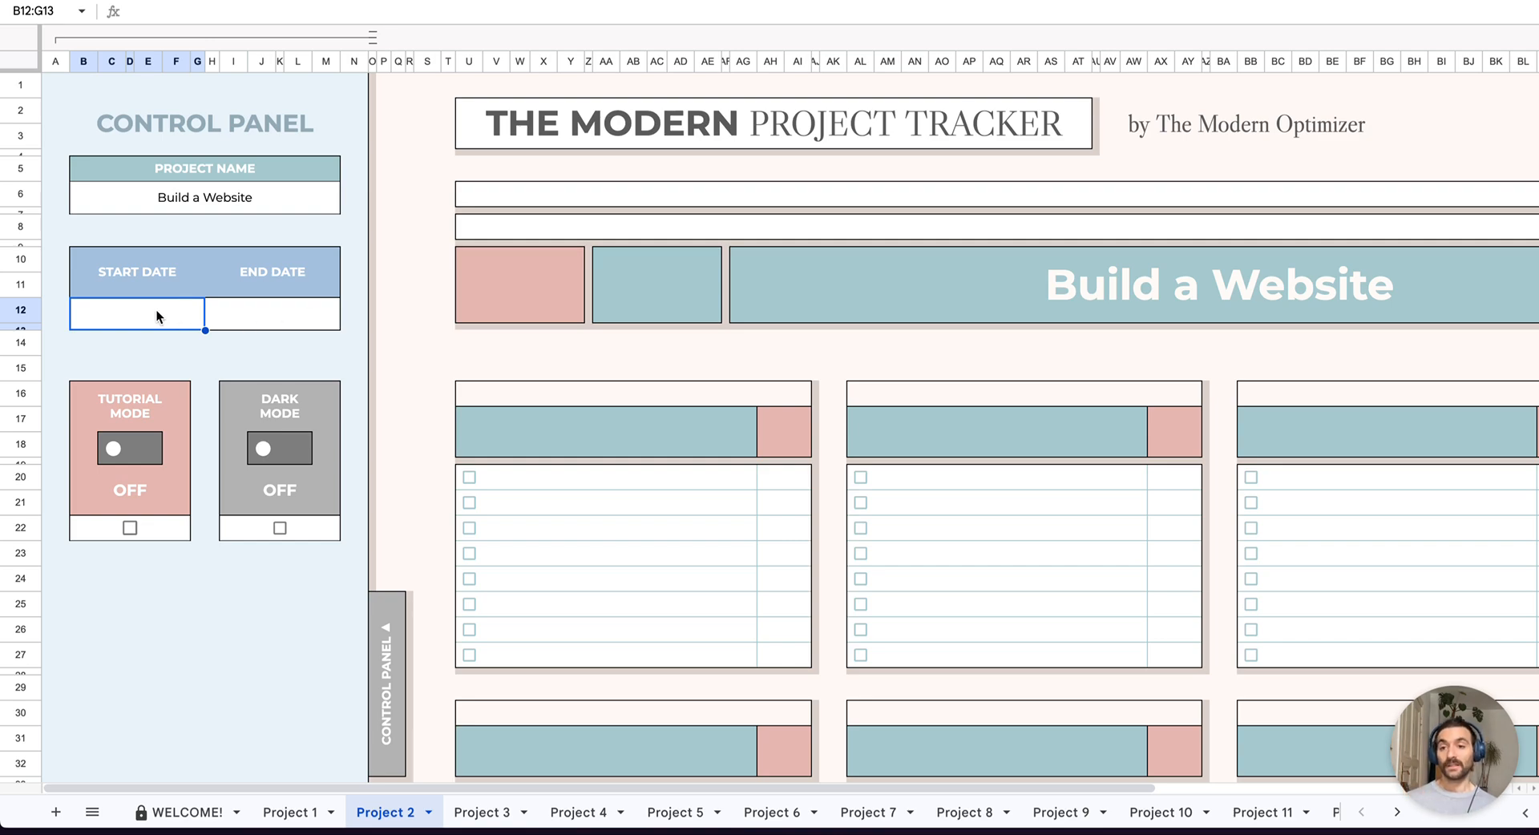
pyautogui.write('Aug 1')
pyautogui.press('Return')
pyautogui.click(529, 306)
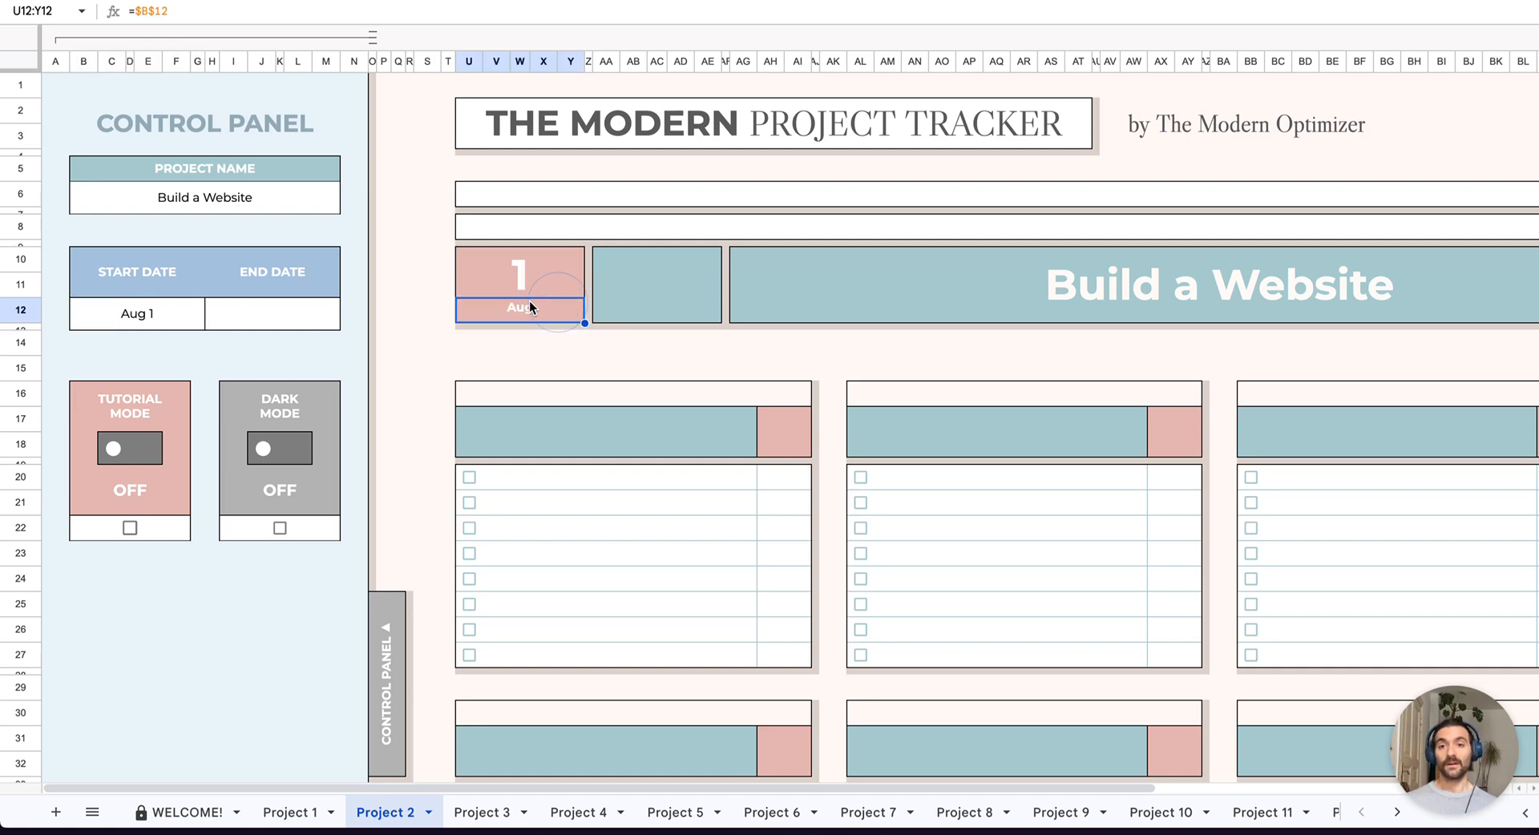
# - Set the sprint end date to Aug 12 and check the sprint progress bar and days left
pyautogui.click(302, 324)
pyautogui.write('Aug')
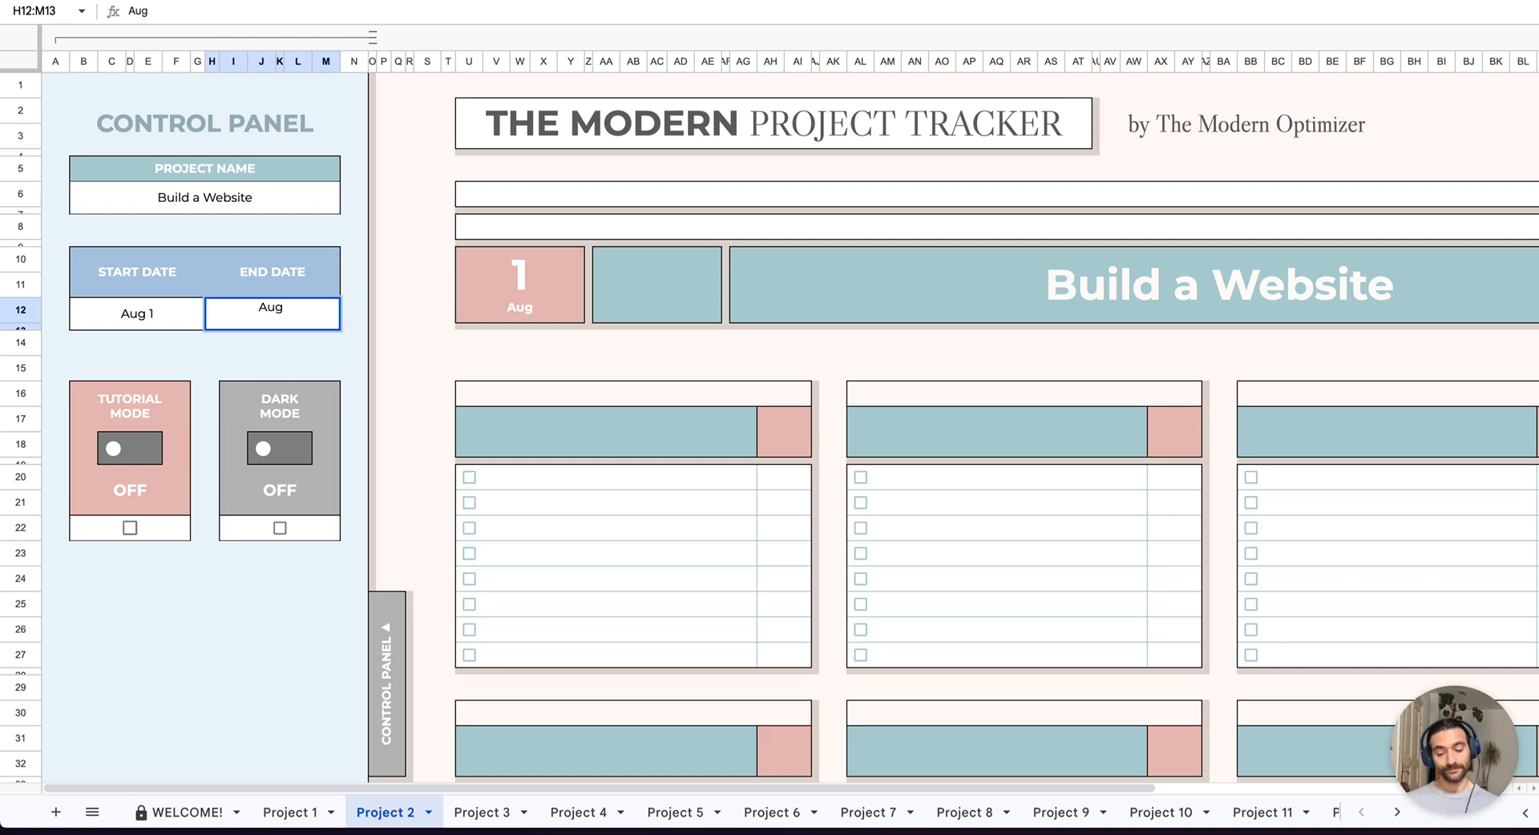
pyautogui.write(' 12')
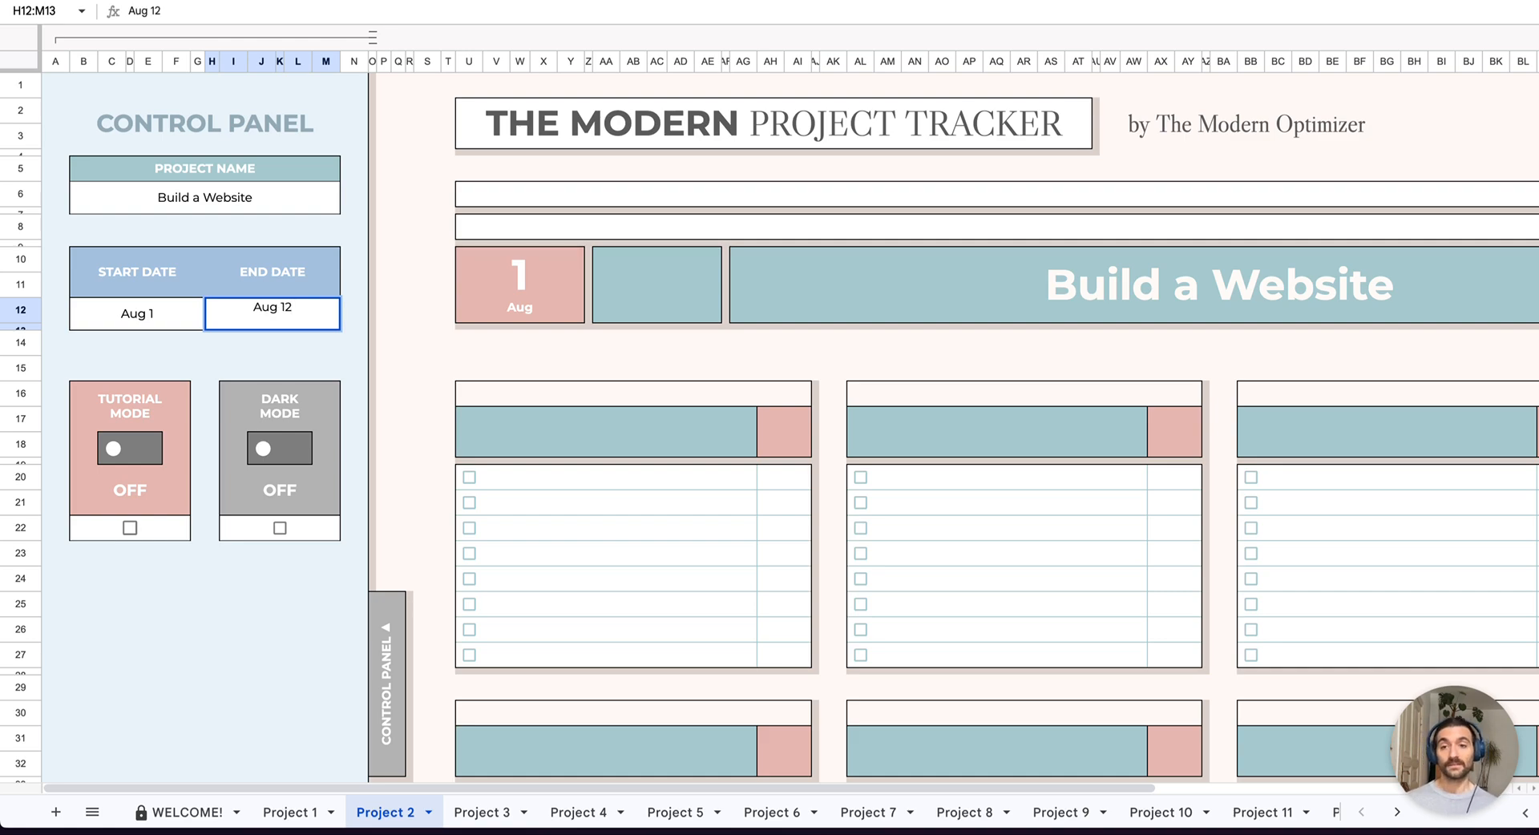
pyautogui.press('Return')
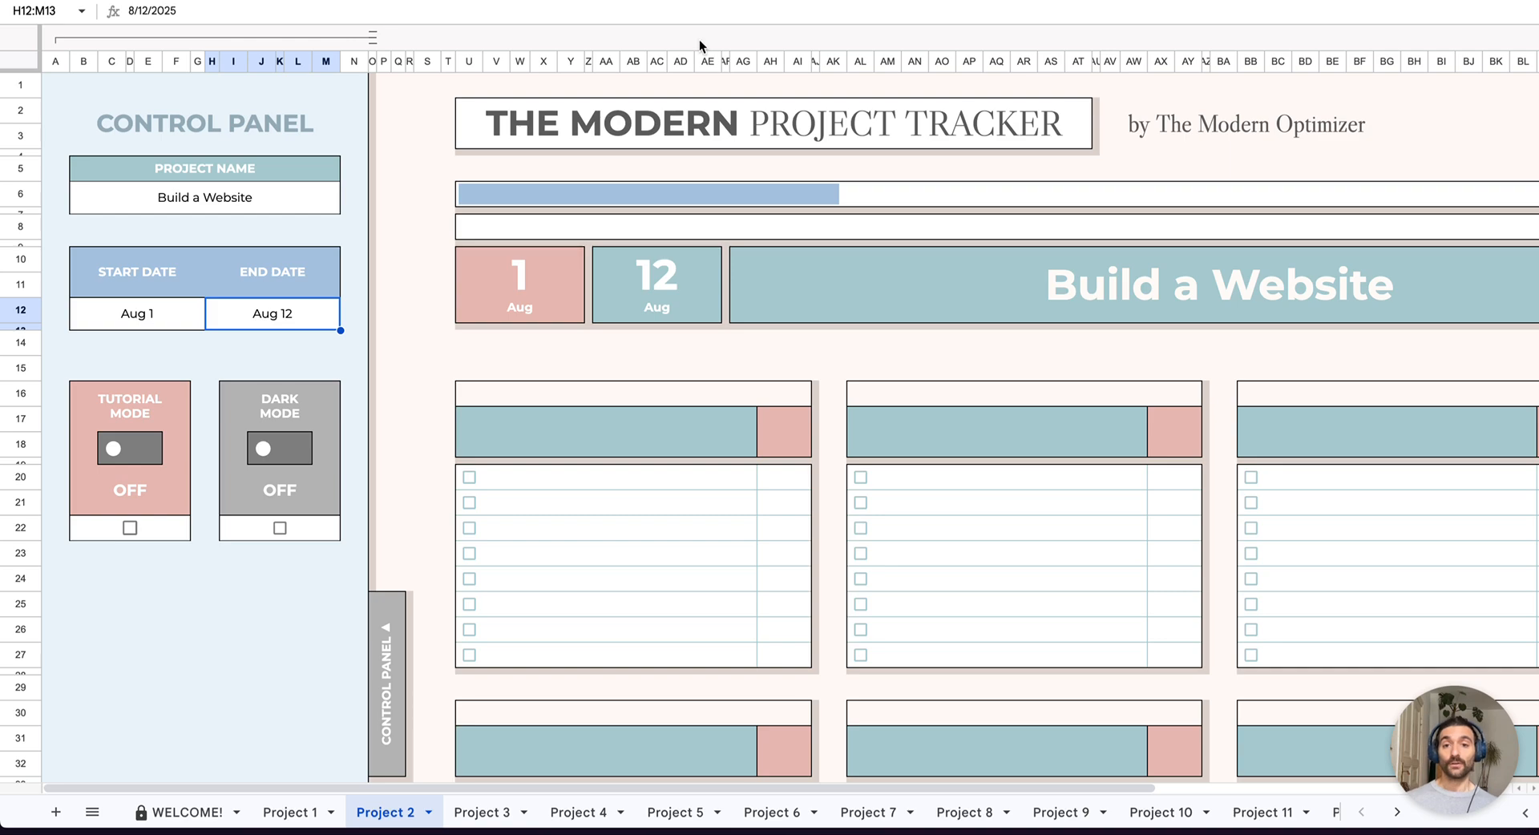
pyautogui.hscroll(5, 679, 195)
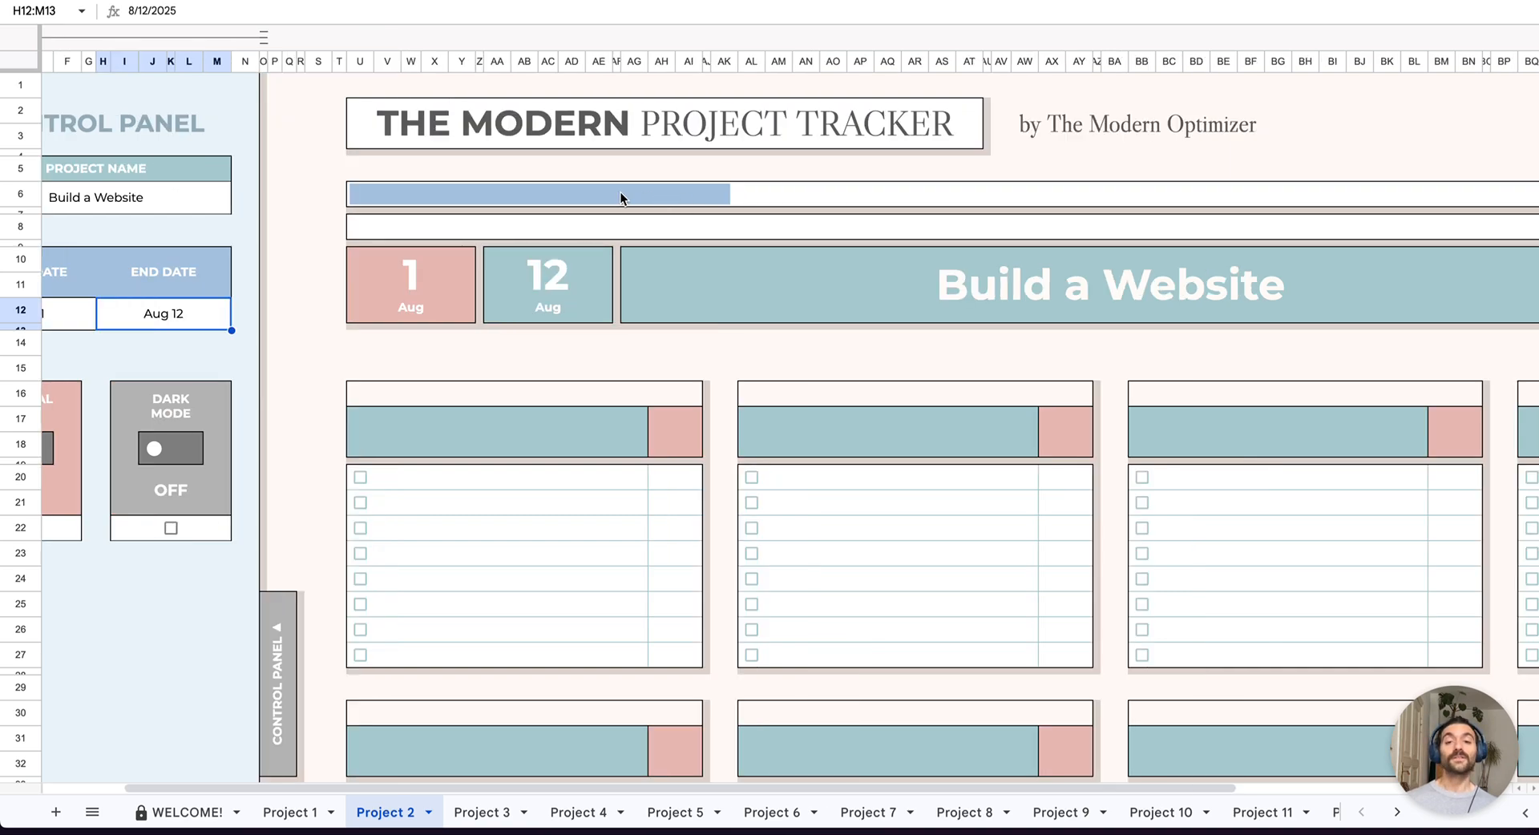
pyautogui.hscroll(4, 578, 190)
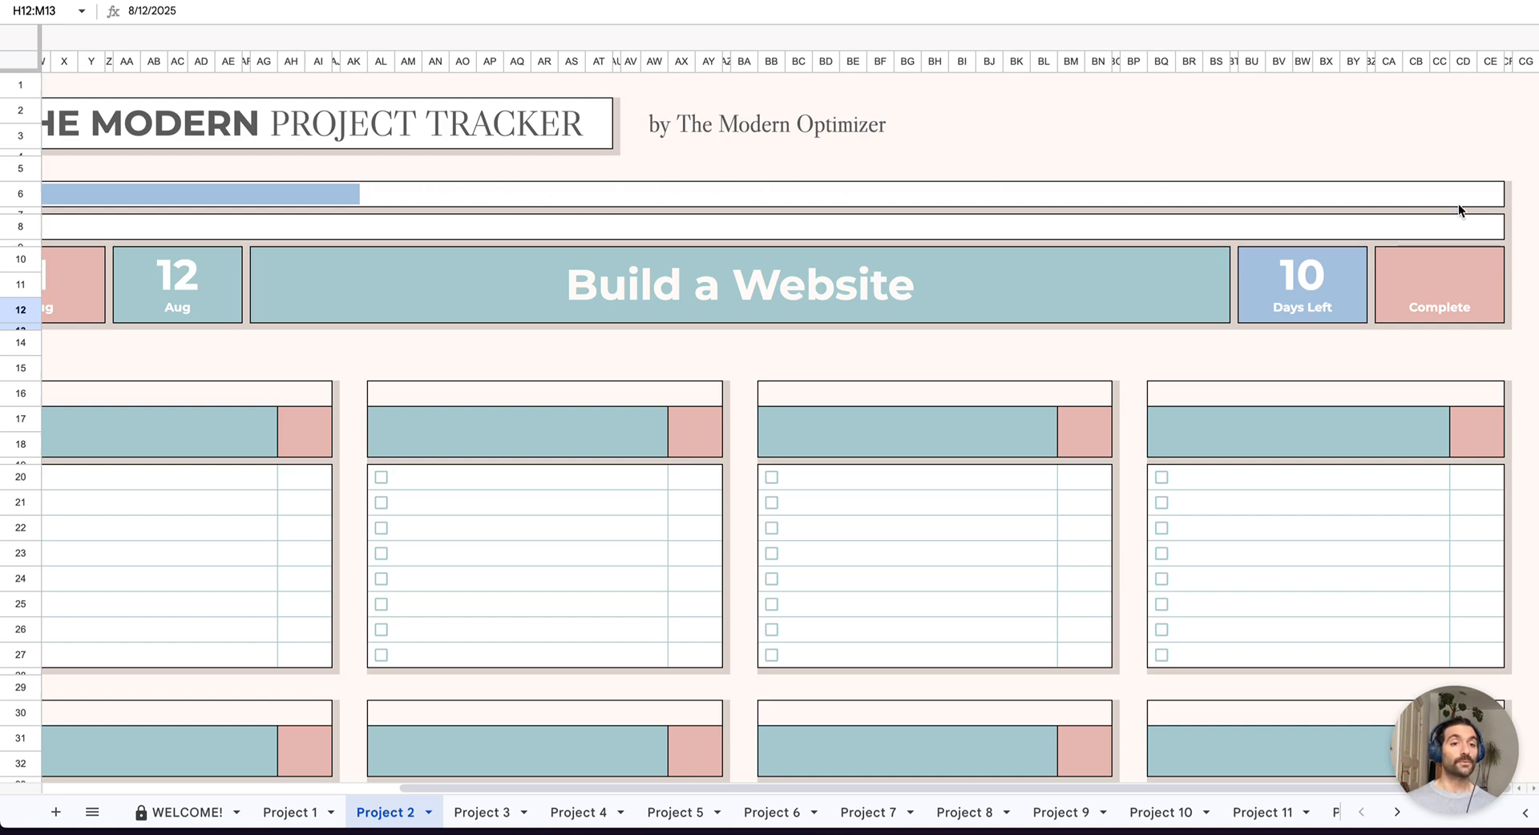
# - Change the sprint end date to Aug 30 using the date picker
pyautogui.hscroll(-9, 845, 406)
pyautogui.click(273, 314)
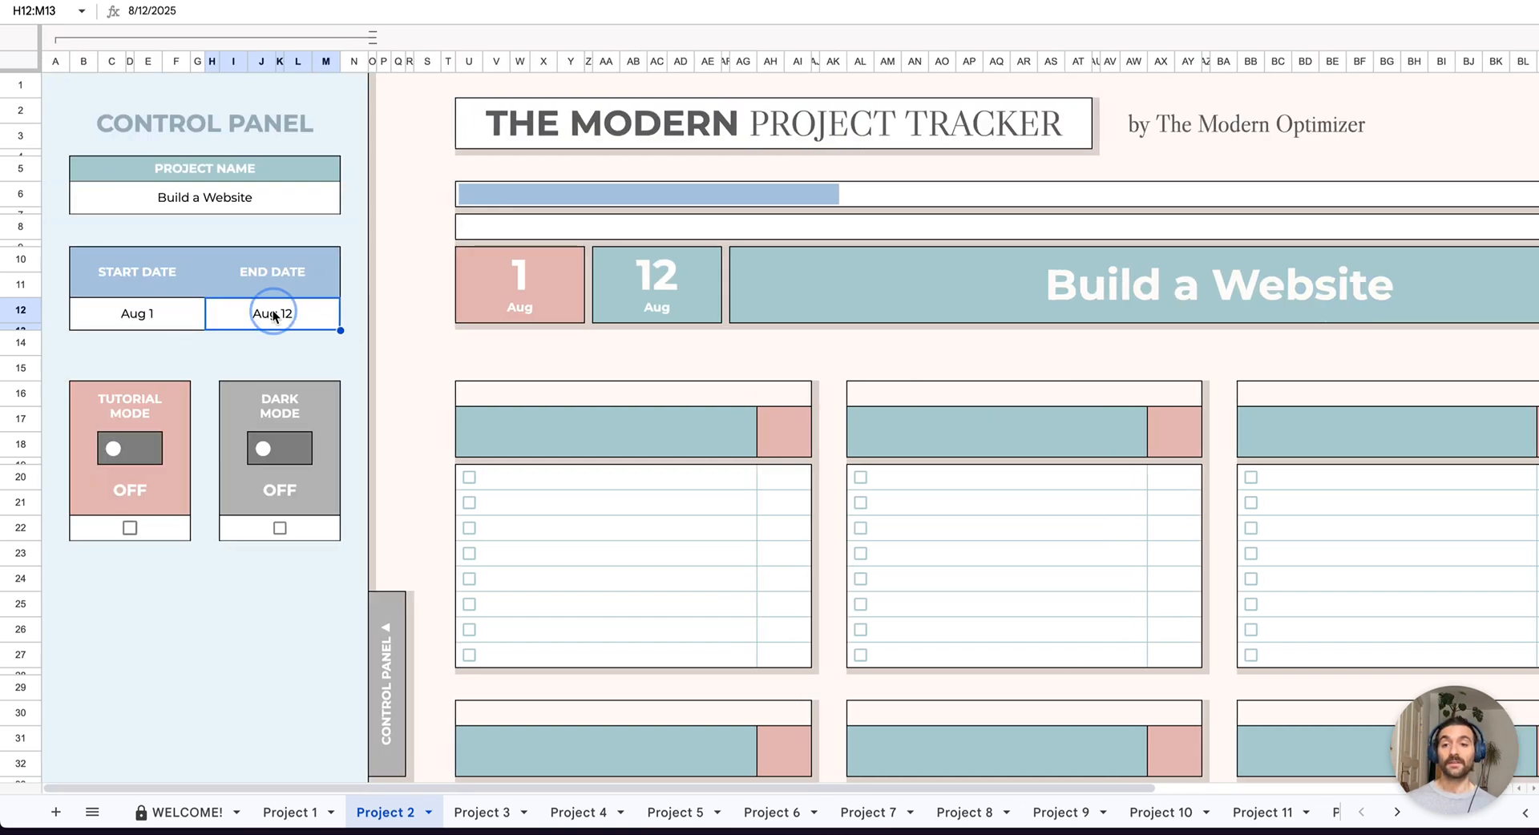
pyautogui.click(273, 314)
pyautogui.click(354, 504)
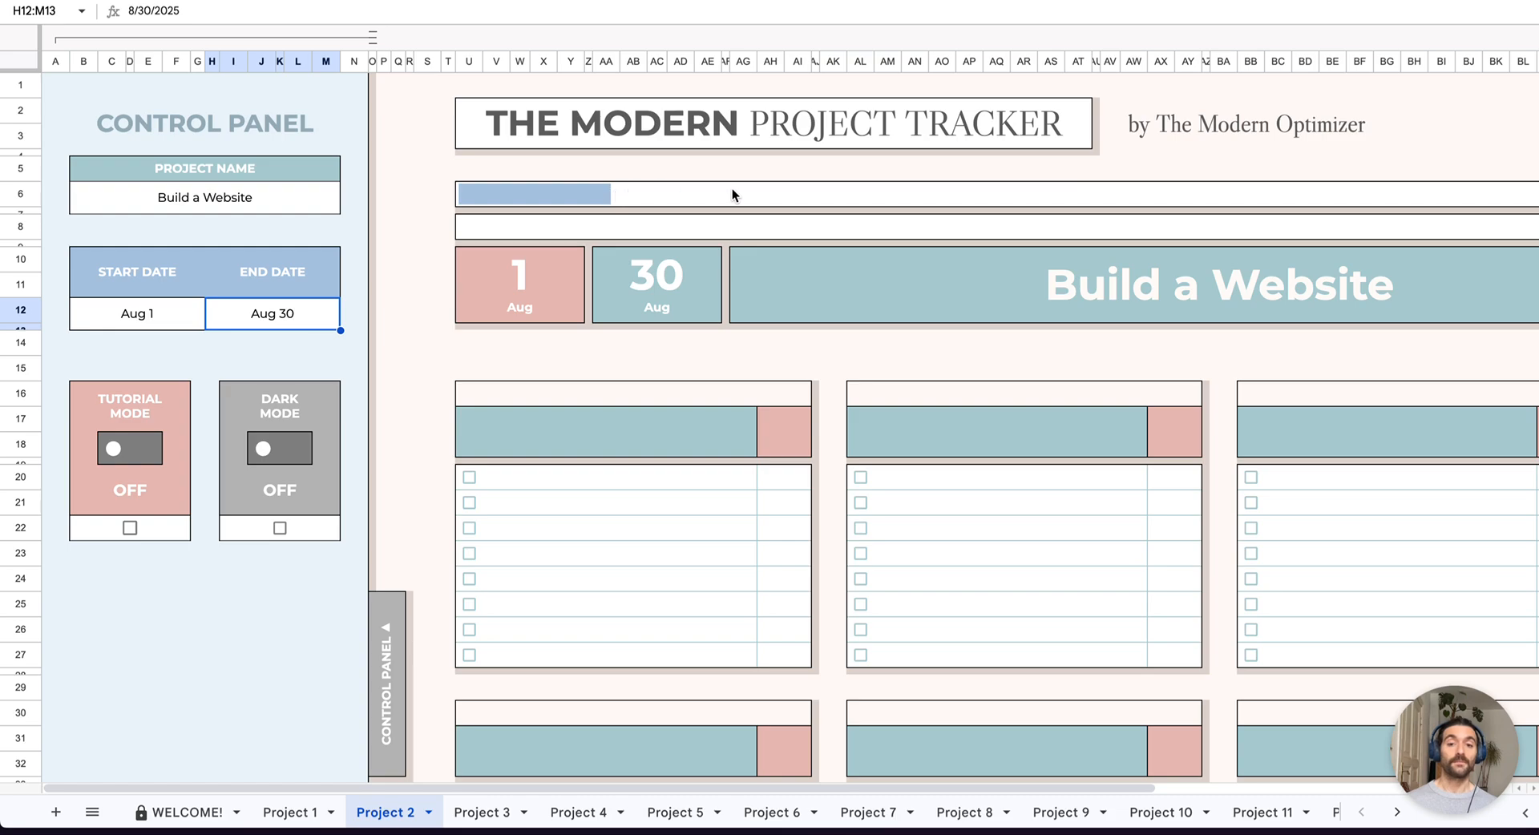
# - Change the sprint end date to Aug 3 and check the sprint progress bar and days left
pyautogui.doubleClick(269, 311)
pyautogui.click(190, 437)
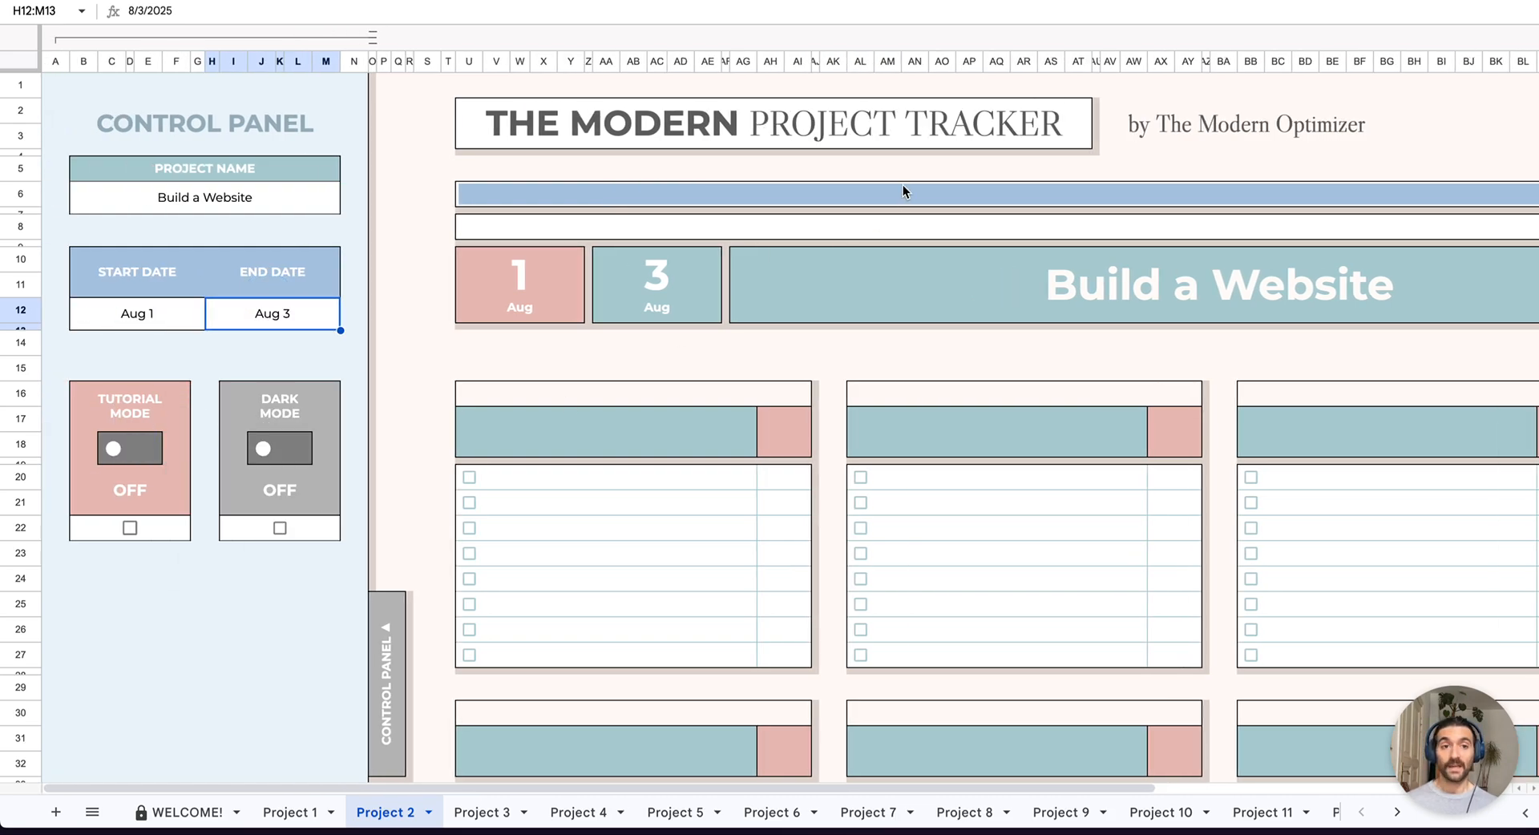
pyautogui.hscroll(6, 902, 191)
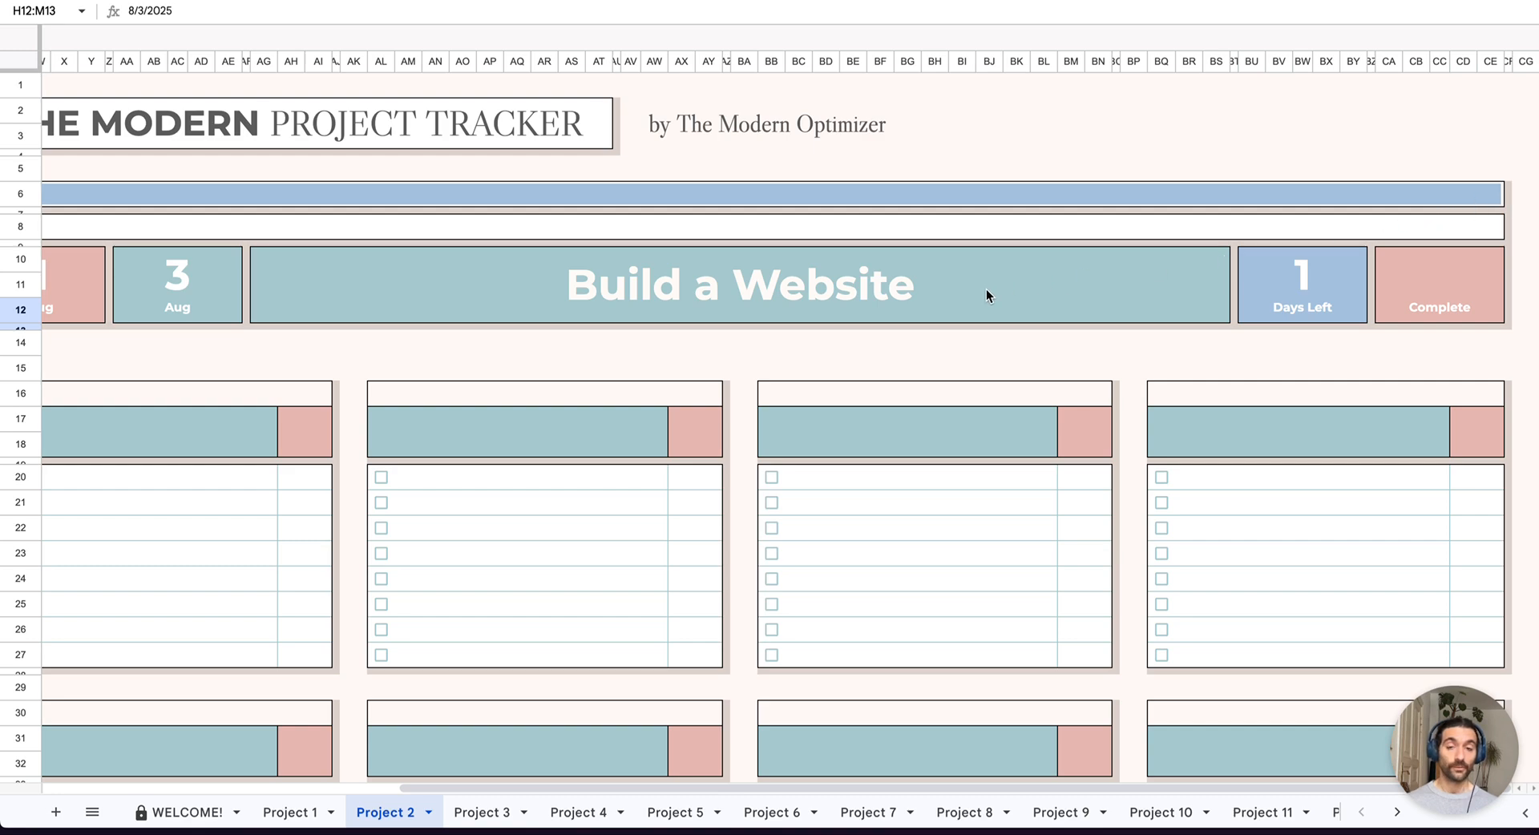
# - Change the sprint end date to Aug 12 with the date picker
pyautogui.hscroll(-6, 988, 295)
pyautogui.doubleClick(288, 314)
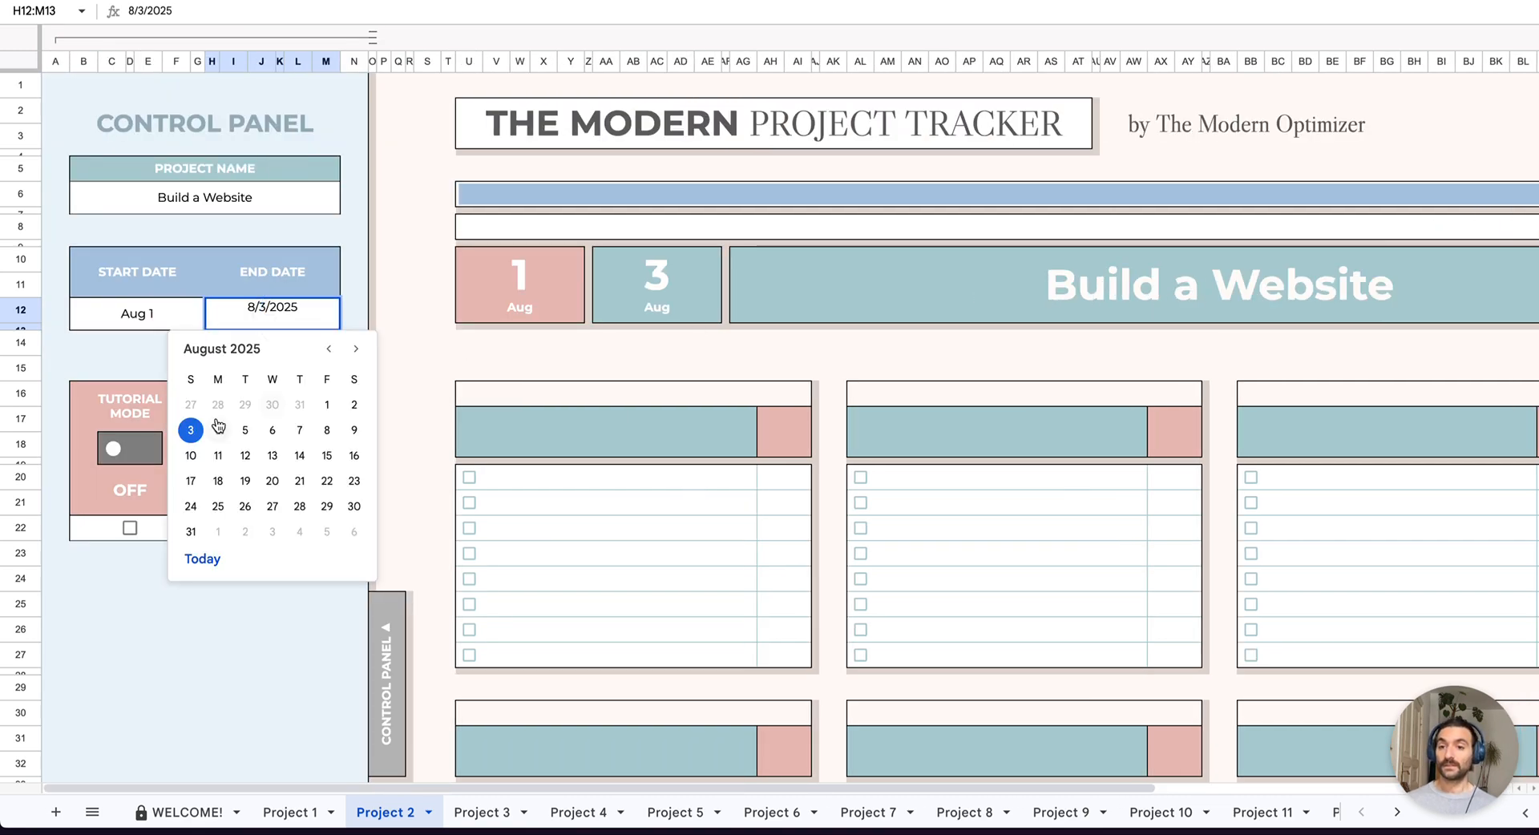
pyautogui.click(242, 454)
pyautogui.click(828, 211)
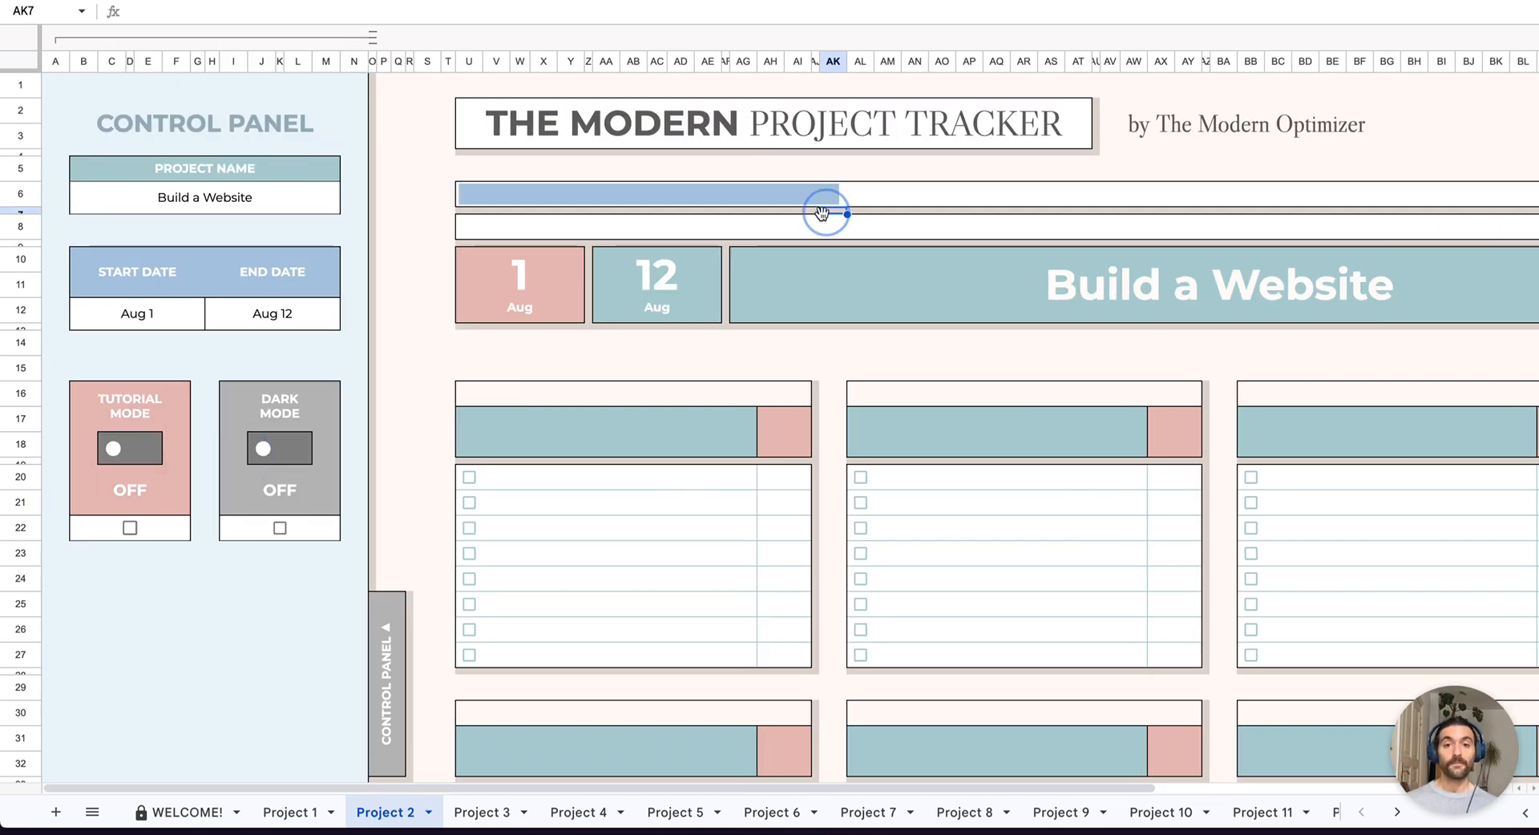
# - Examine the sprint progress bar, the days left and completion boxes in the header, and the empty task cards below
pyautogui.scroll(-1, 435, 253)
pyautogui.hscroll(5, 914, 296)
pyautogui.hscroll(-5, 954, 286)
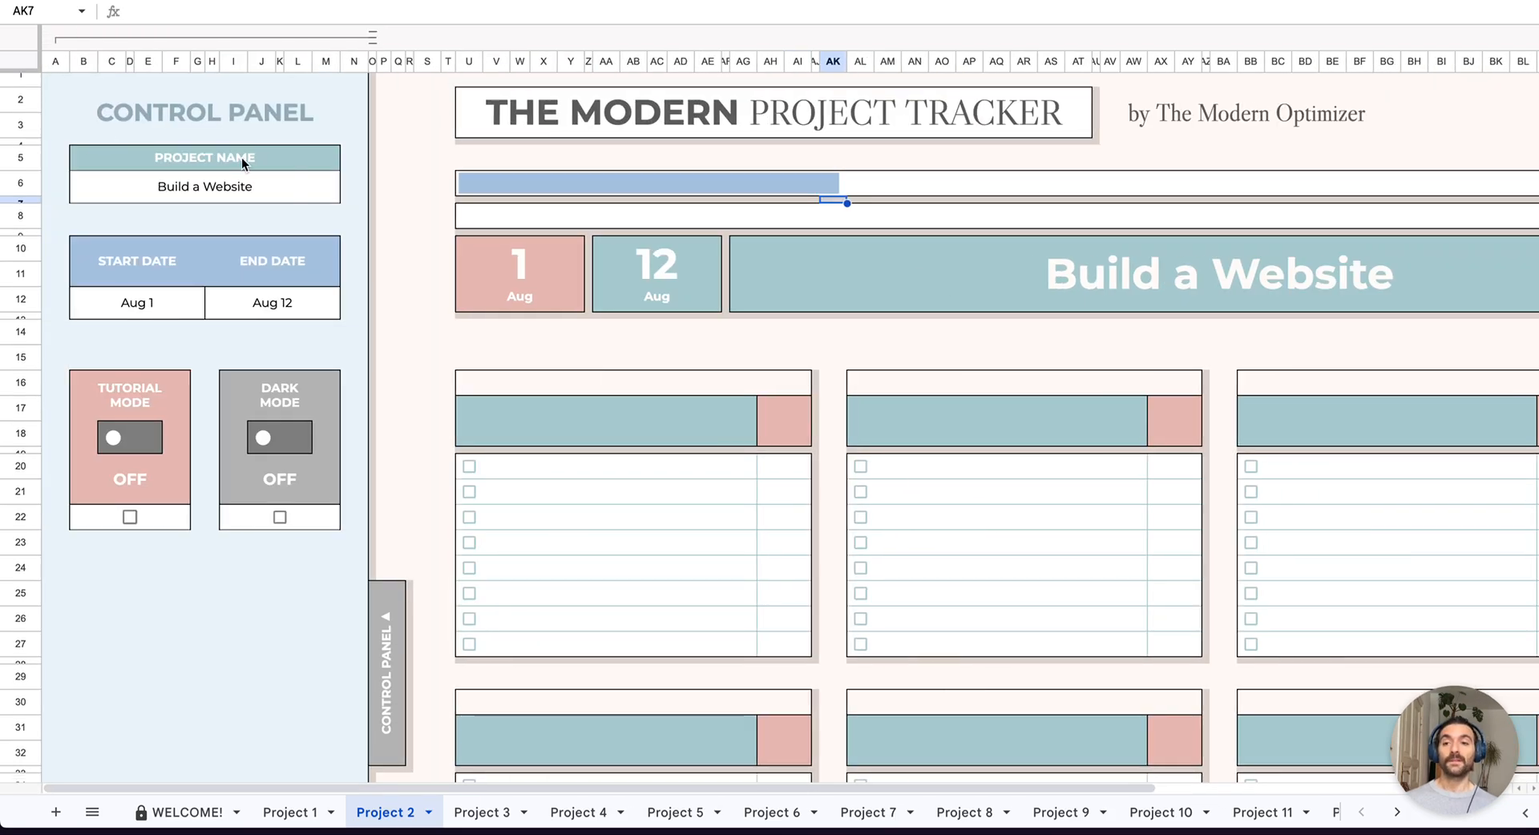
pyautogui.hscroll(6, 1130, 309)
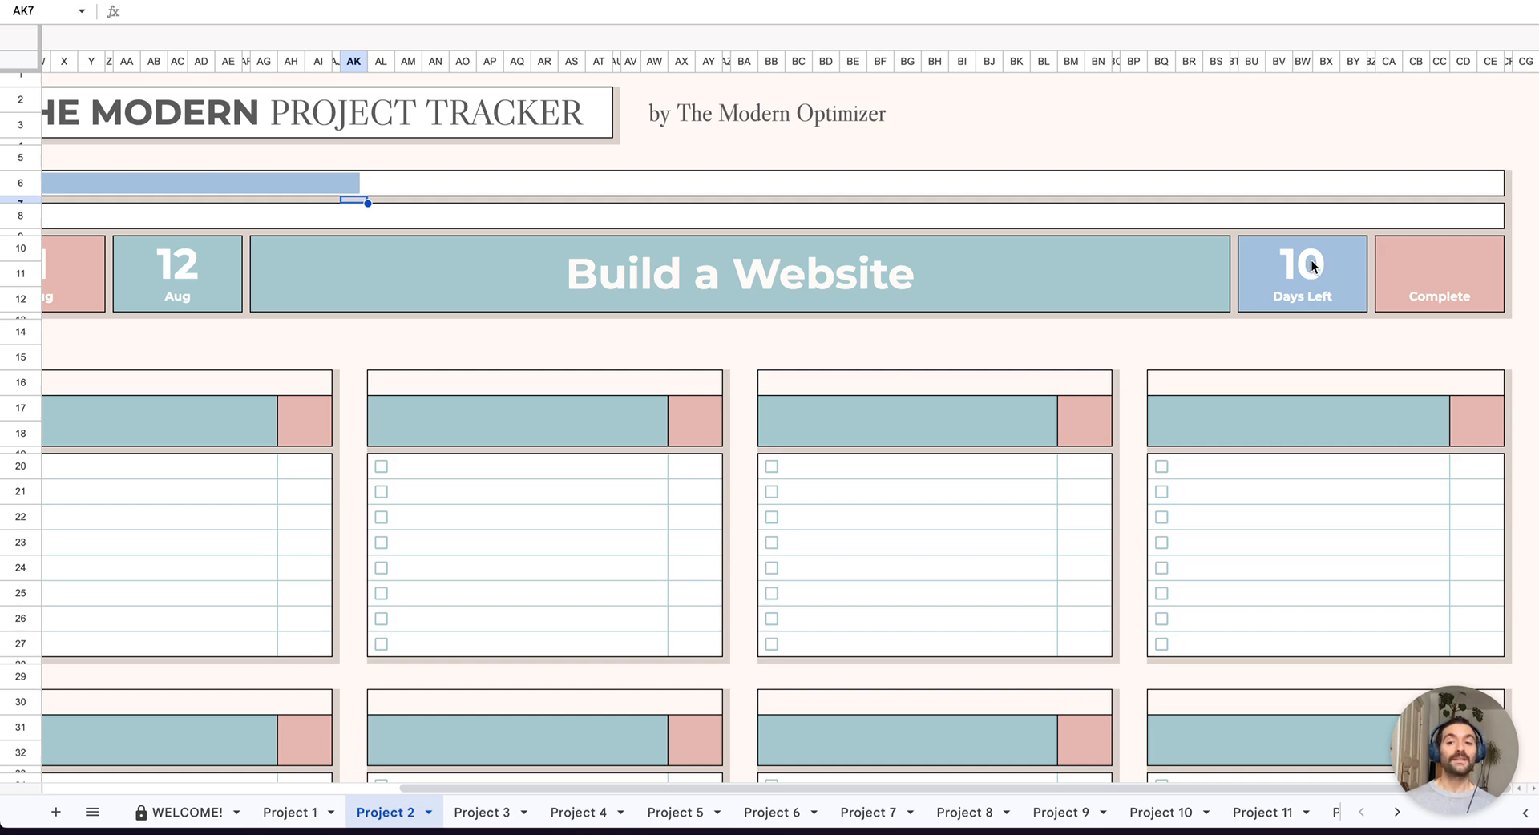
pyautogui.click(353, 184)
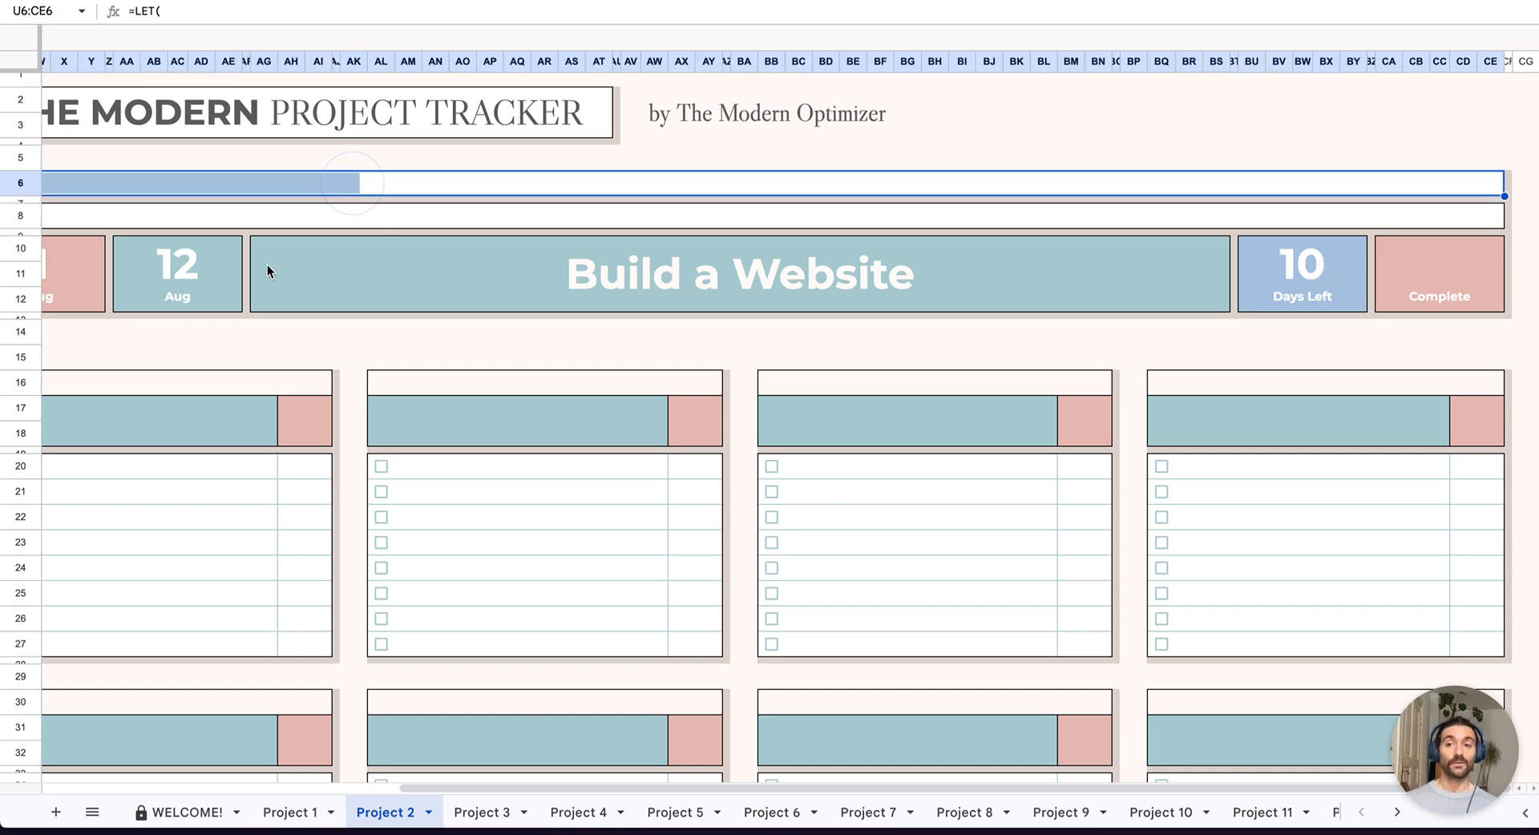
pyautogui.hscroll(-2, 222, 297)
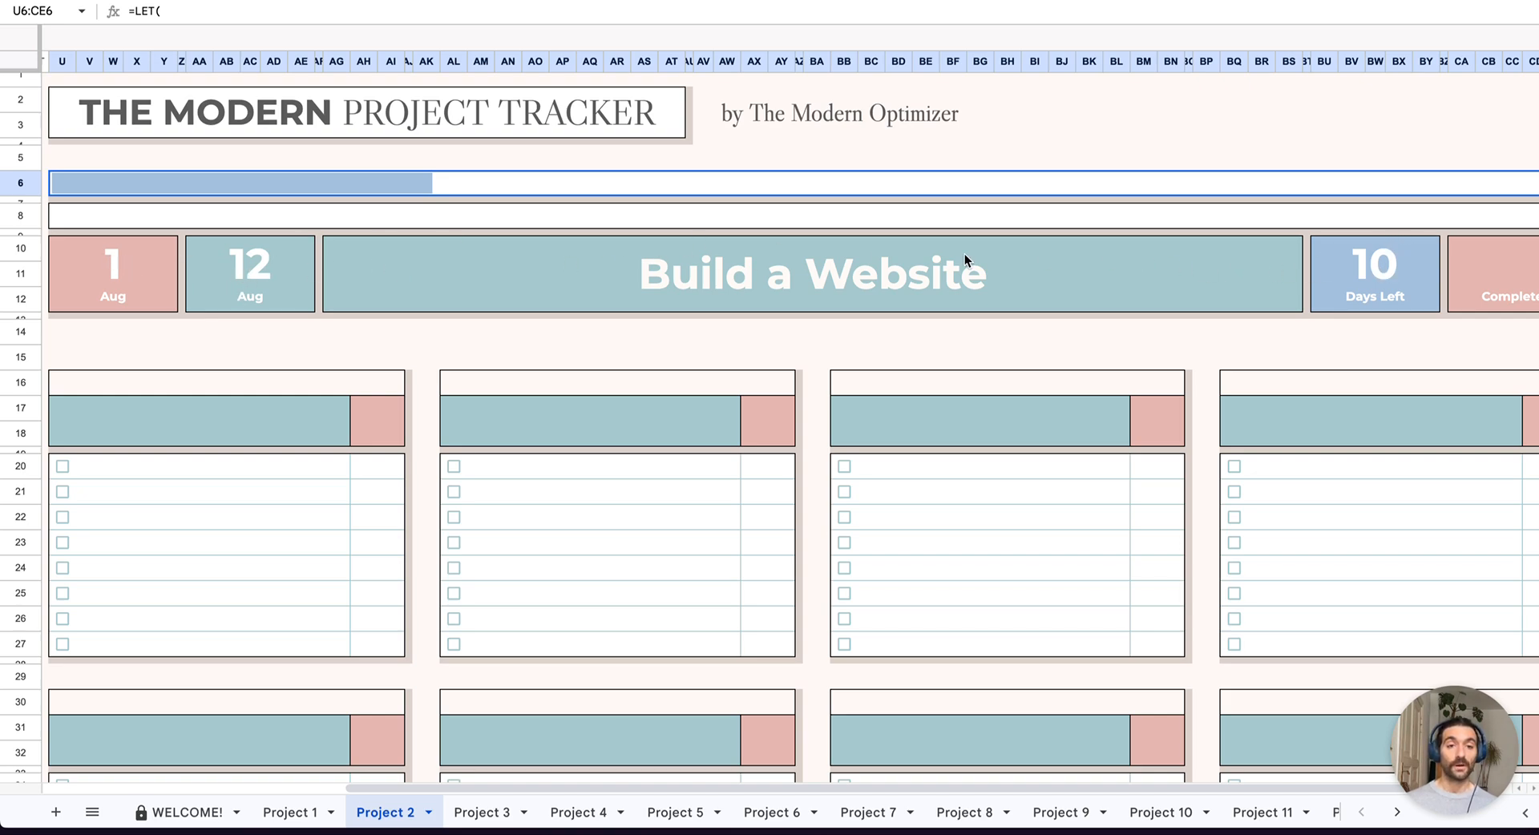
pyautogui.hscroll(2, 1069, 263)
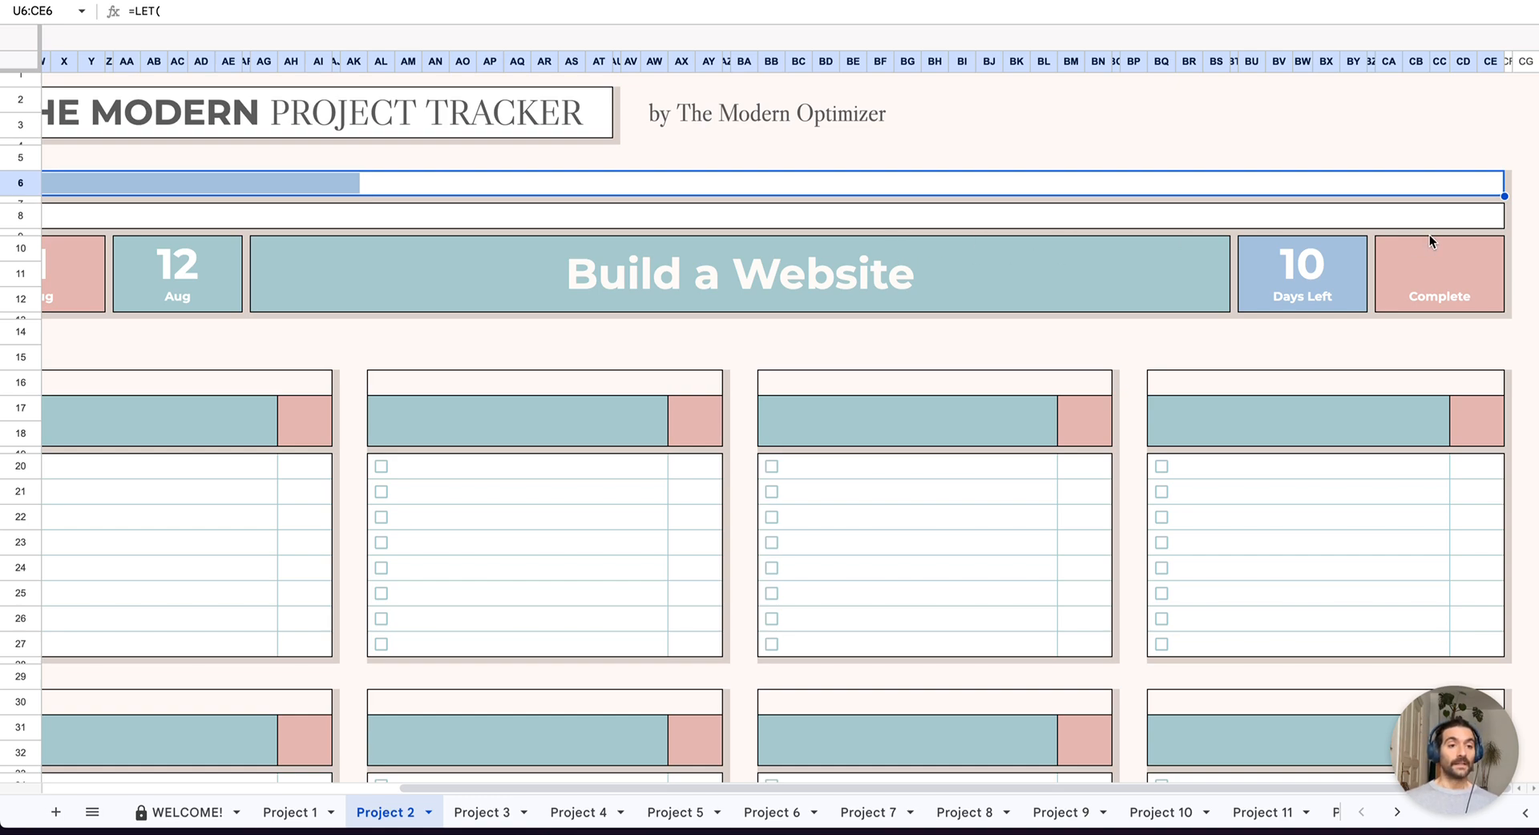
pyautogui.click(1435, 267)
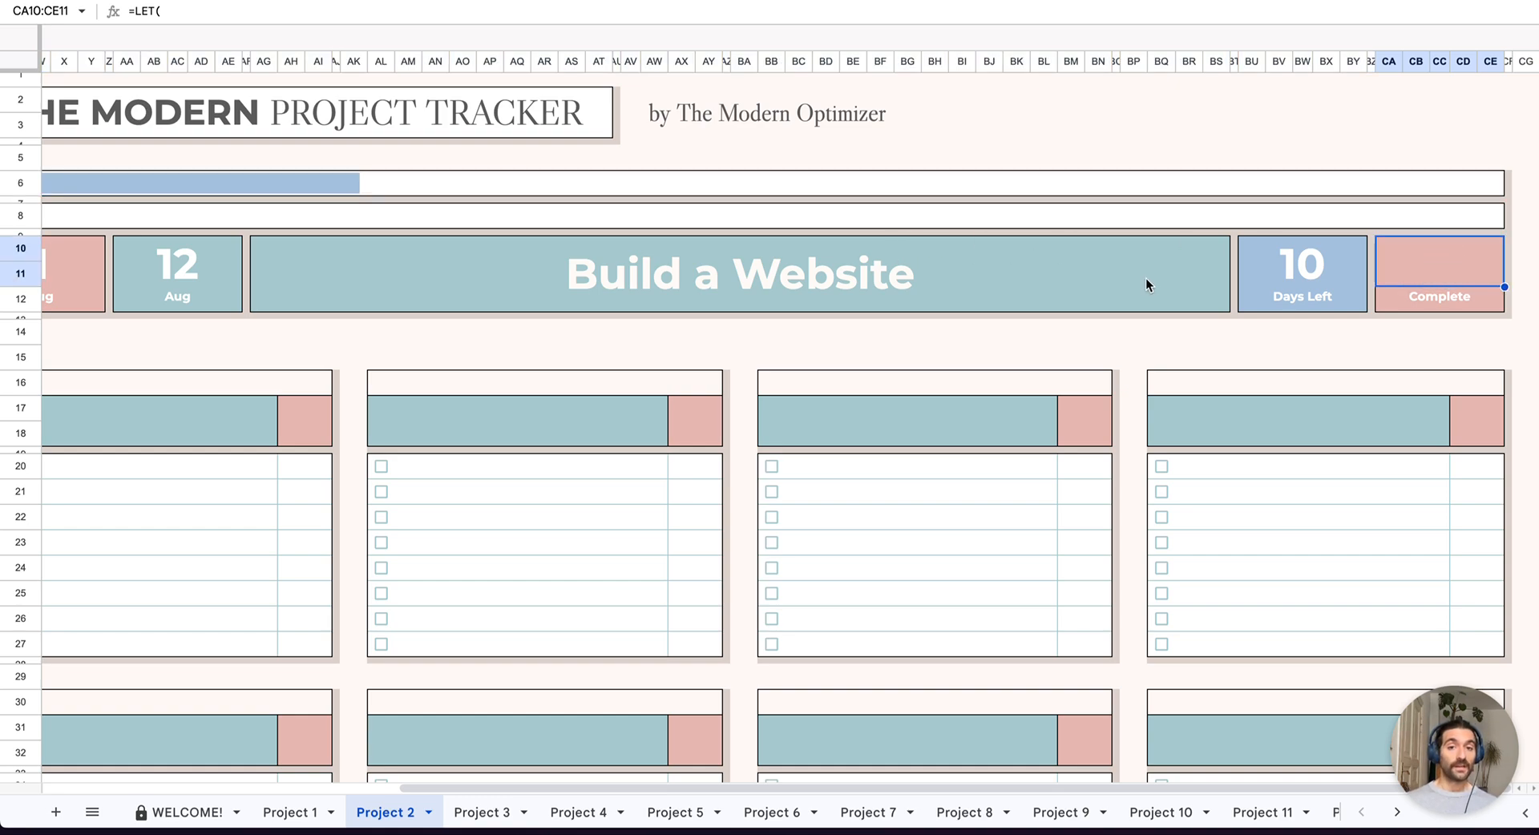
pyautogui.hscroll(-2, 177, 422)
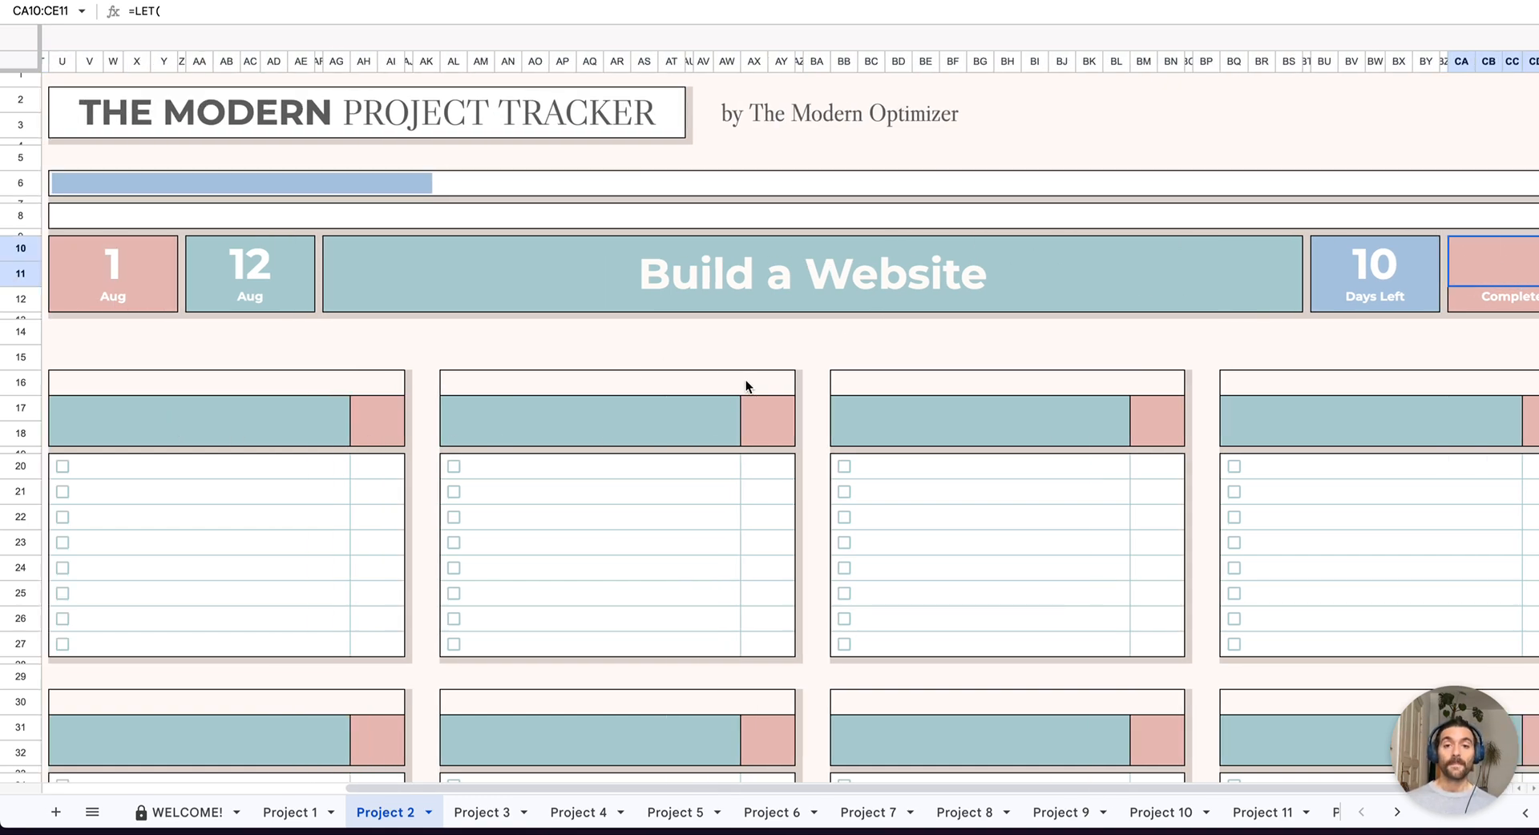
pyautogui.scroll(-5, 631, 386)
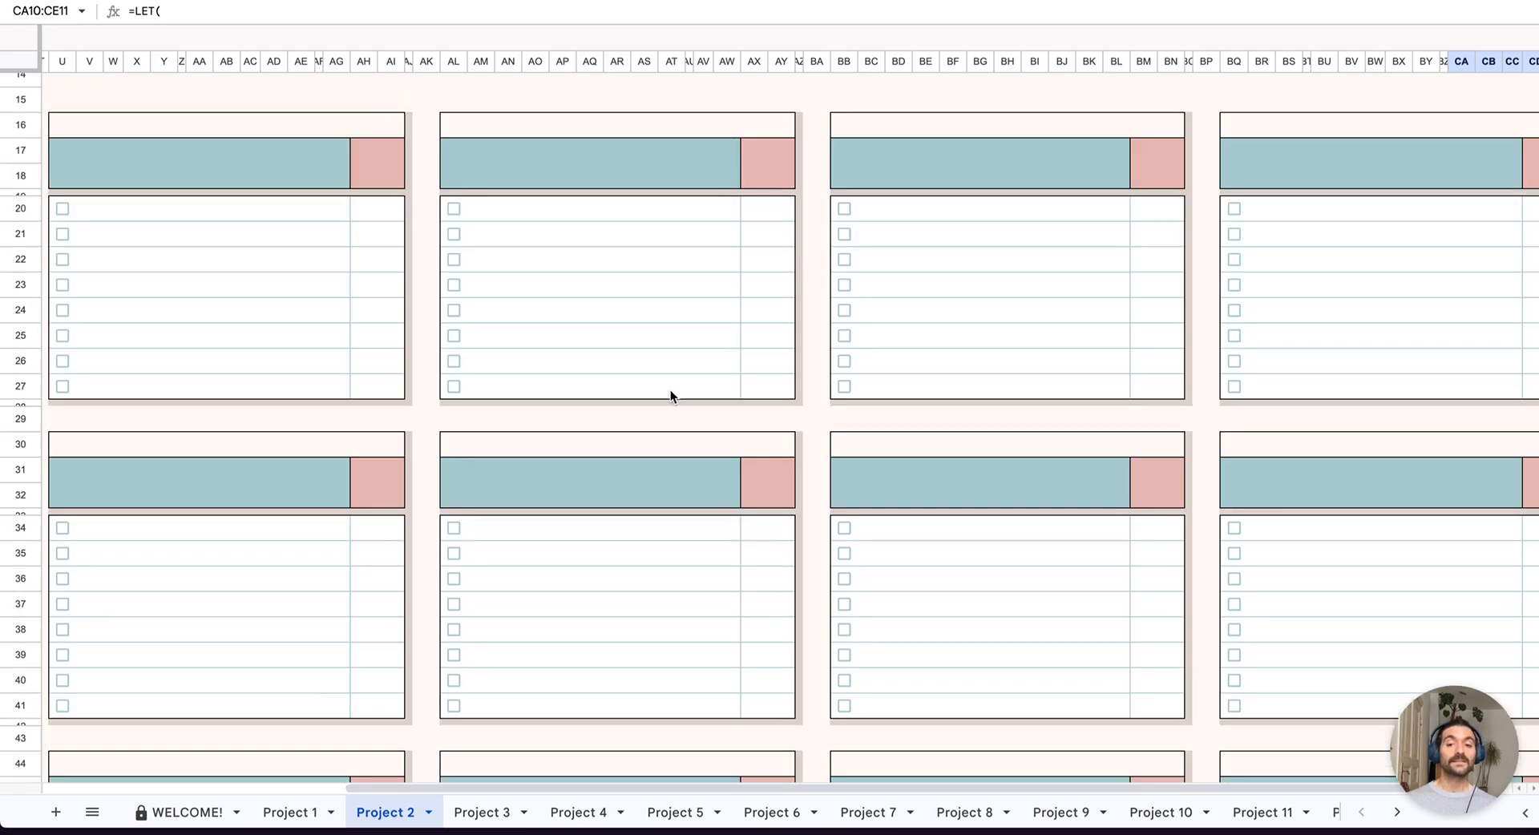
pyautogui.scroll(5, 696, 493)
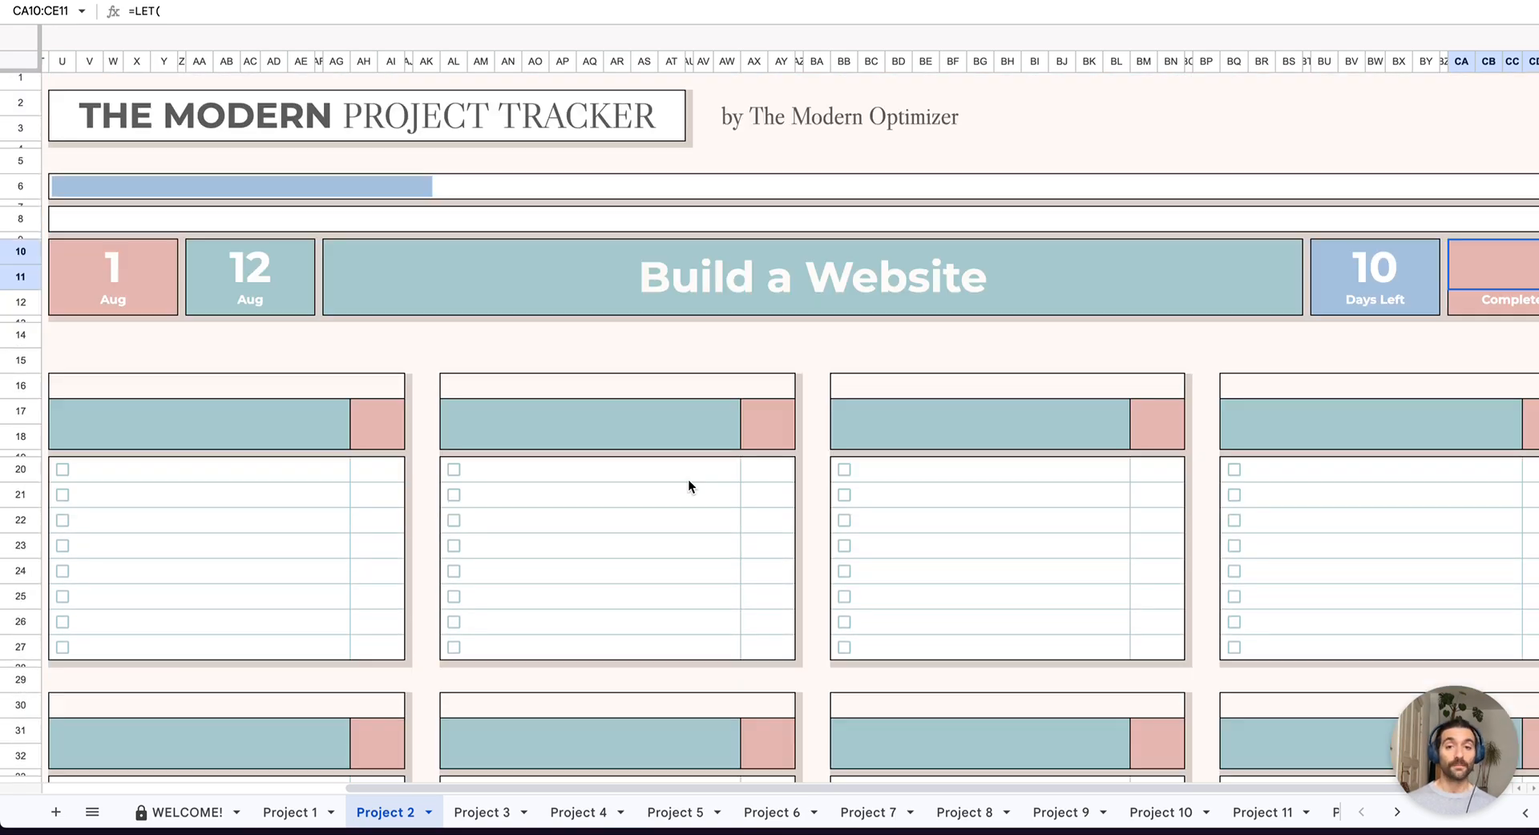
# - Title the first task card "Handle SEO"
pyautogui.click(207, 425)
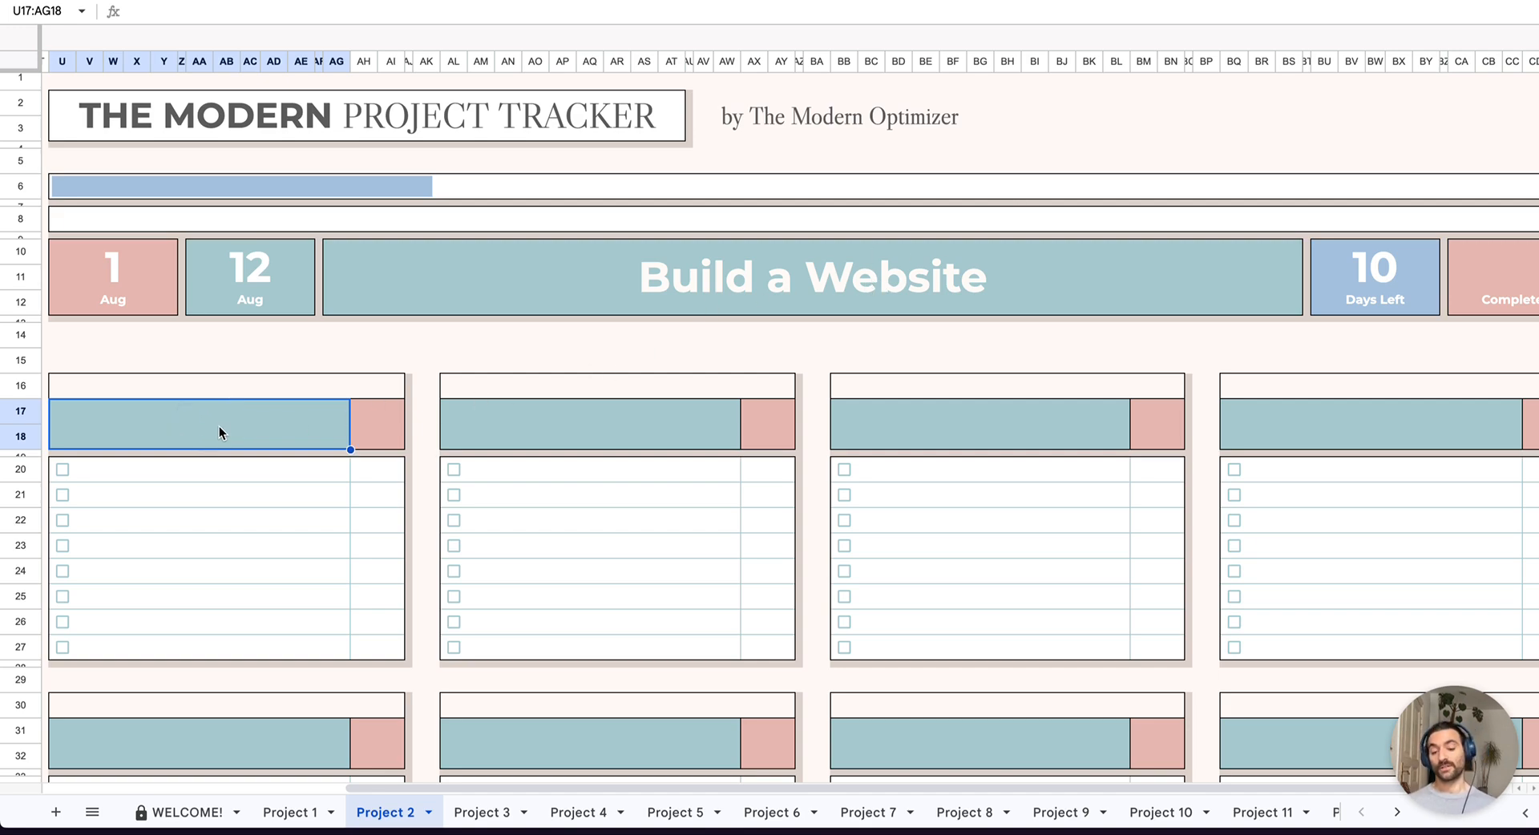
pyautogui.write('Handle Se')
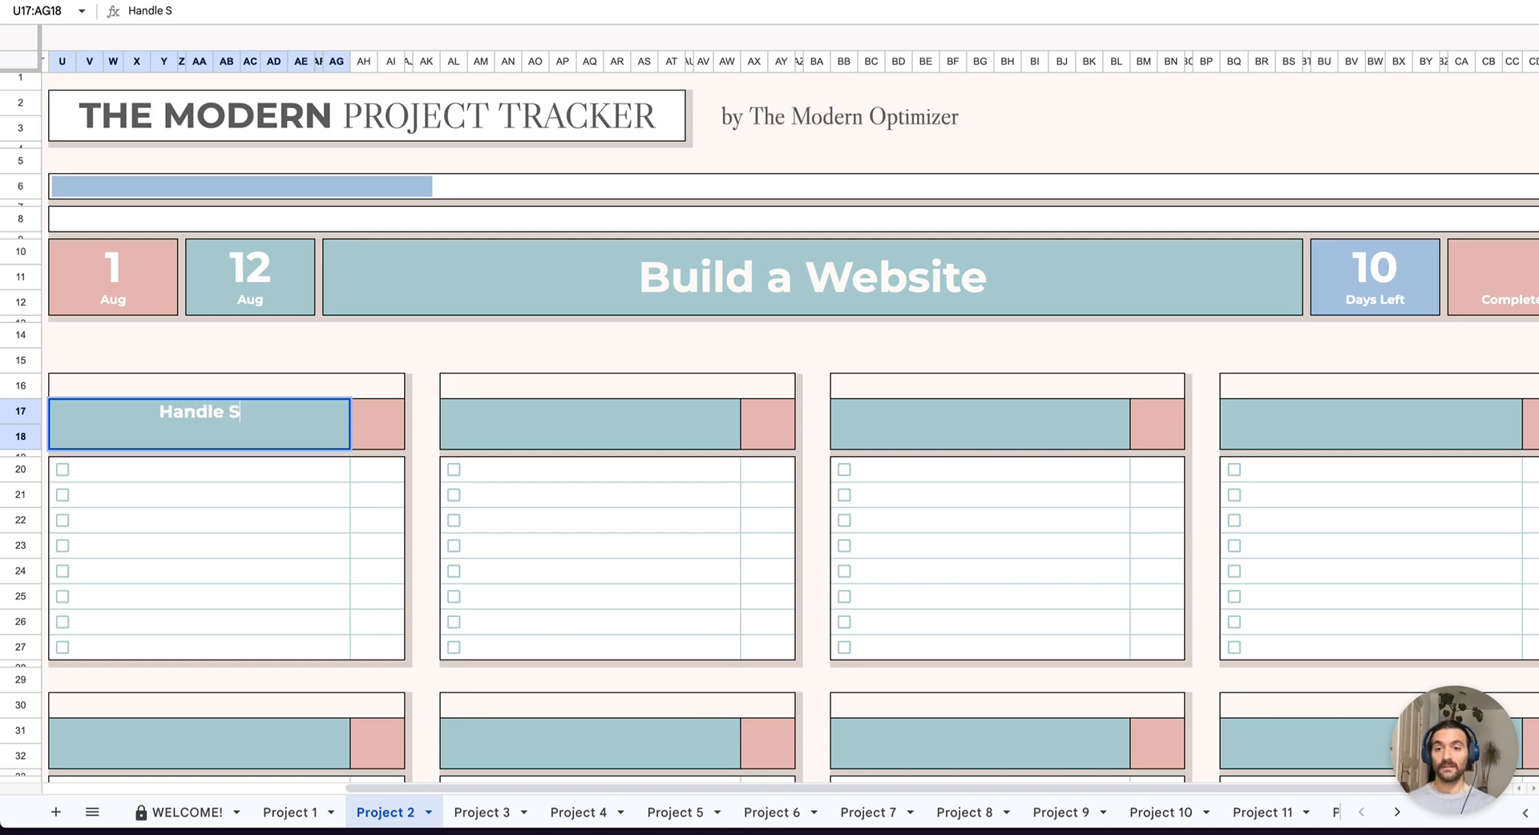
pyautogui.press('BackSpace')
pyautogui.write('EO')
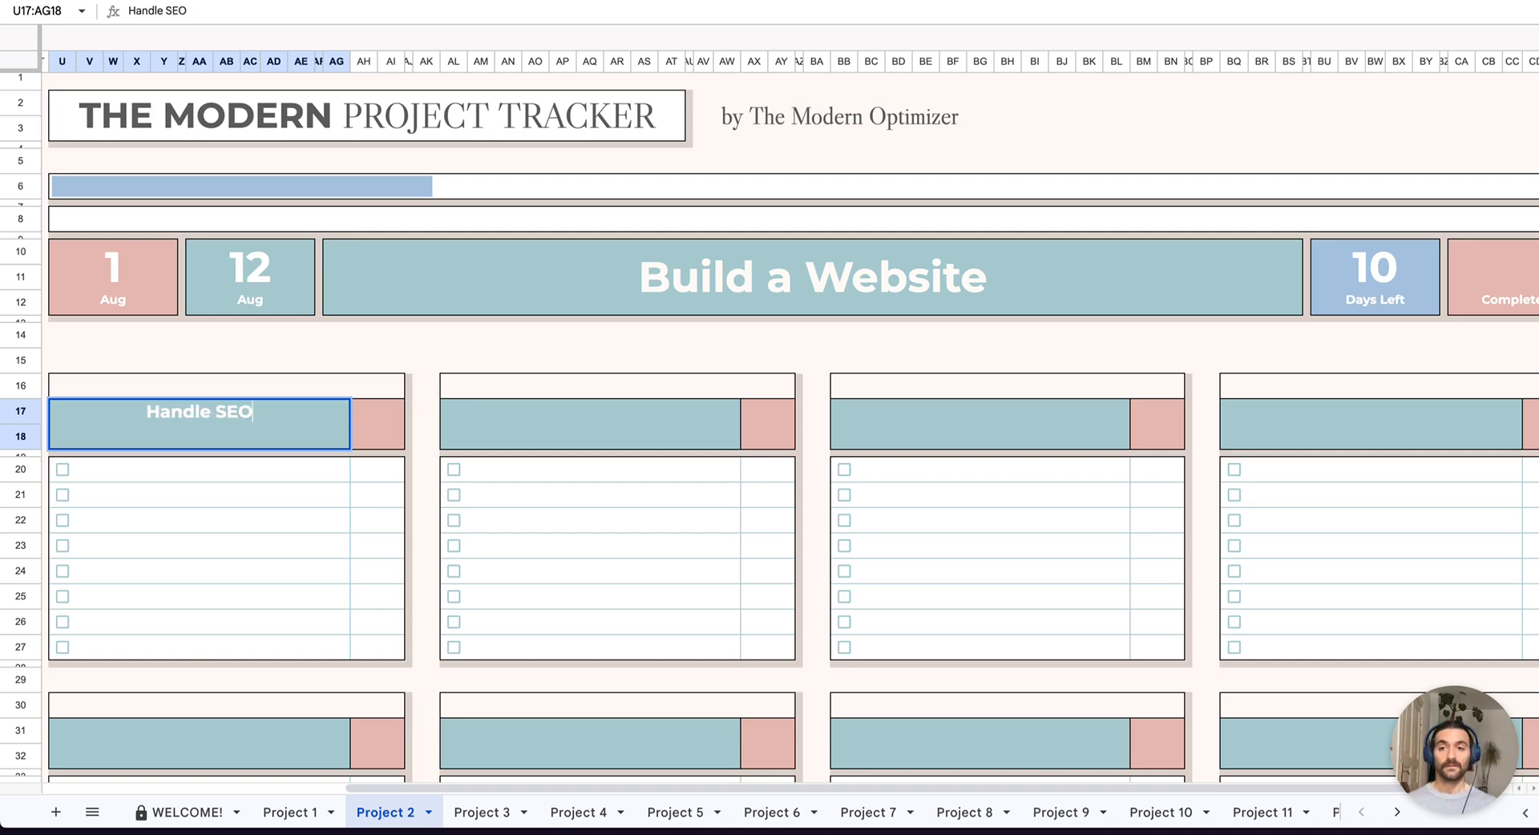
pyautogui.press('Return')
# - Title the second task card in the same row "Get designs"
pyautogui.click(612, 437)
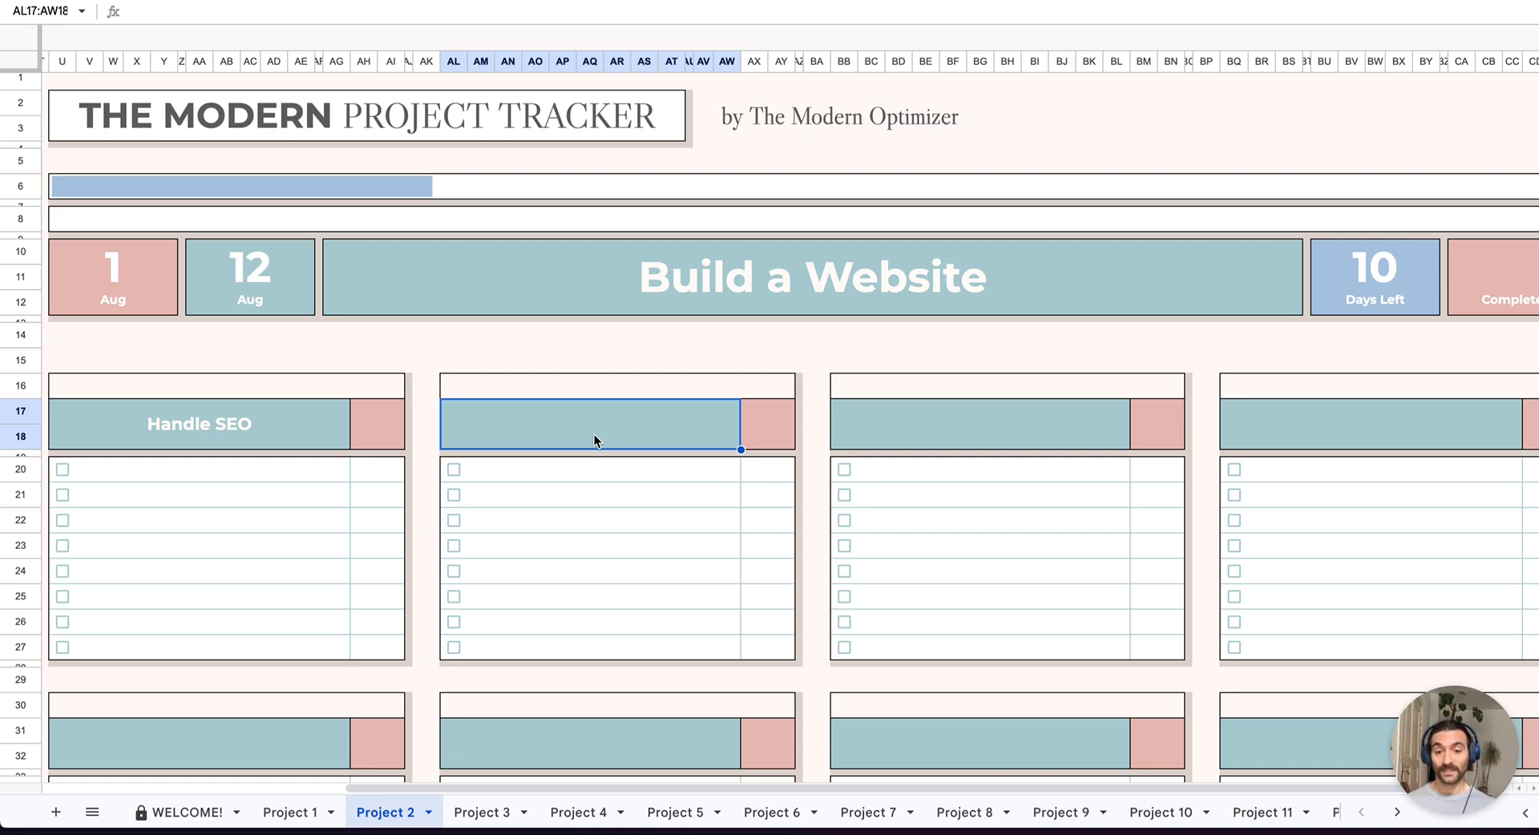
pyautogui.write('Collec')
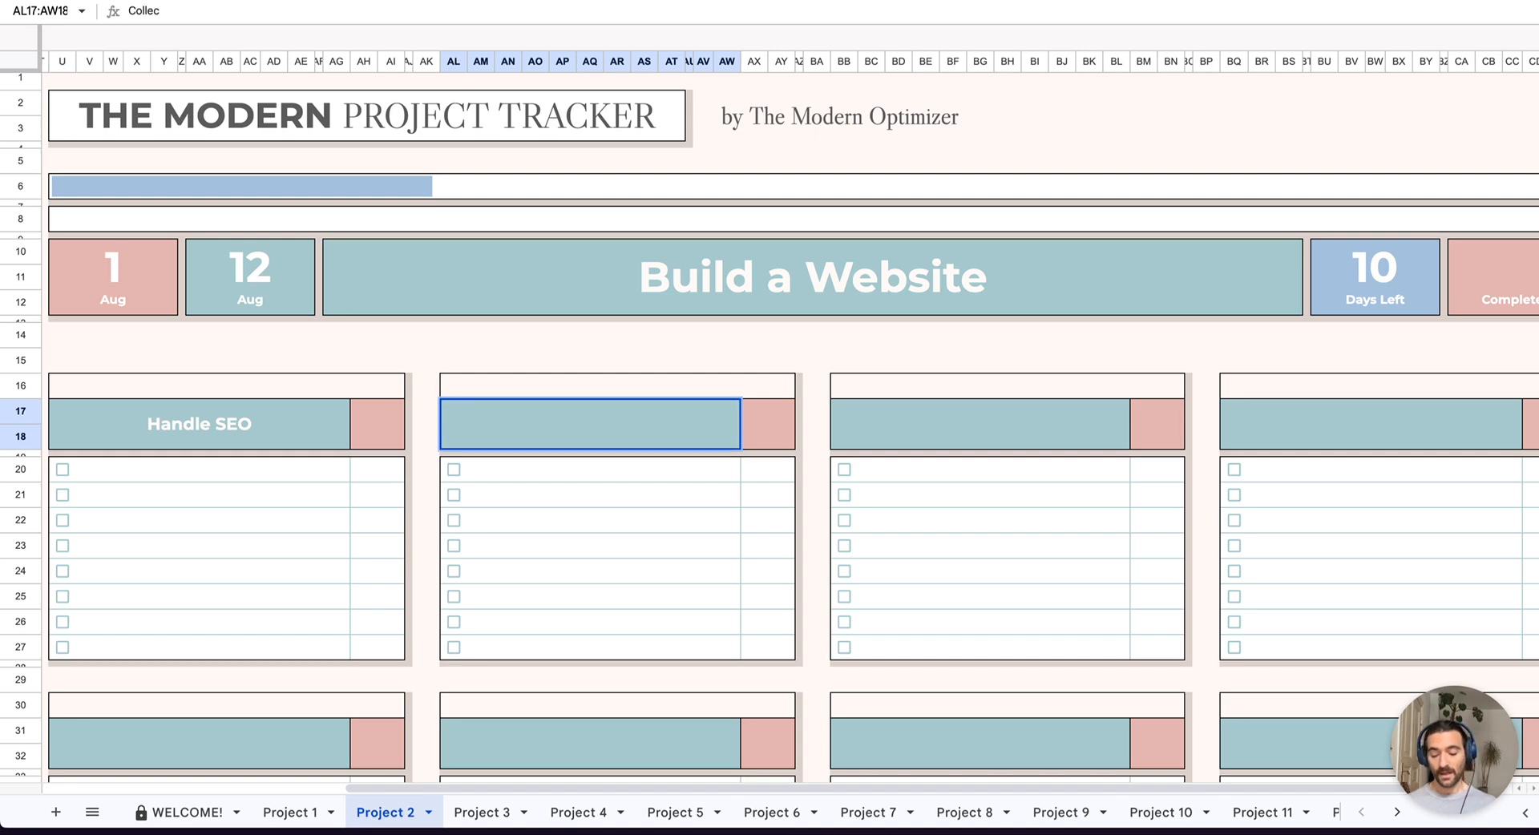
pyautogui.write('Get designe')
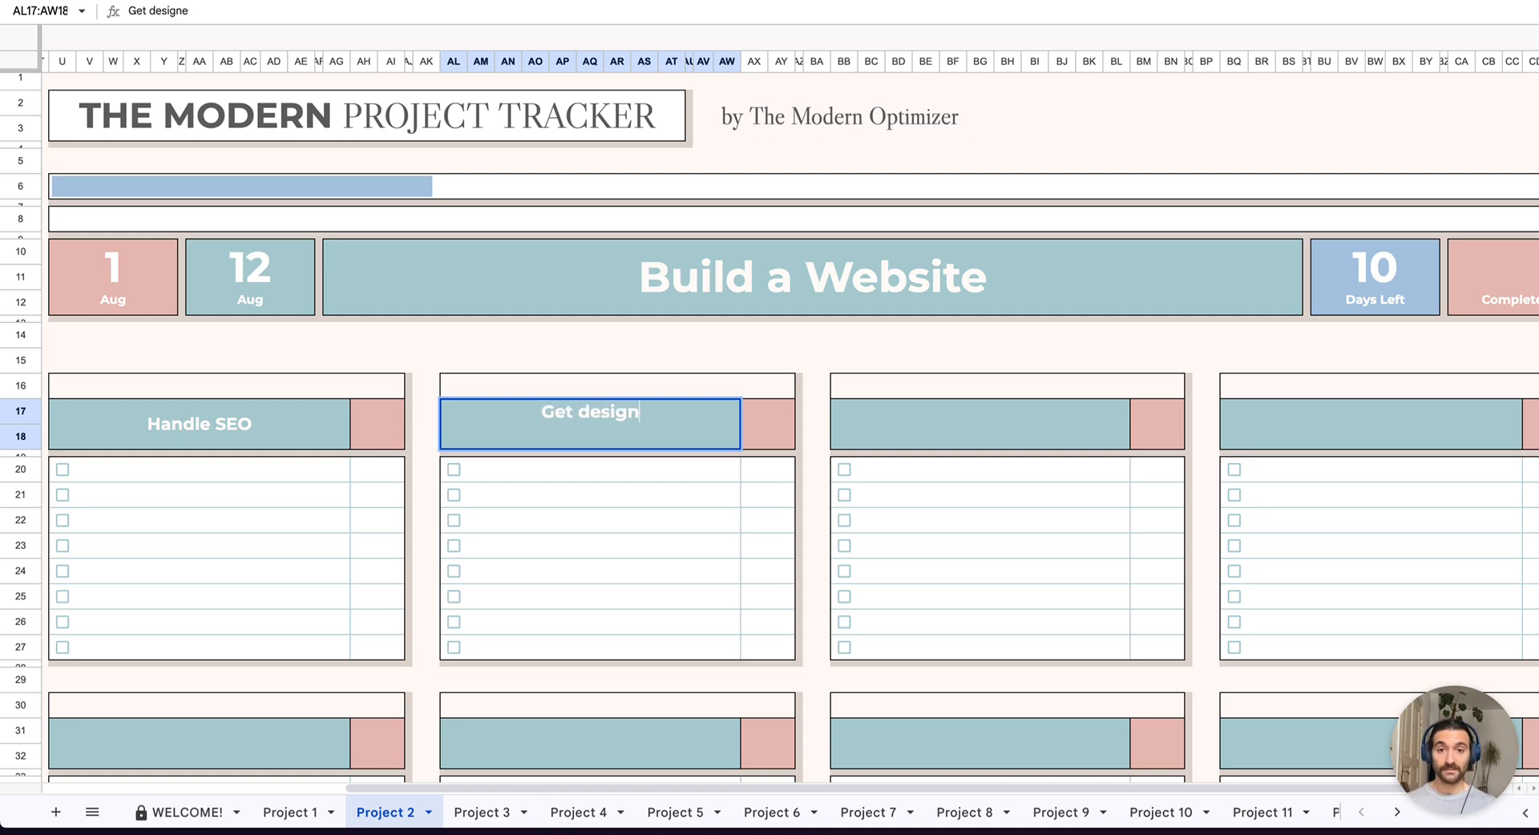
pyautogui.write('s')
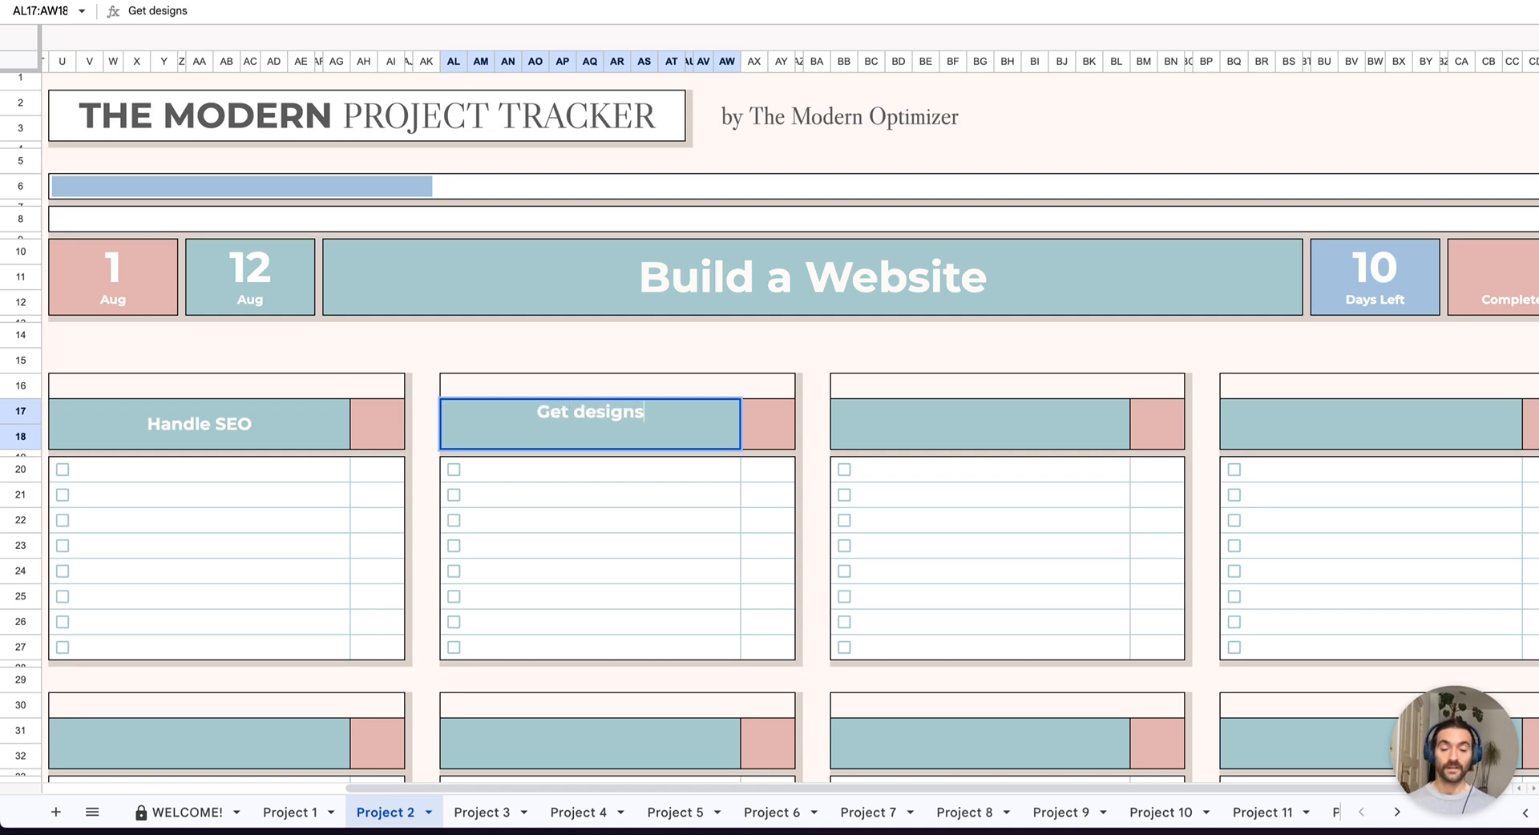
pyautogui.press('Return')
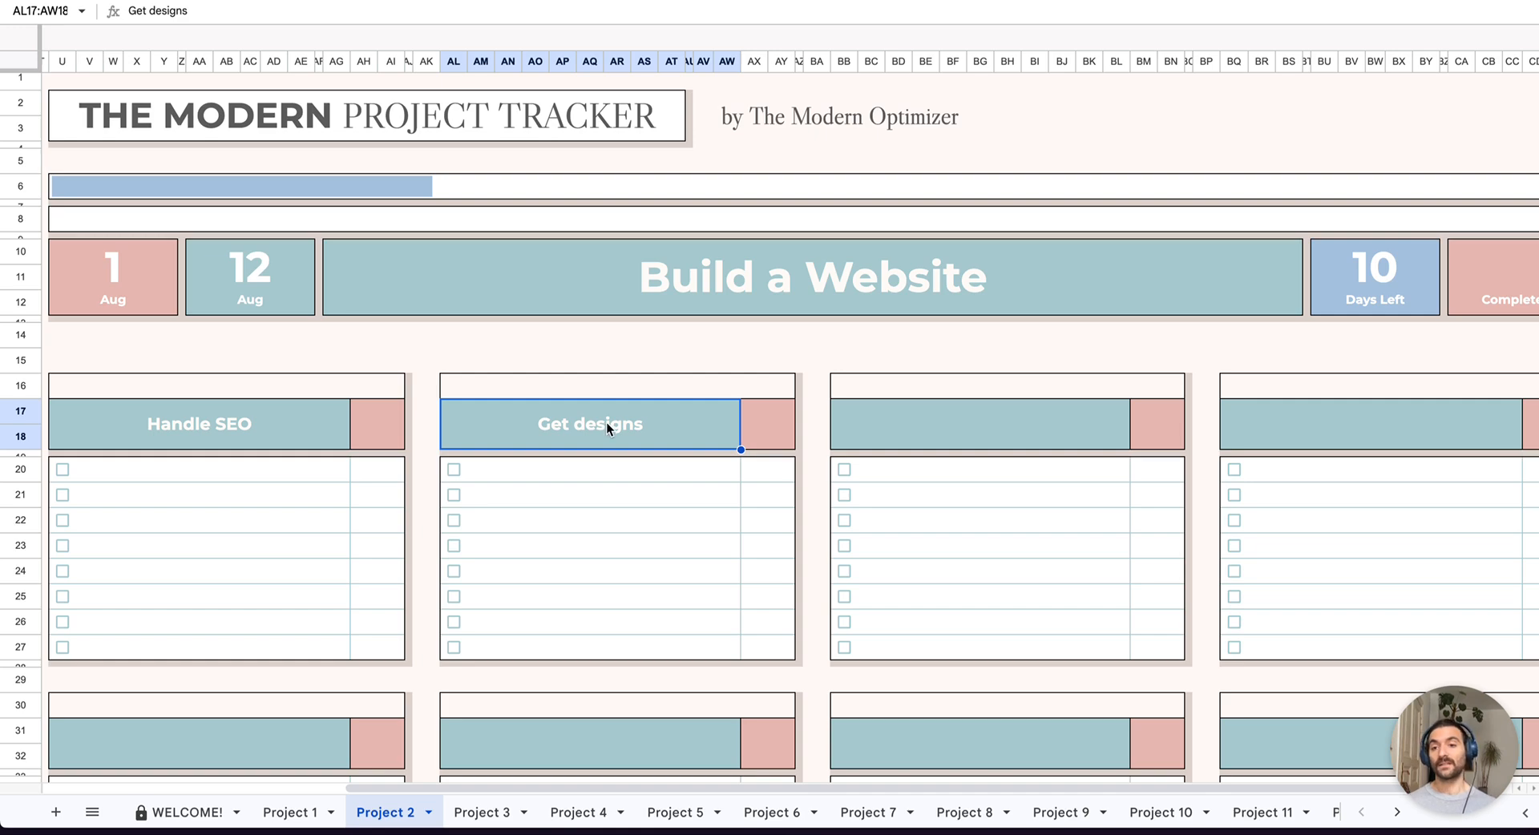
# - Add the tasks "Choose keywords", "Task 2" and "Task 3" to the first three rows of the Handle SEO card
pyautogui.click(141, 471)
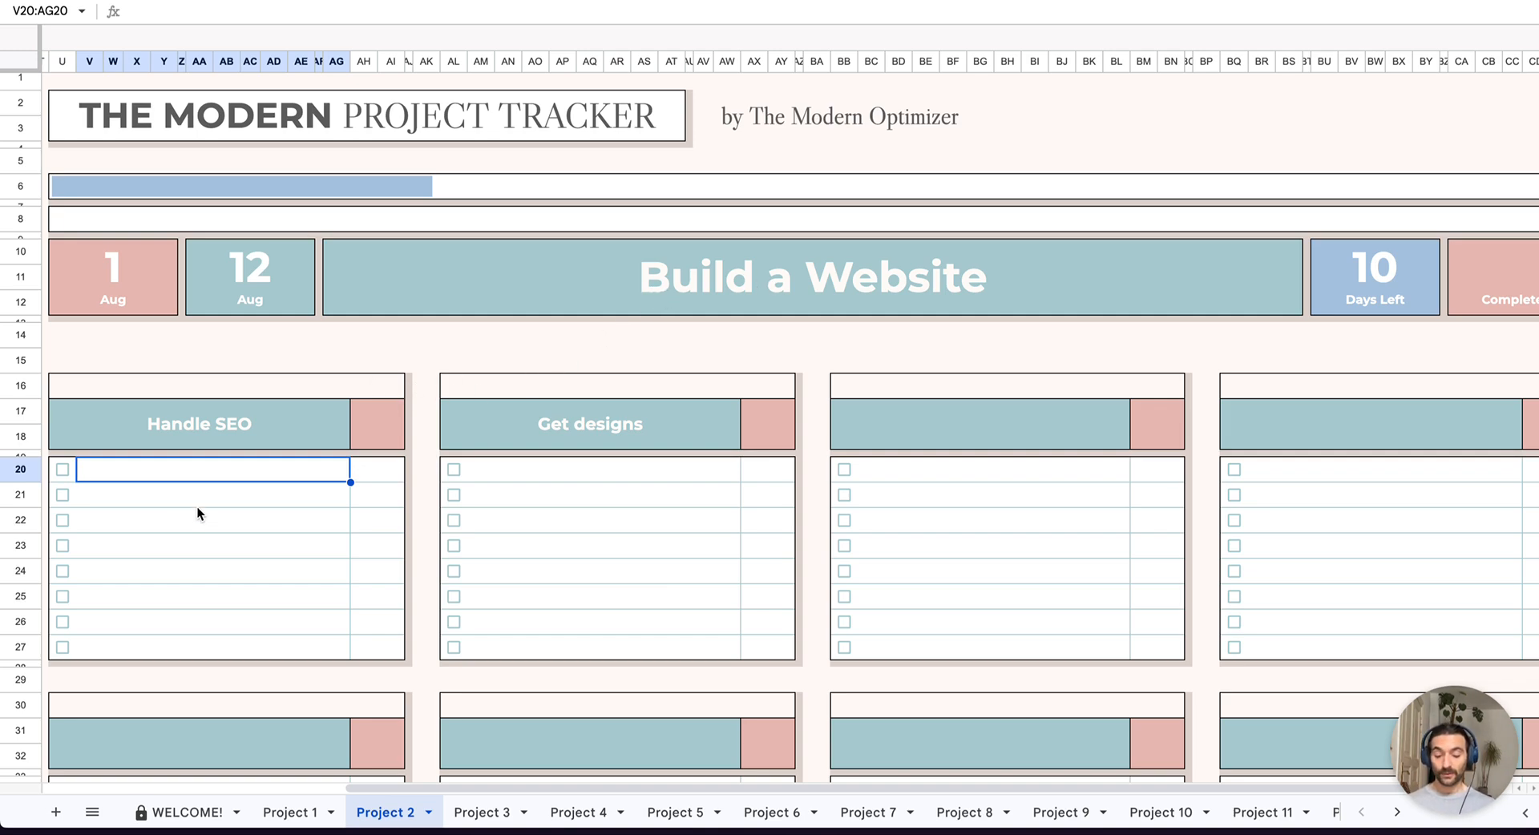
pyautogui.write('Choose keywords')
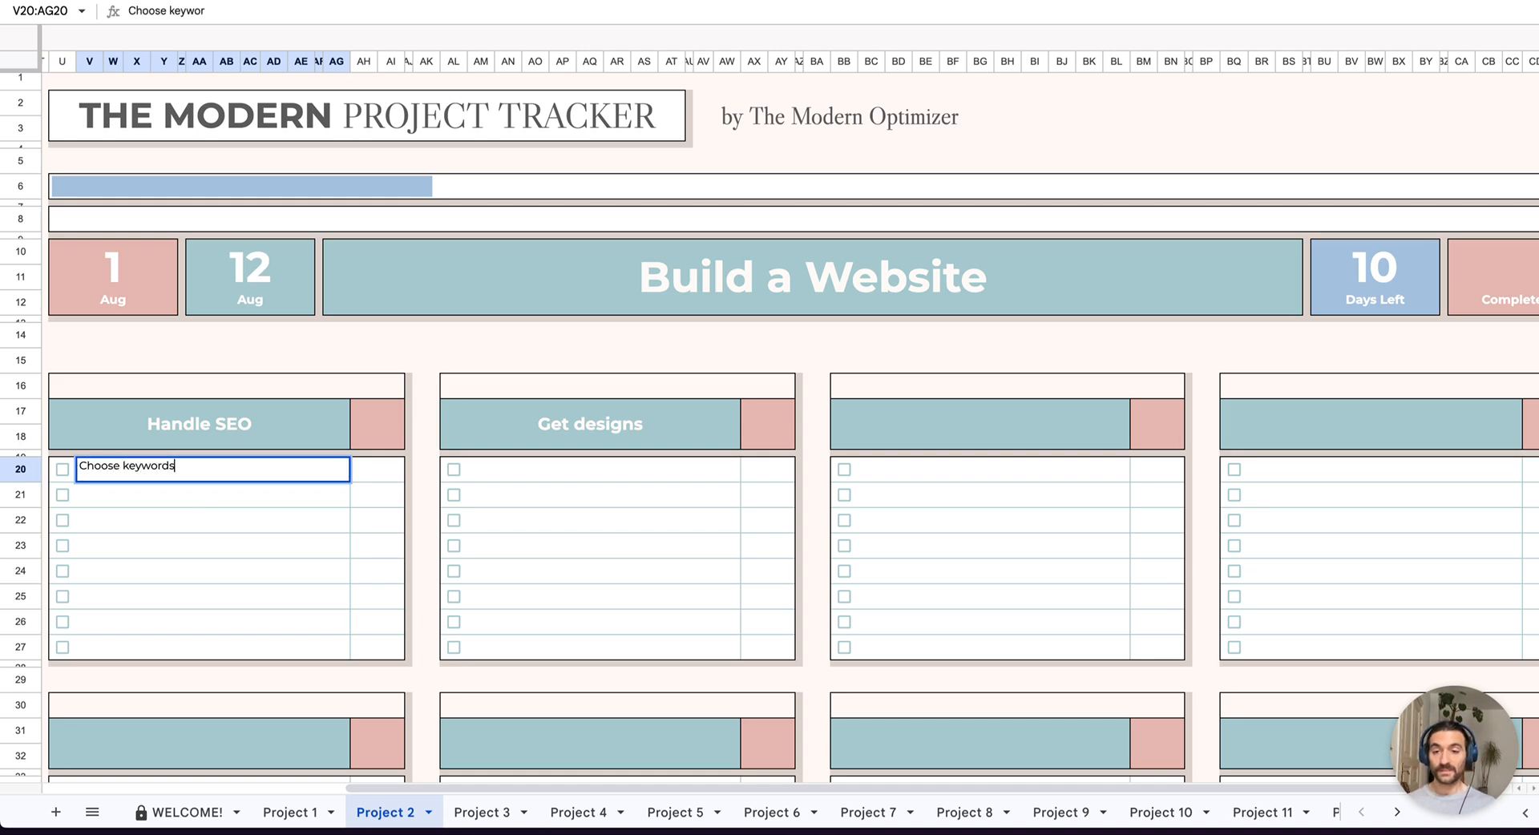
pyautogui.press('Return')
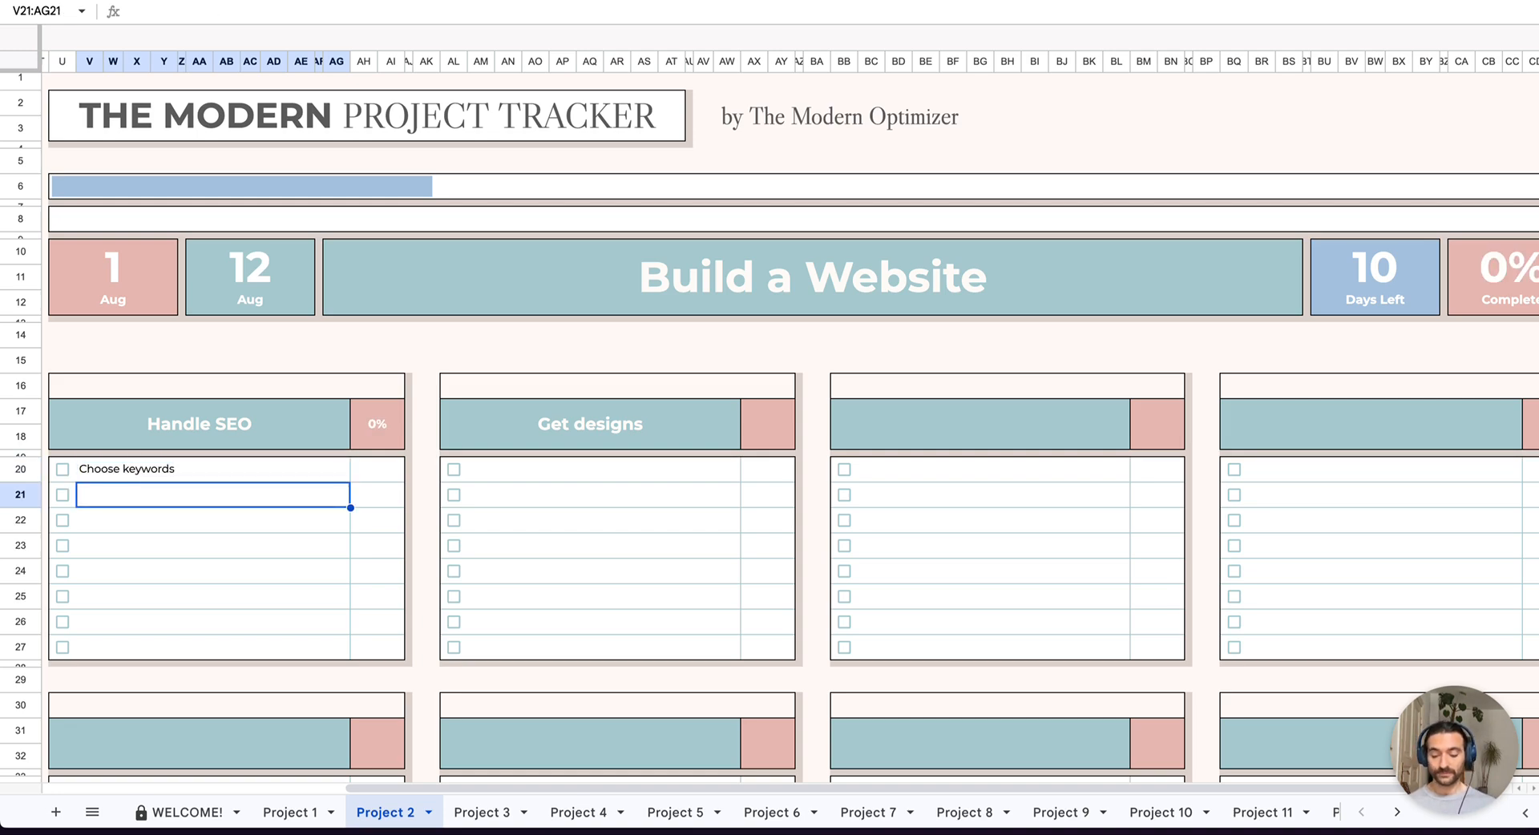
pyautogui.write('Taskl')
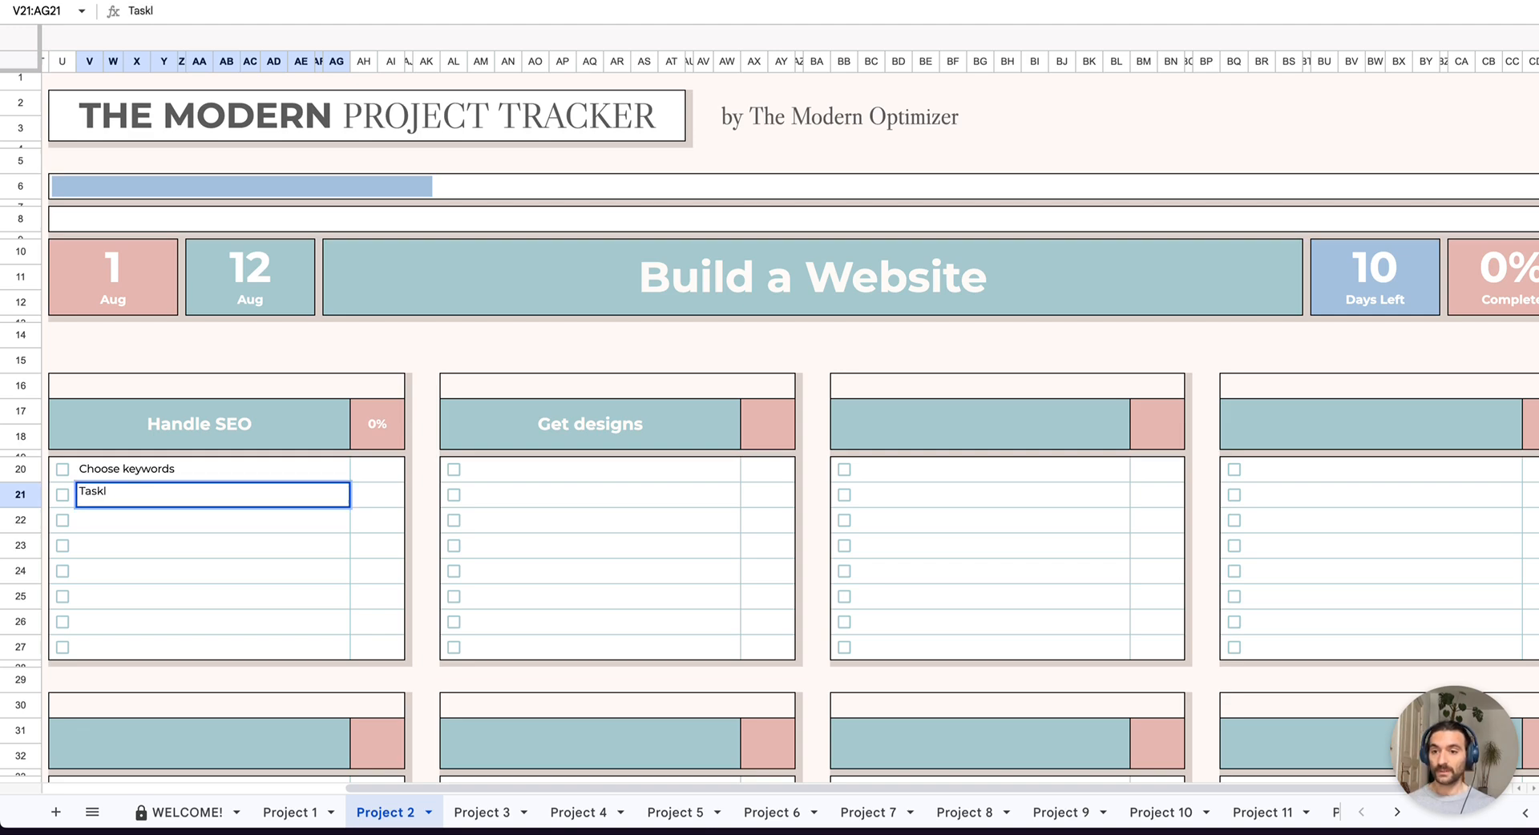
pyautogui.write(' 2')
pyautogui.press('Return')
pyautogui.write('Tas')
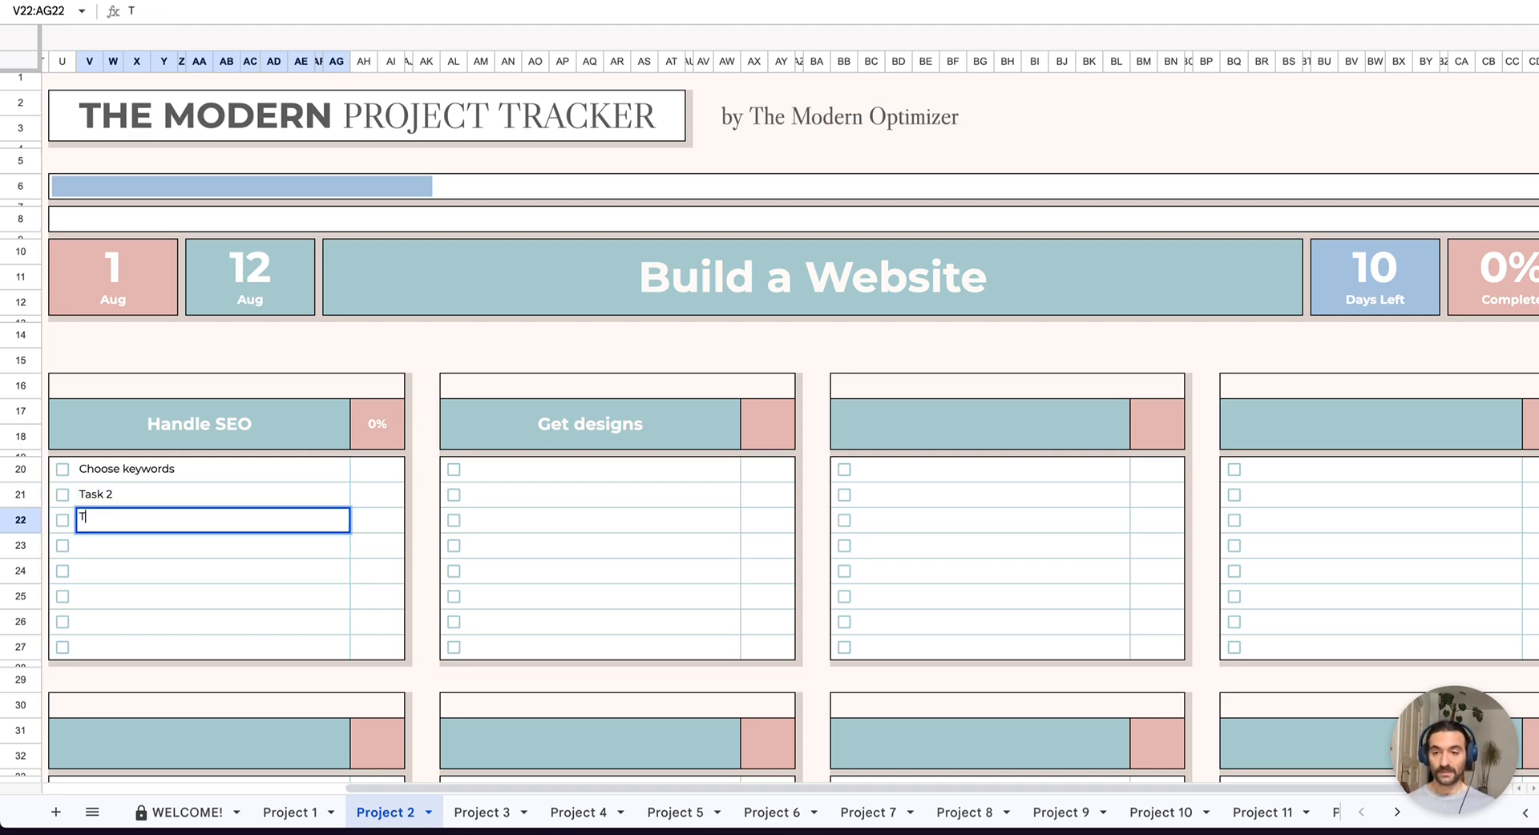
pyautogui.write('k 3')
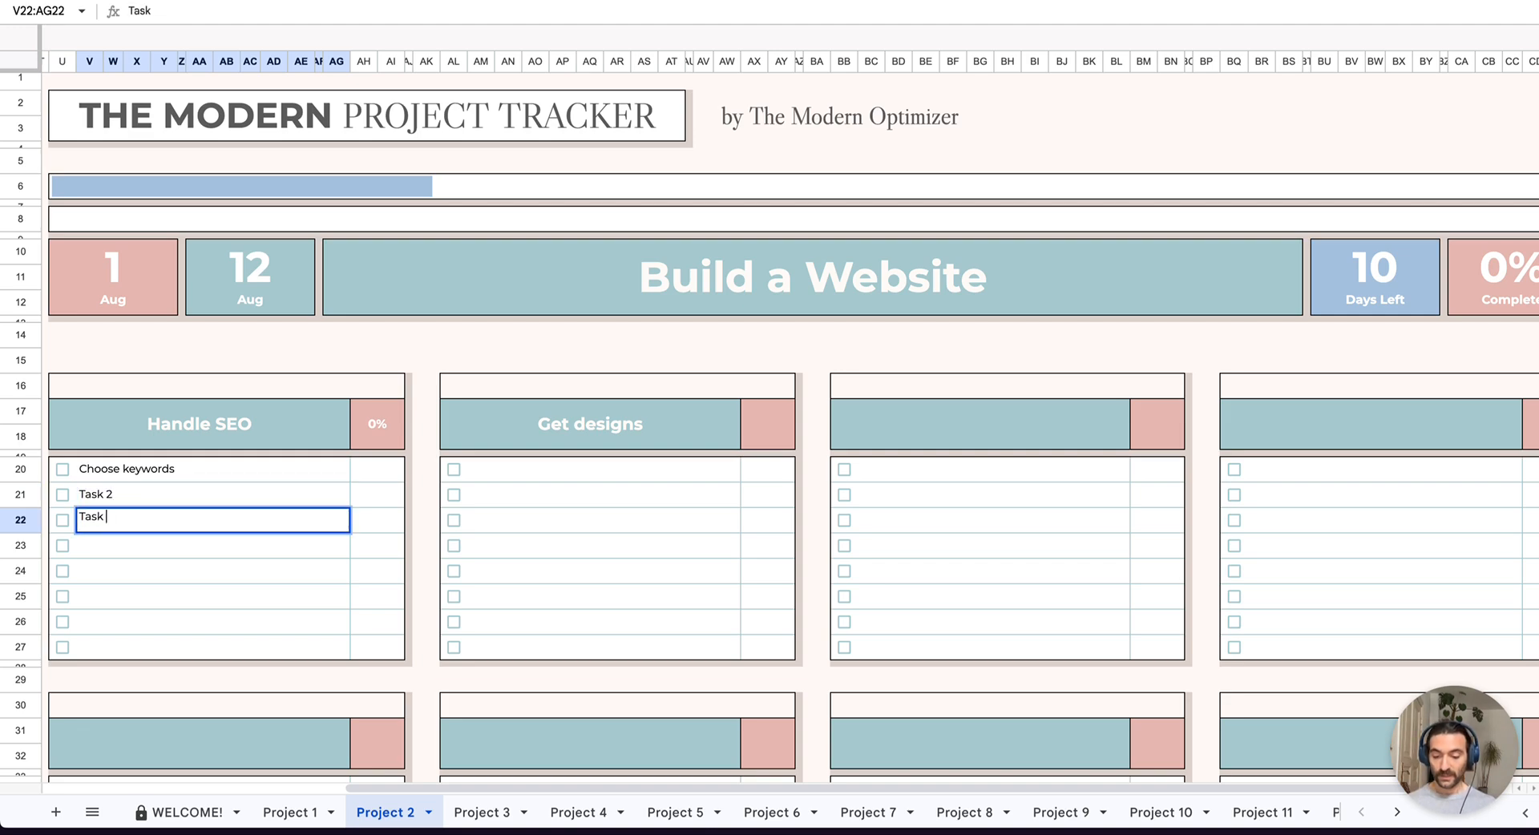
pyautogui.press('Return')
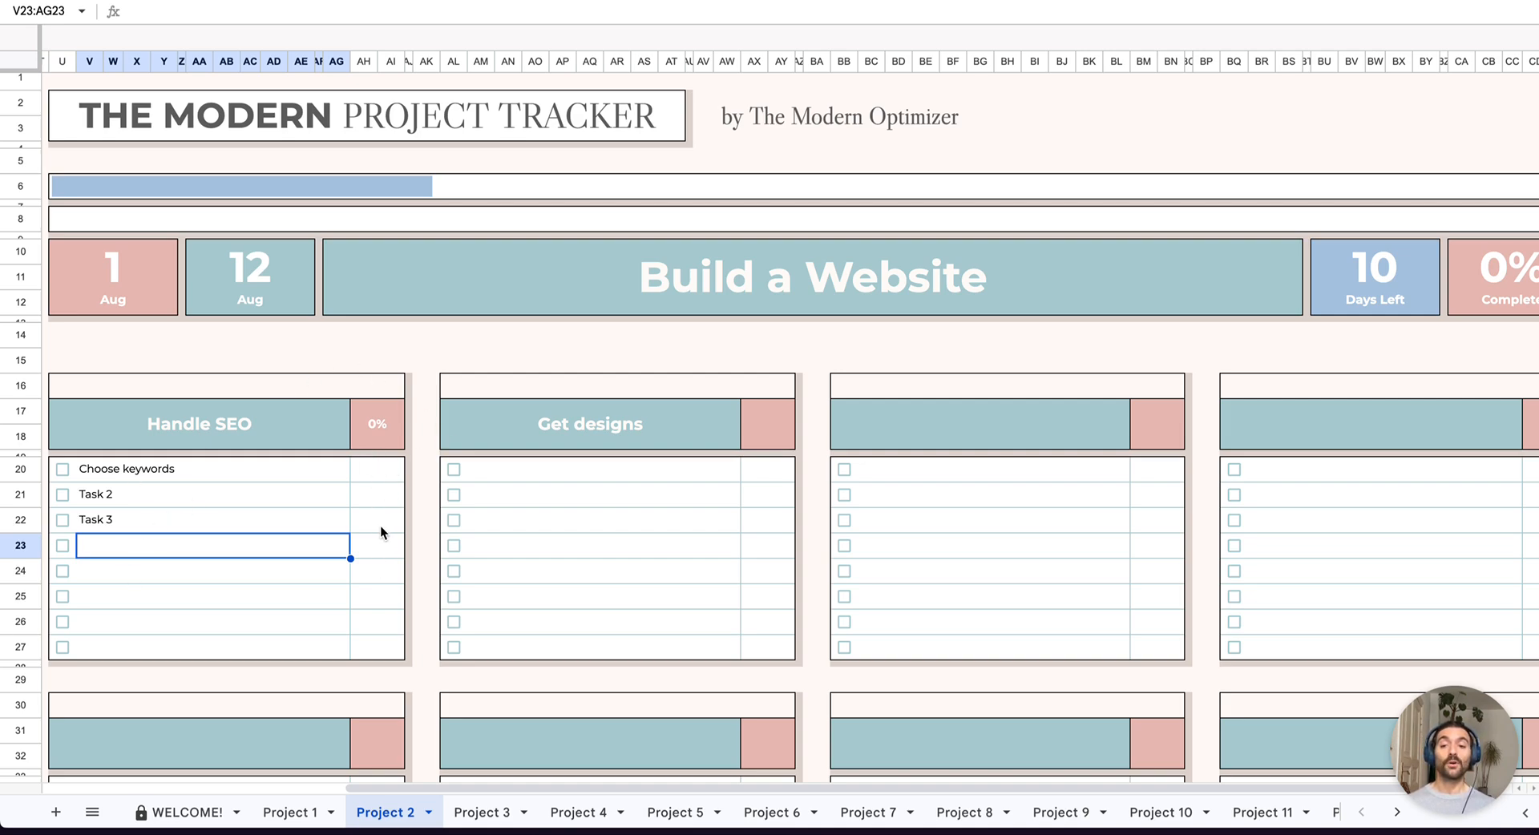
# - Enter the due dates Aug 4 for Choose keywords and Aug 10 for Task 2 in the Handle SEO card
pyautogui.click(380, 468)
pyautogui.write('Aug 4')
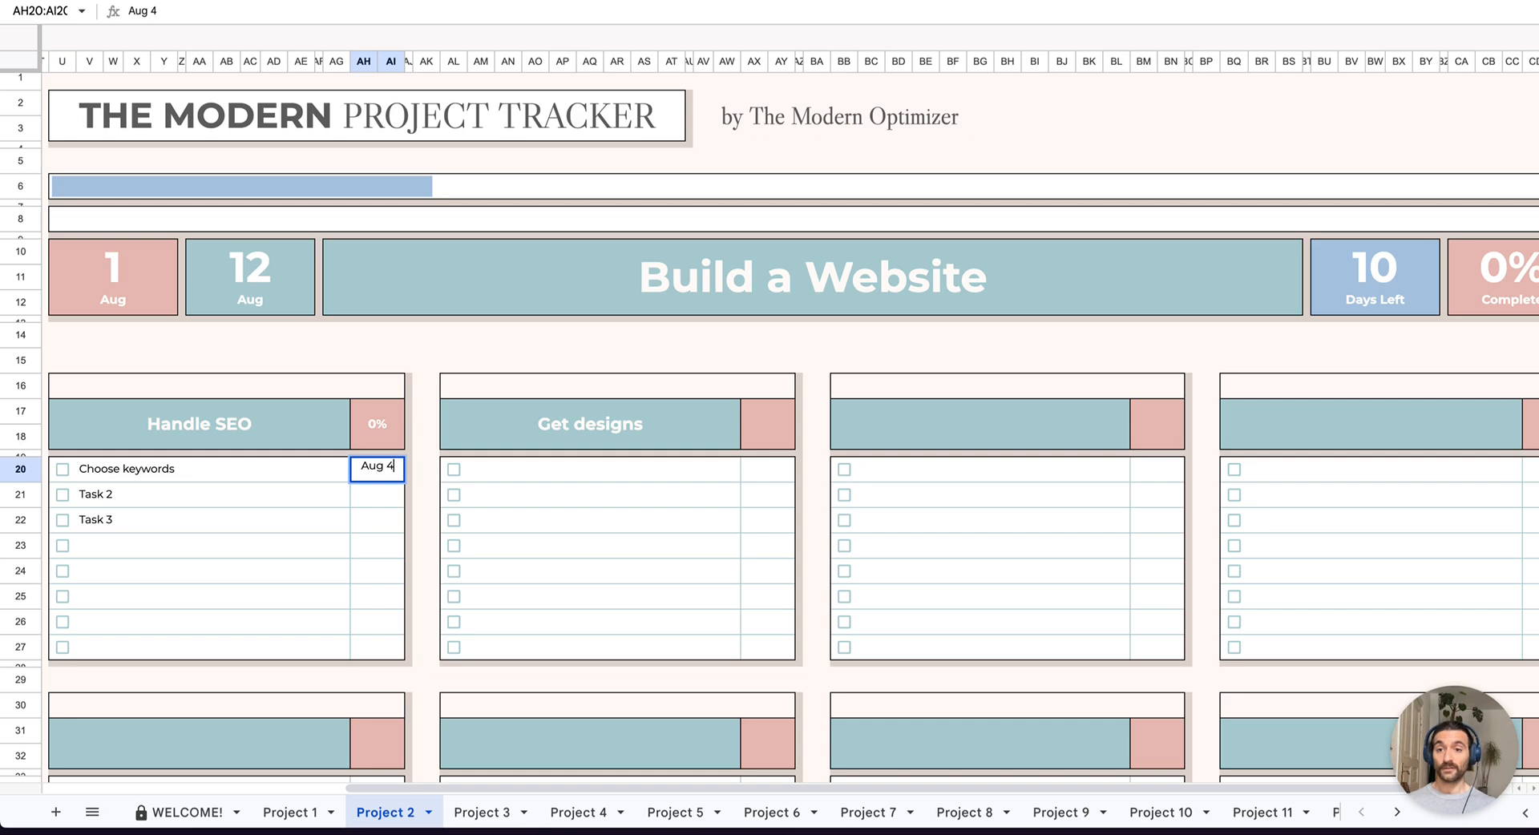
pyautogui.press('Return')
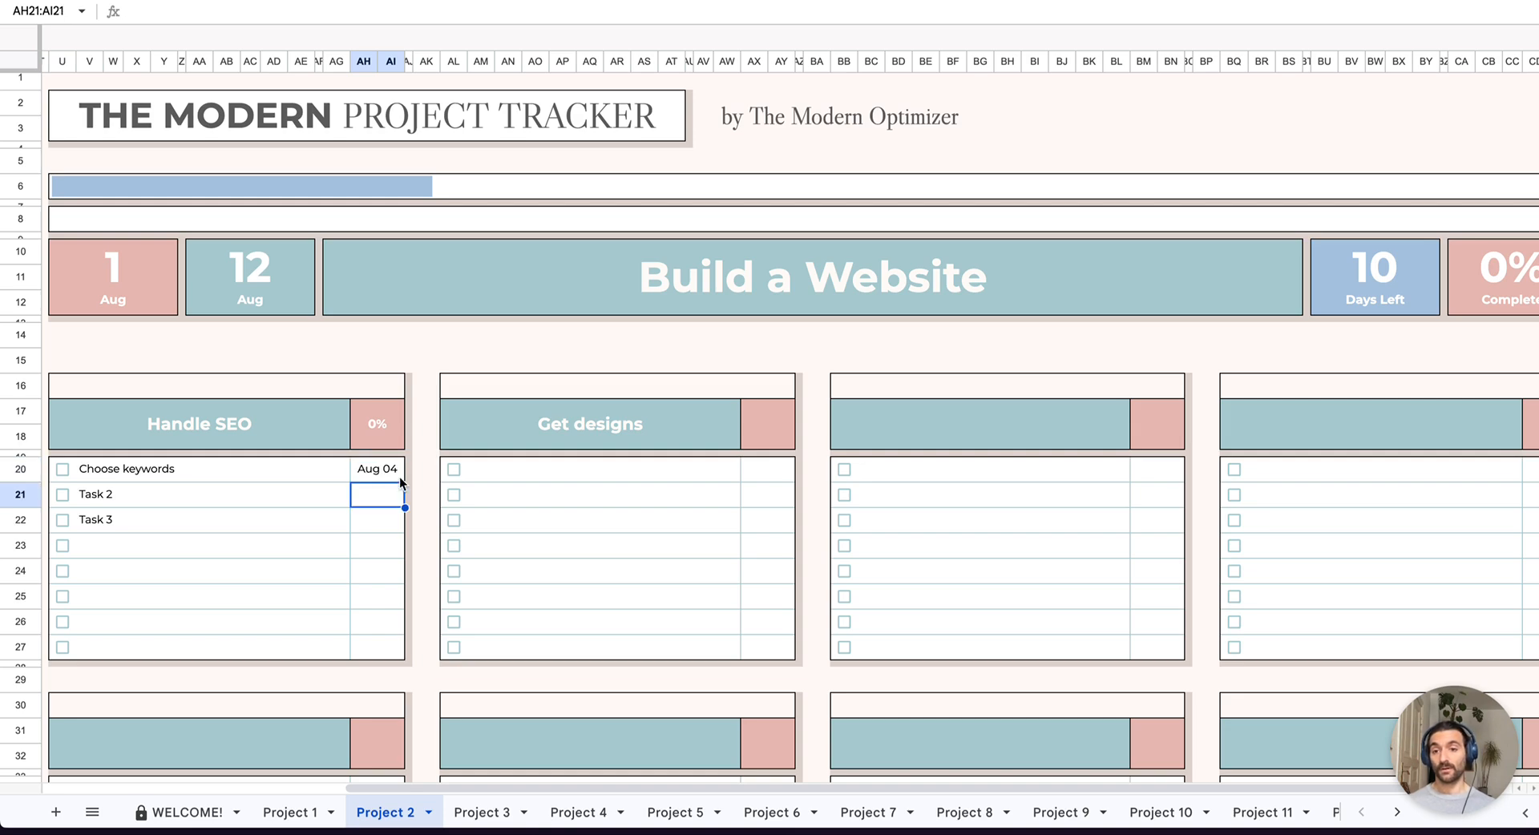
pyautogui.write('Aug 10')
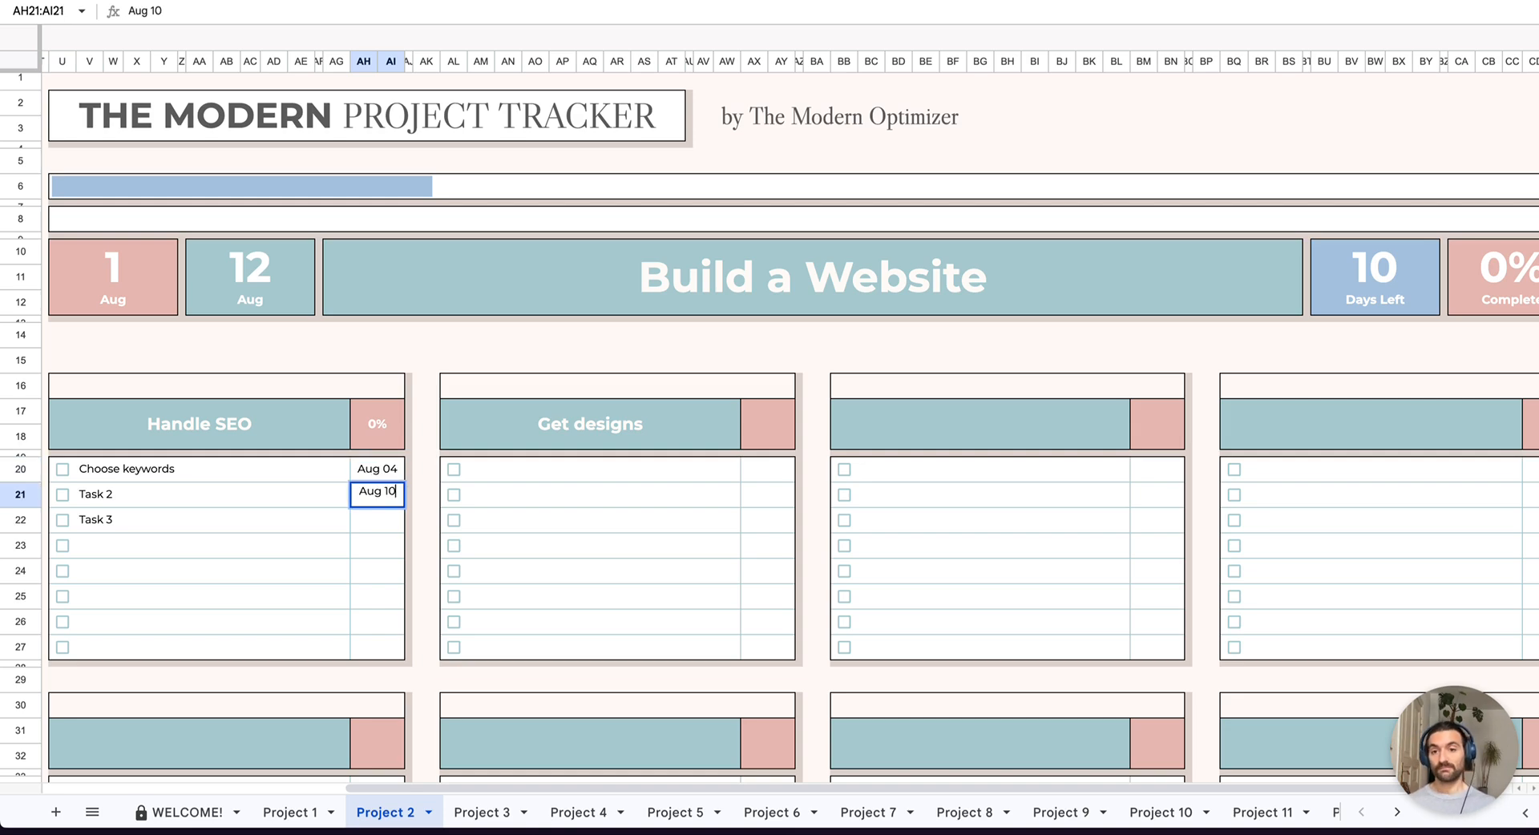
pyautogui.press('Return')
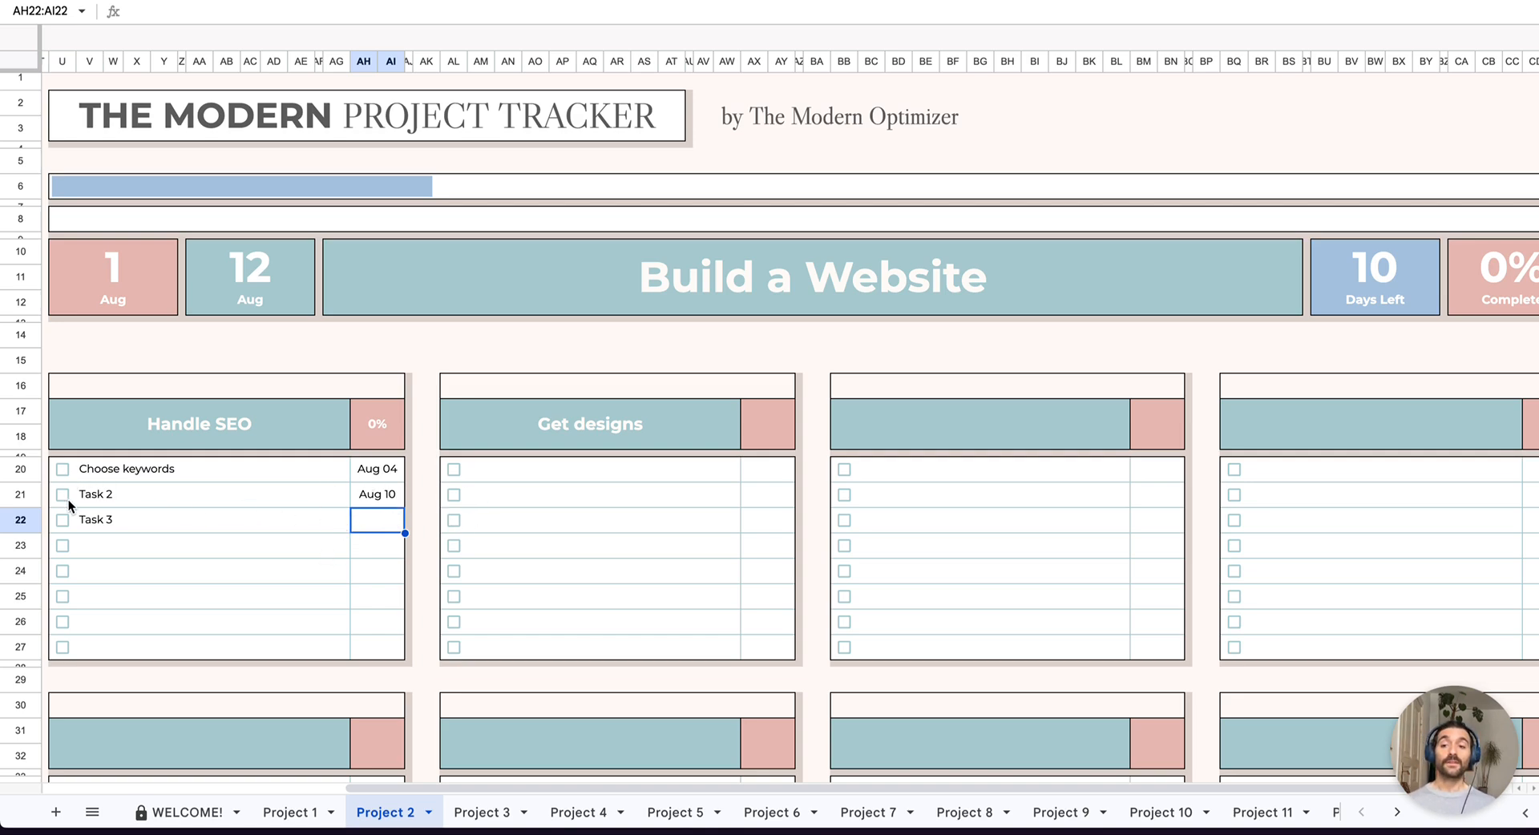
# - Mark Choose keywords, Task 2 and Task 3 as done and check the overall project progress bar
pyautogui.click(62, 470)
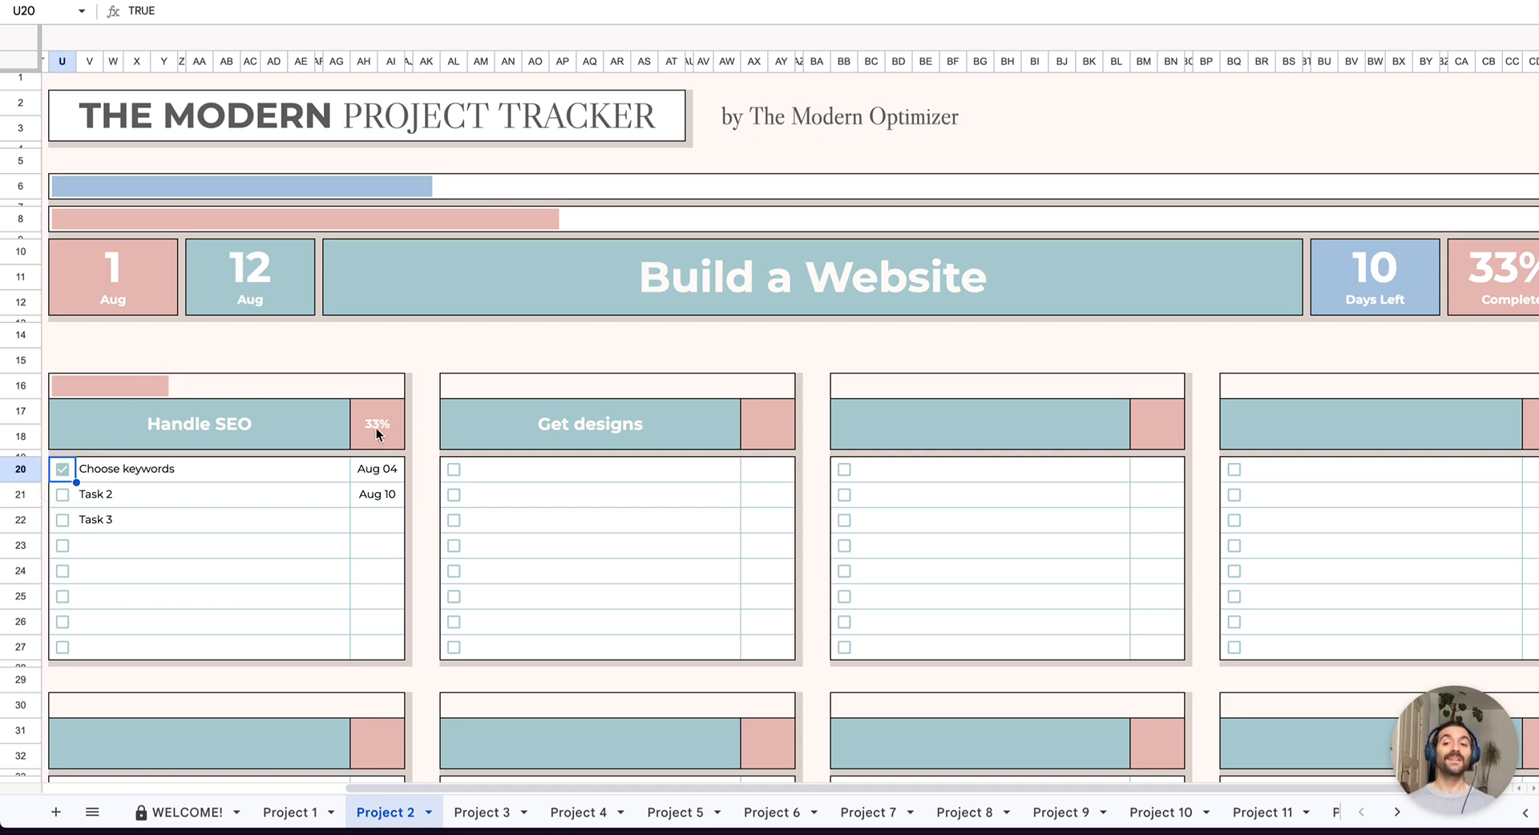
pyautogui.click(244, 427)
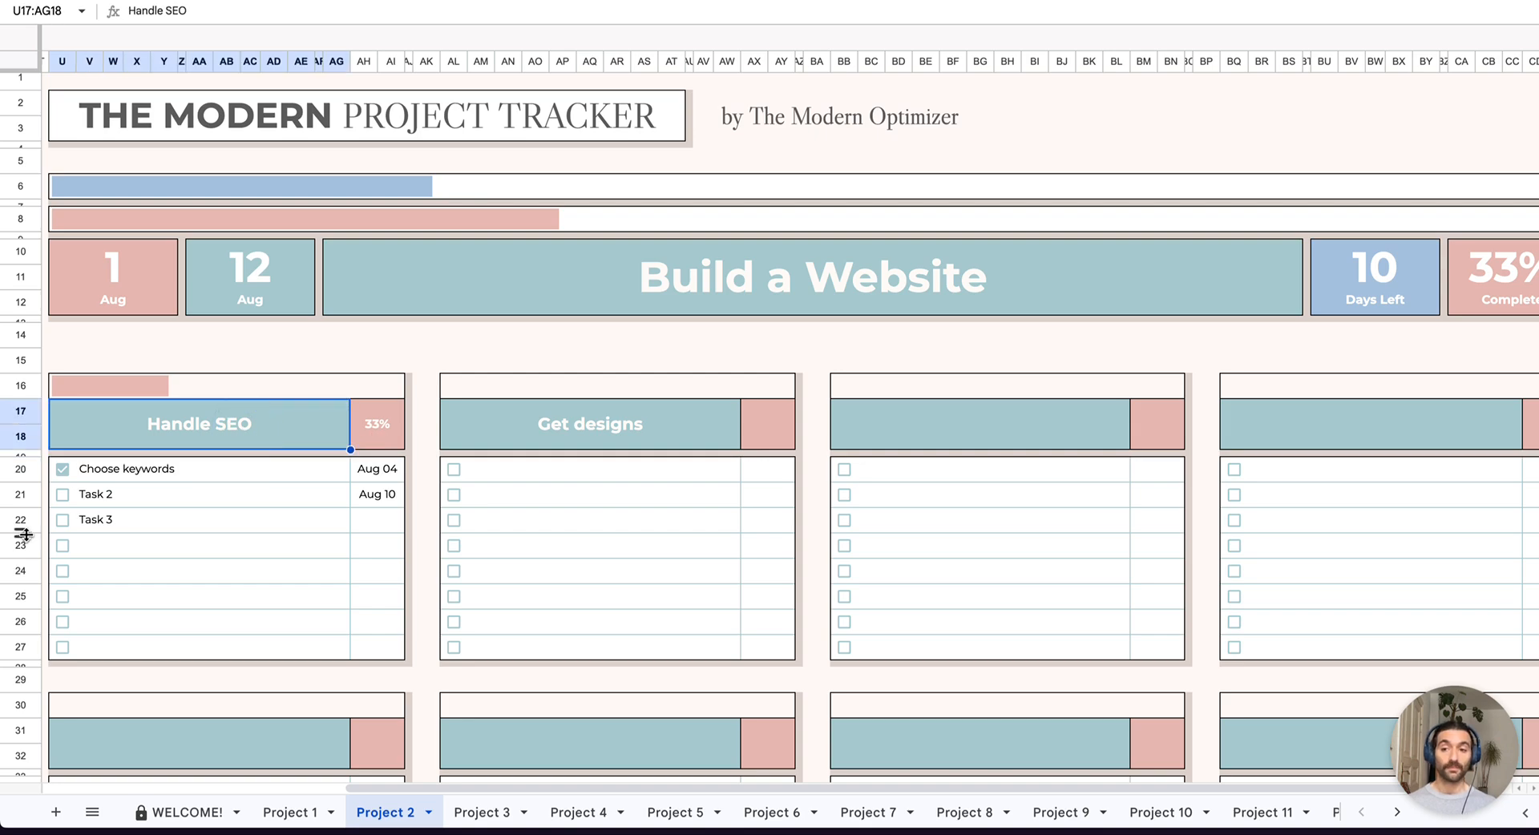
pyautogui.click(64, 497)
pyautogui.click(61, 521)
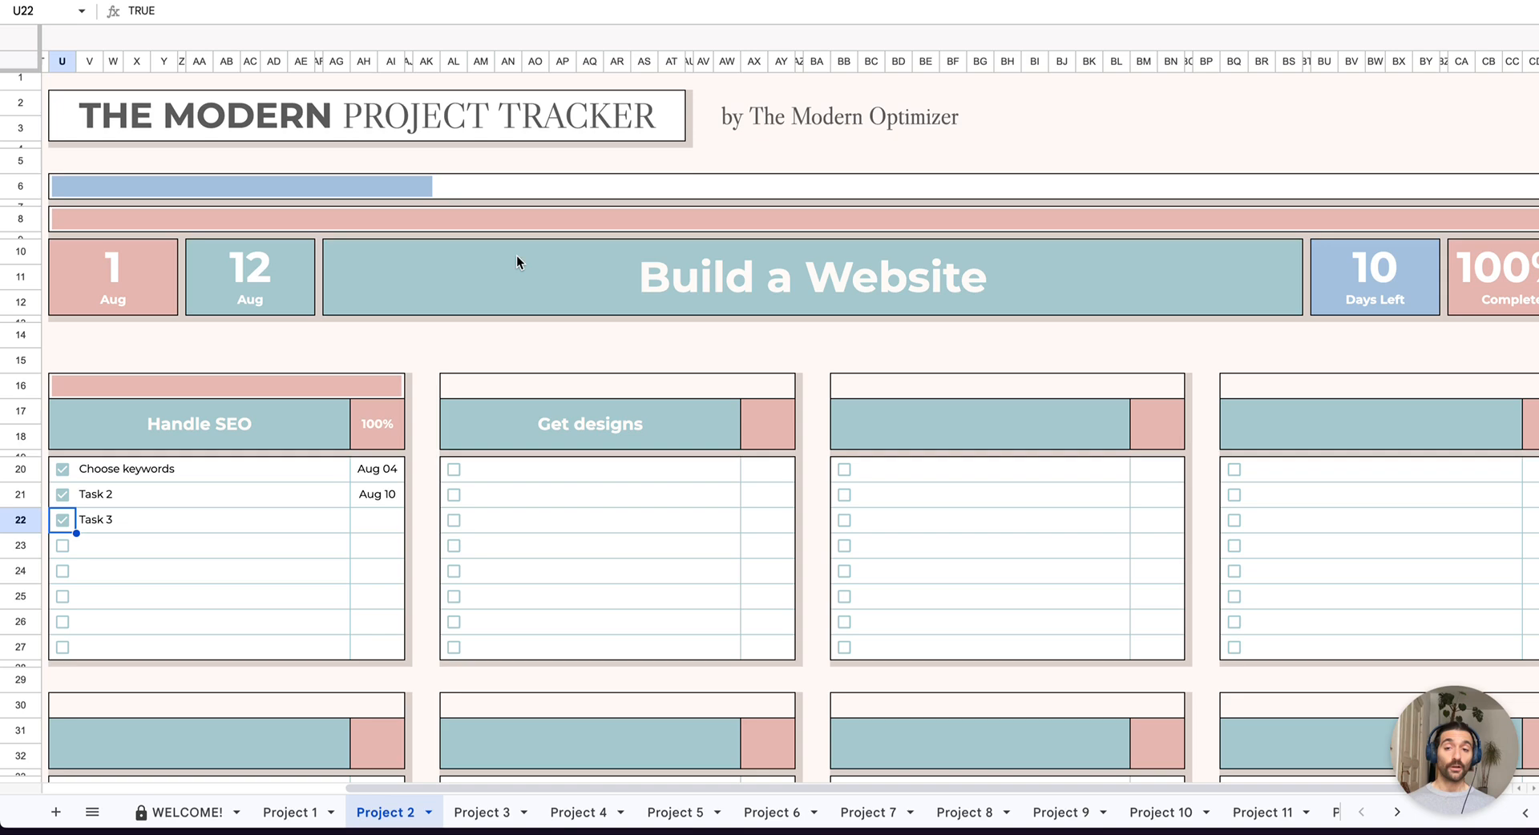
pyautogui.hscroll(2, 355, 242)
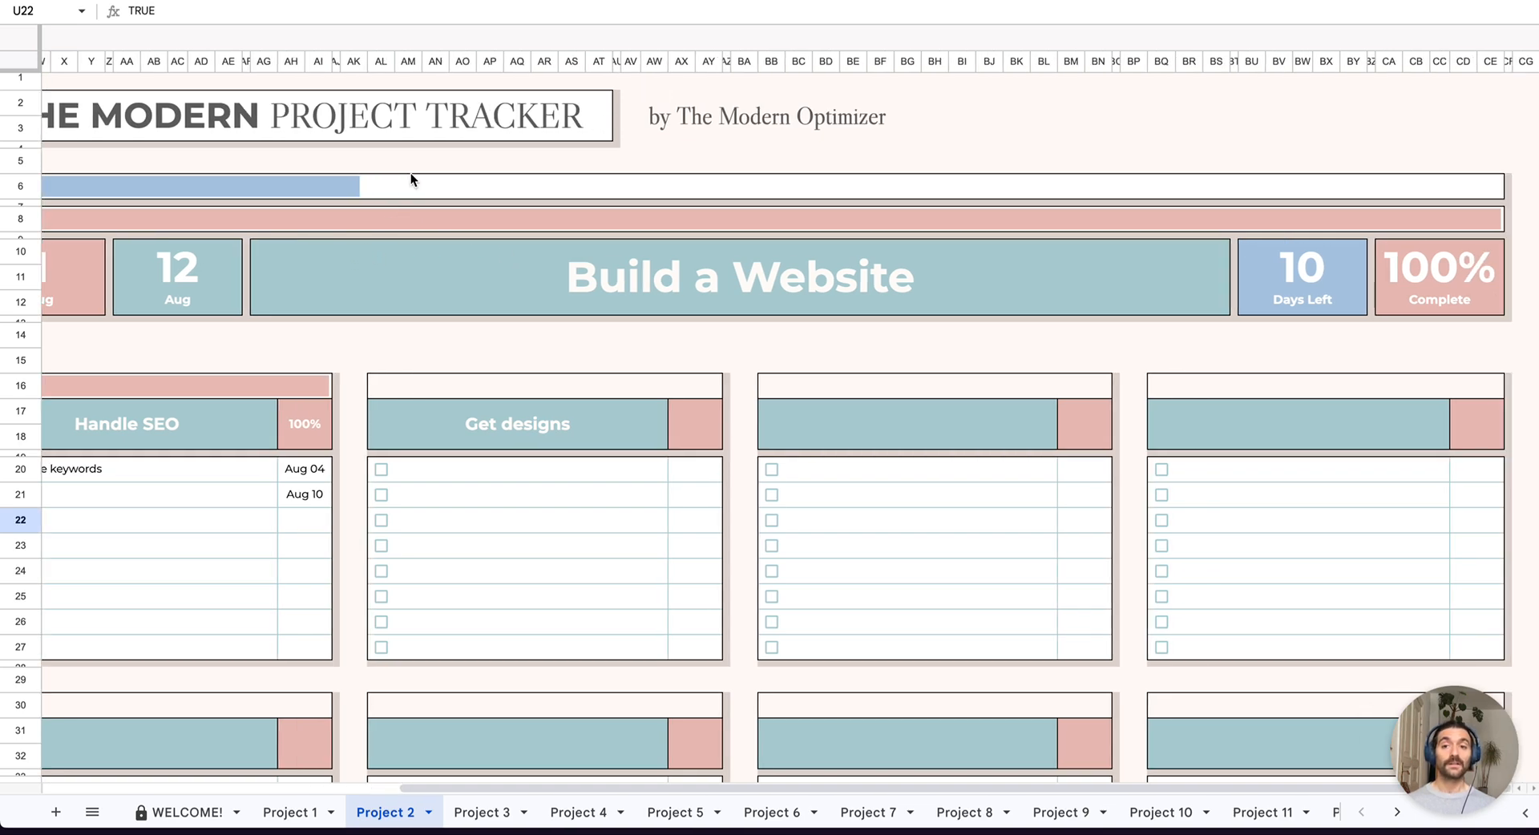
pyautogui.click(417, 219)
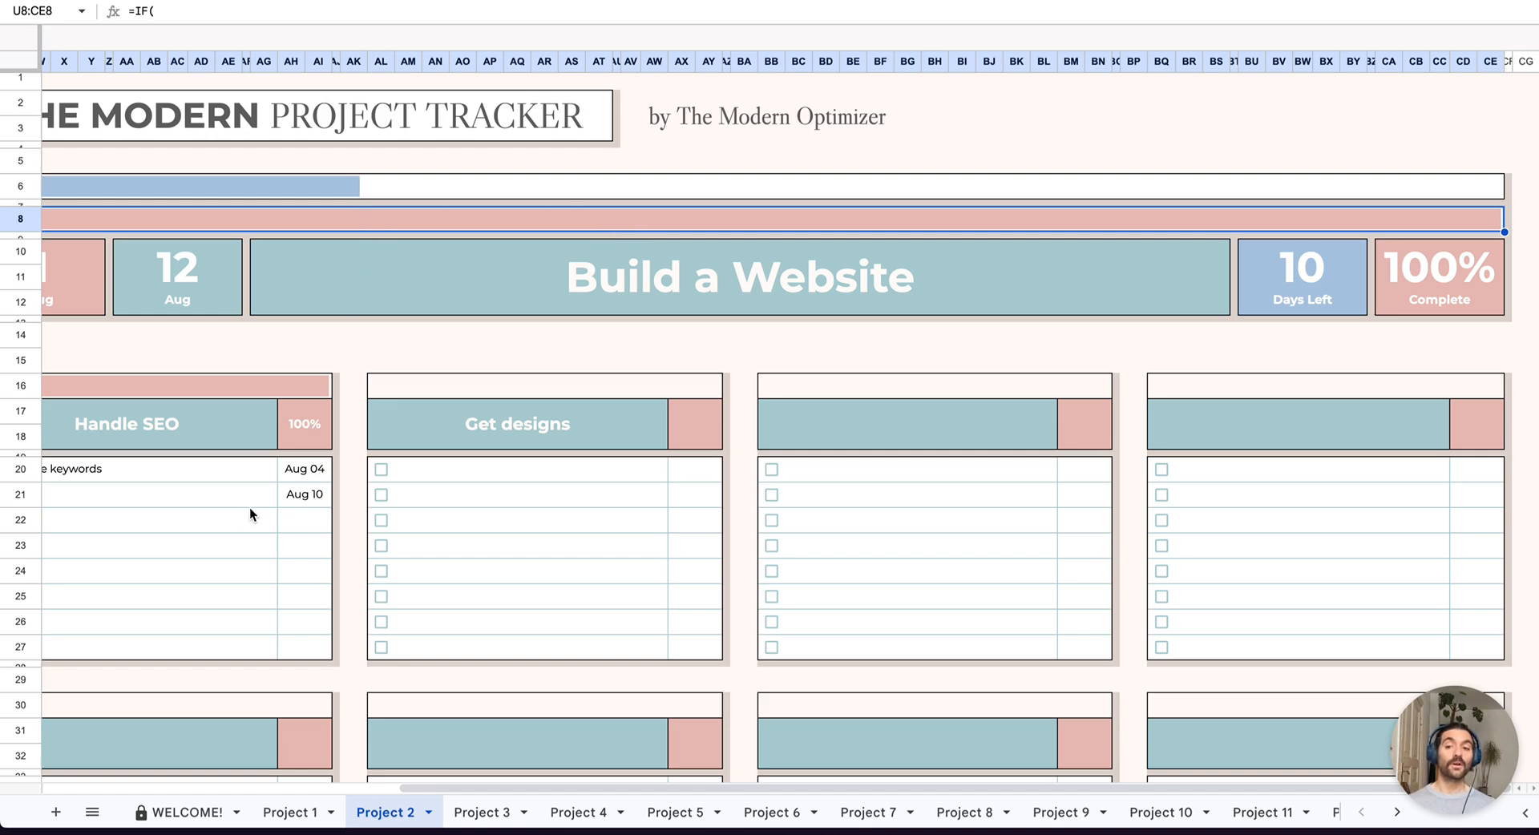
# - Mark Task 3 and Task 2 as not done in the Handle SEO card
pyautogui.hscroll(-10, 449, 545)
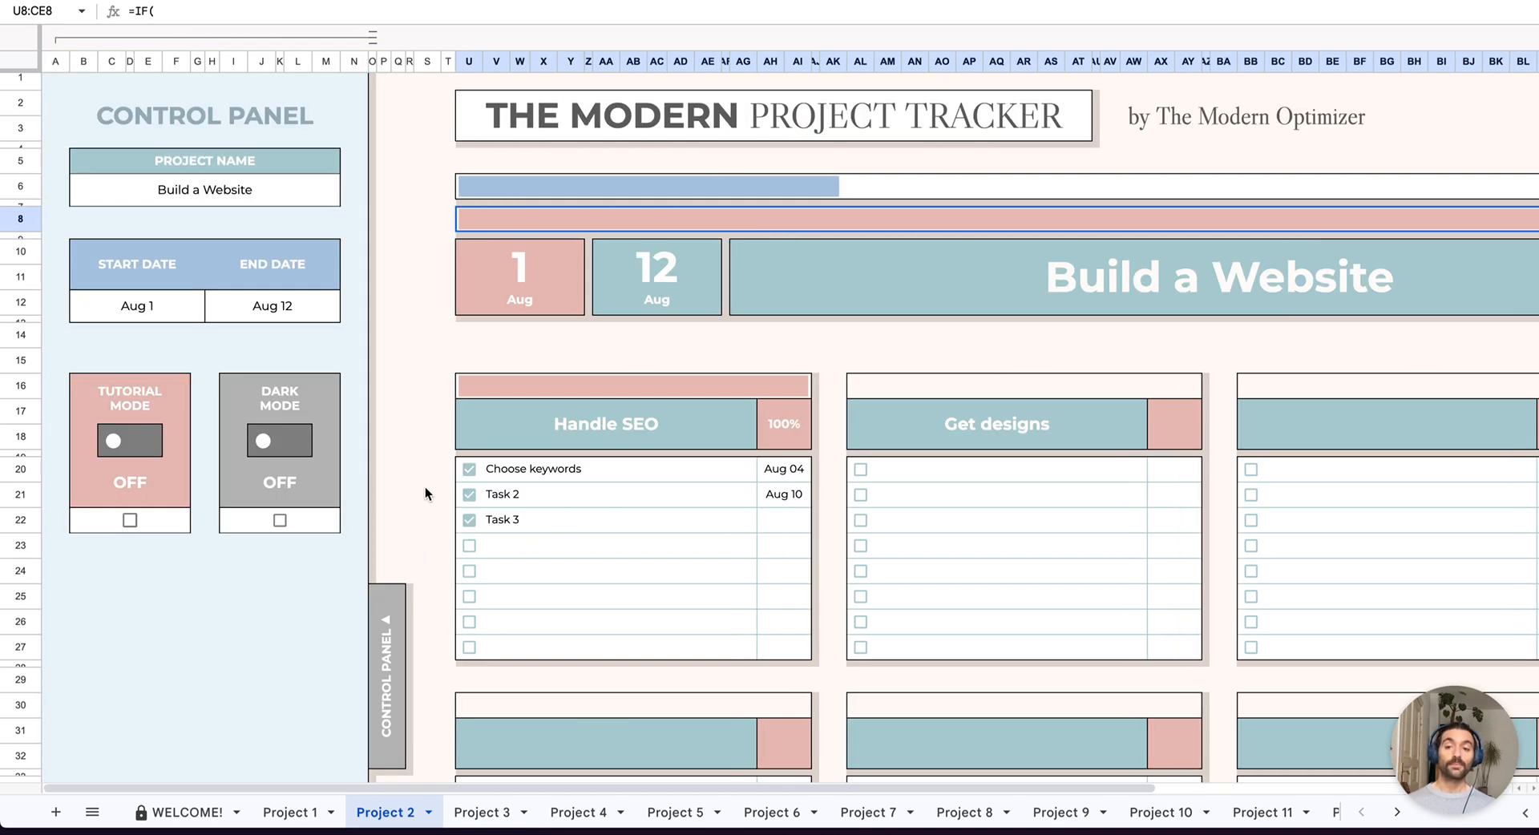
pyautogui.click(469, 519)
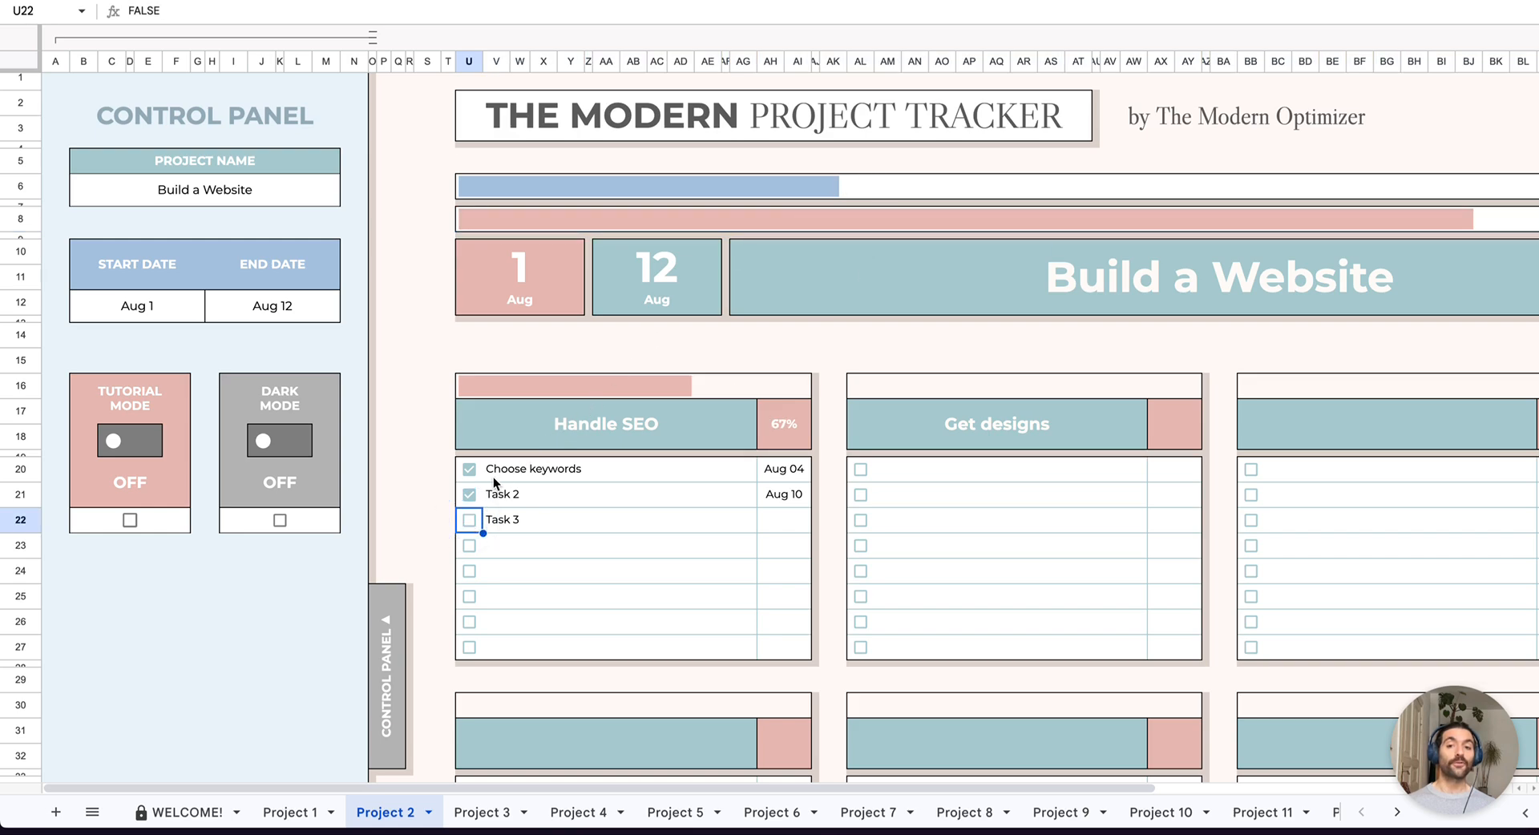
pyautogui.click(469, 494)
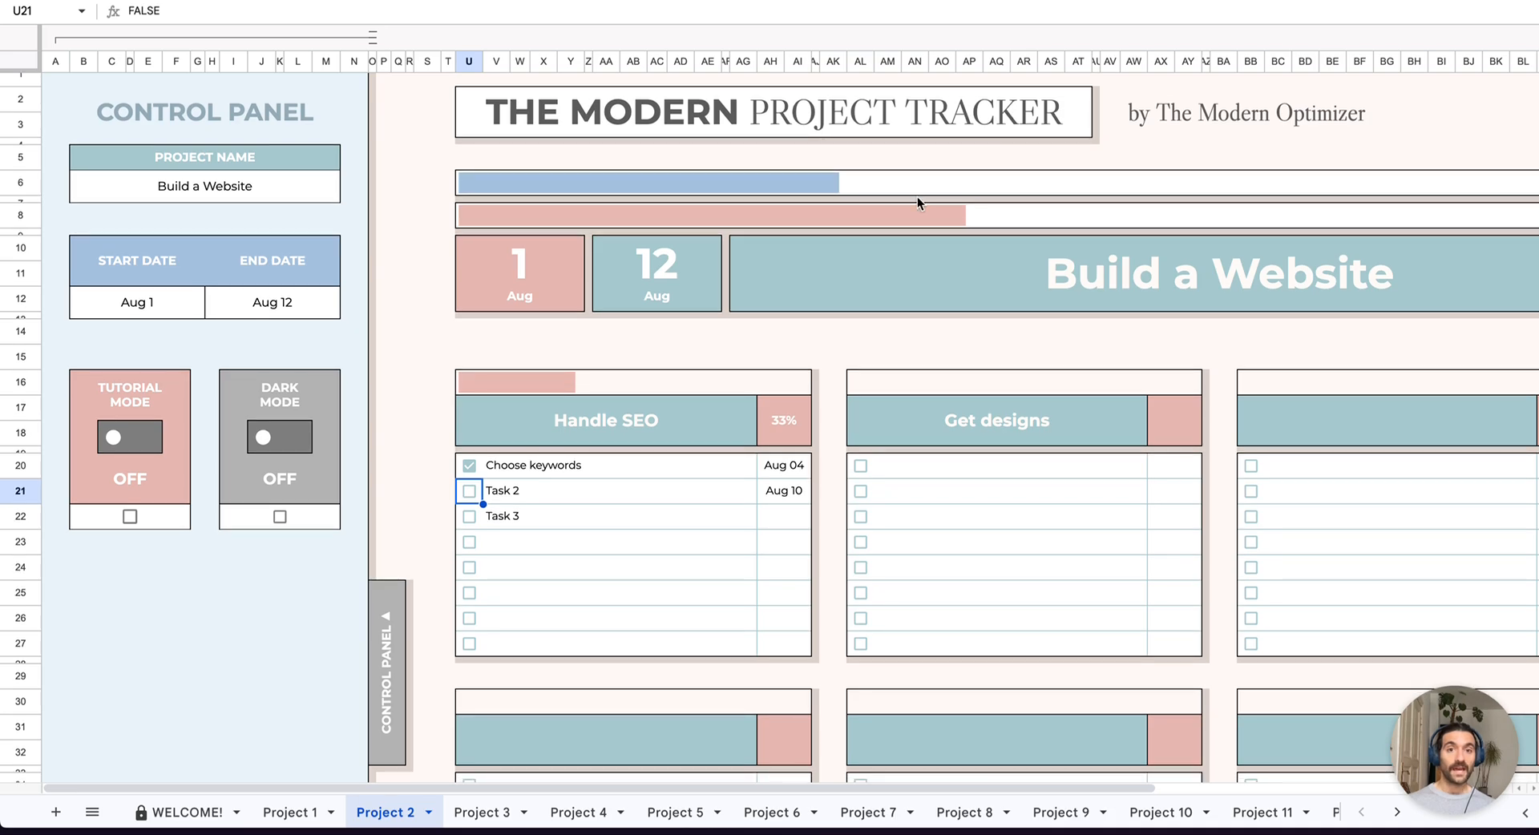
# - Add the tasks "Reach out to designer", "Get V01 and give notes", "Get V02" and "Send to boss" to the Get designs card
pyautogui.hscroll(1, 1104, 237)
pyautogui.hscroll(4, 1104, 238)
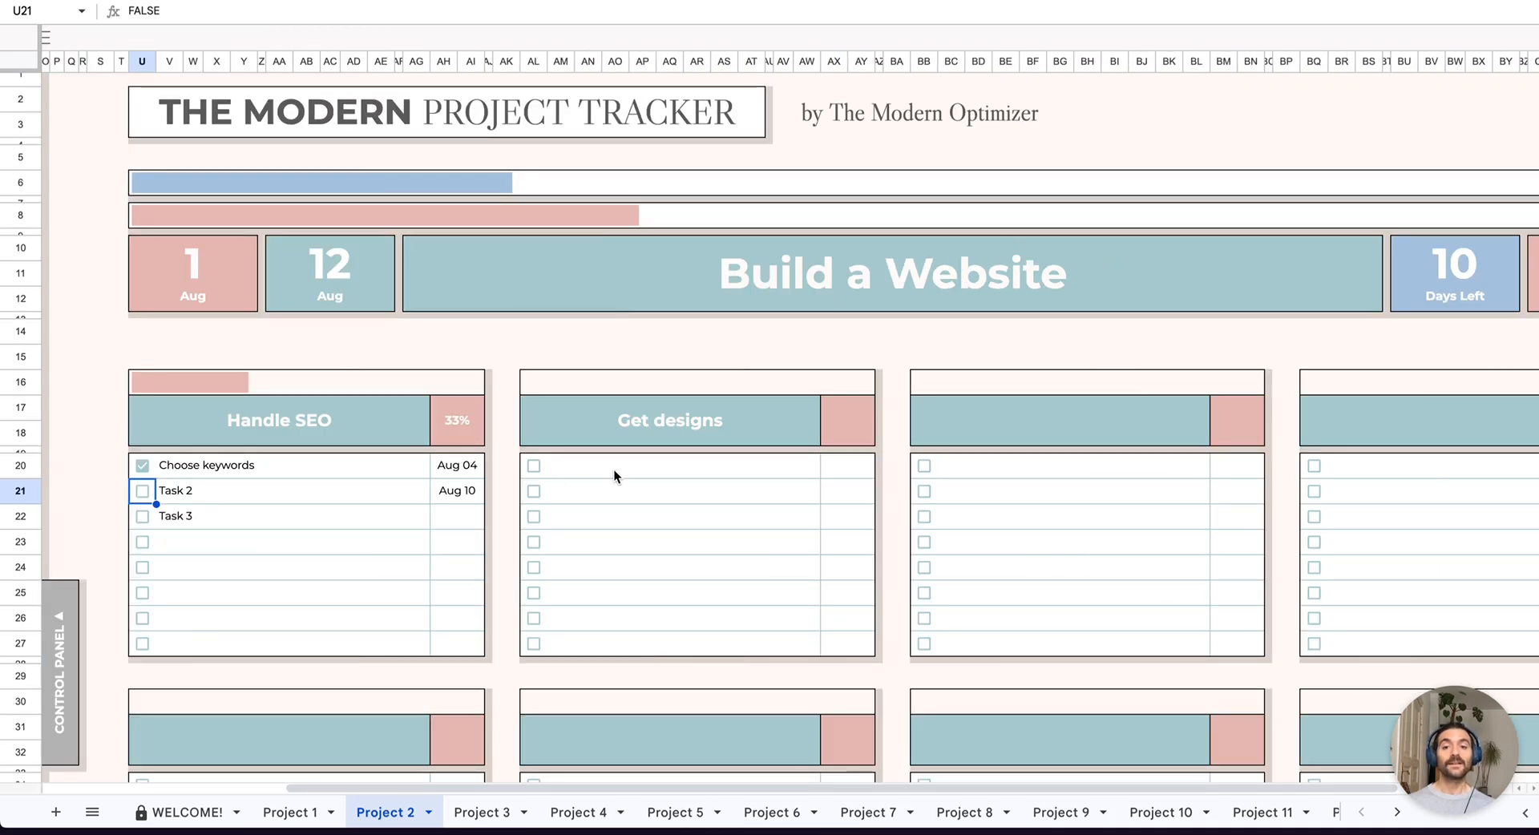
pyautogui.click(642, 473)
pyautogui.write('Reach out to designer')
pyautogui.press('Return')
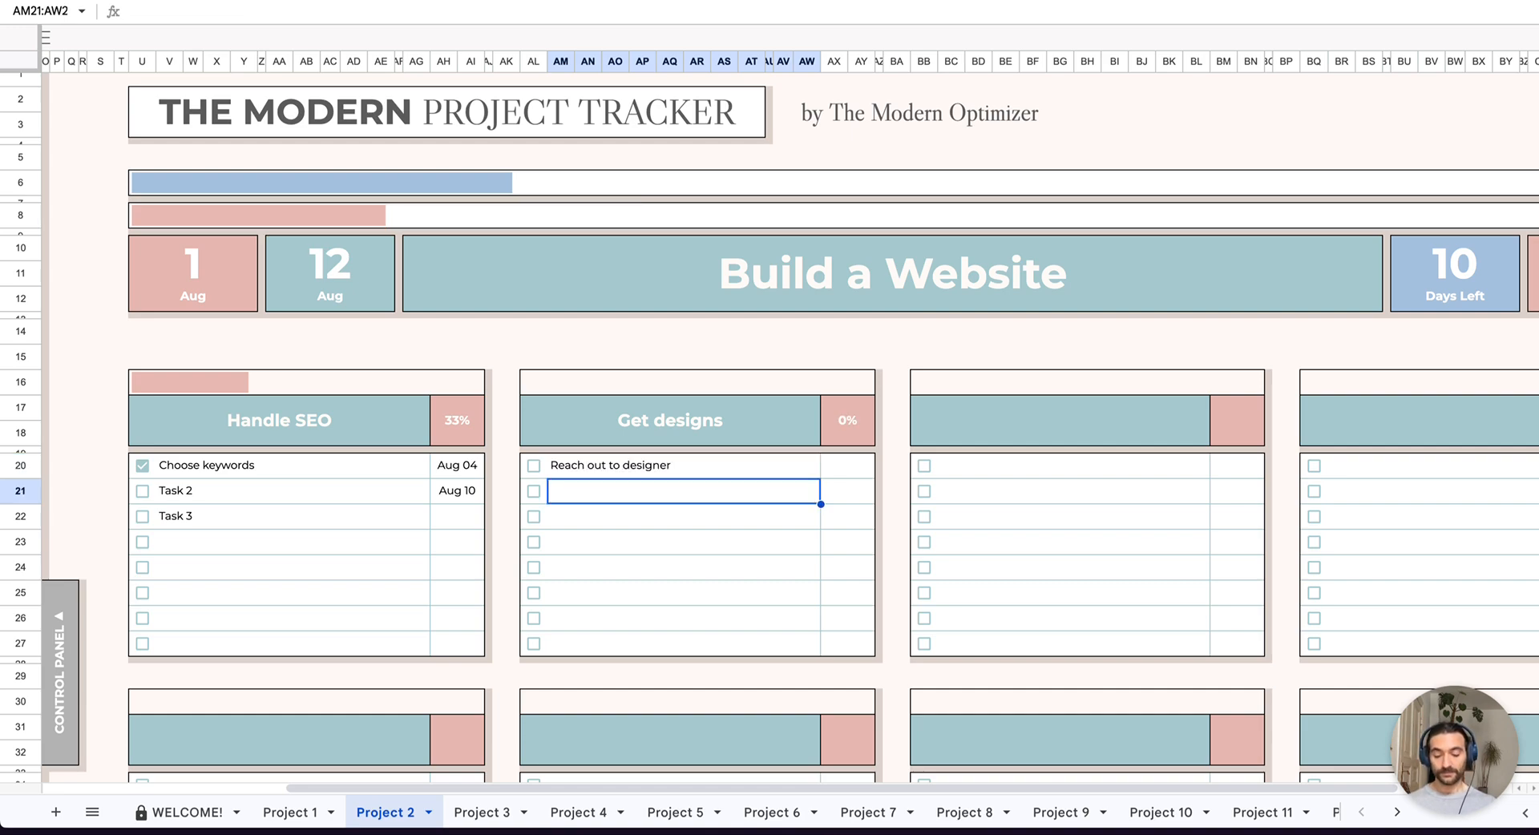
pyautogui.write('Get V01')
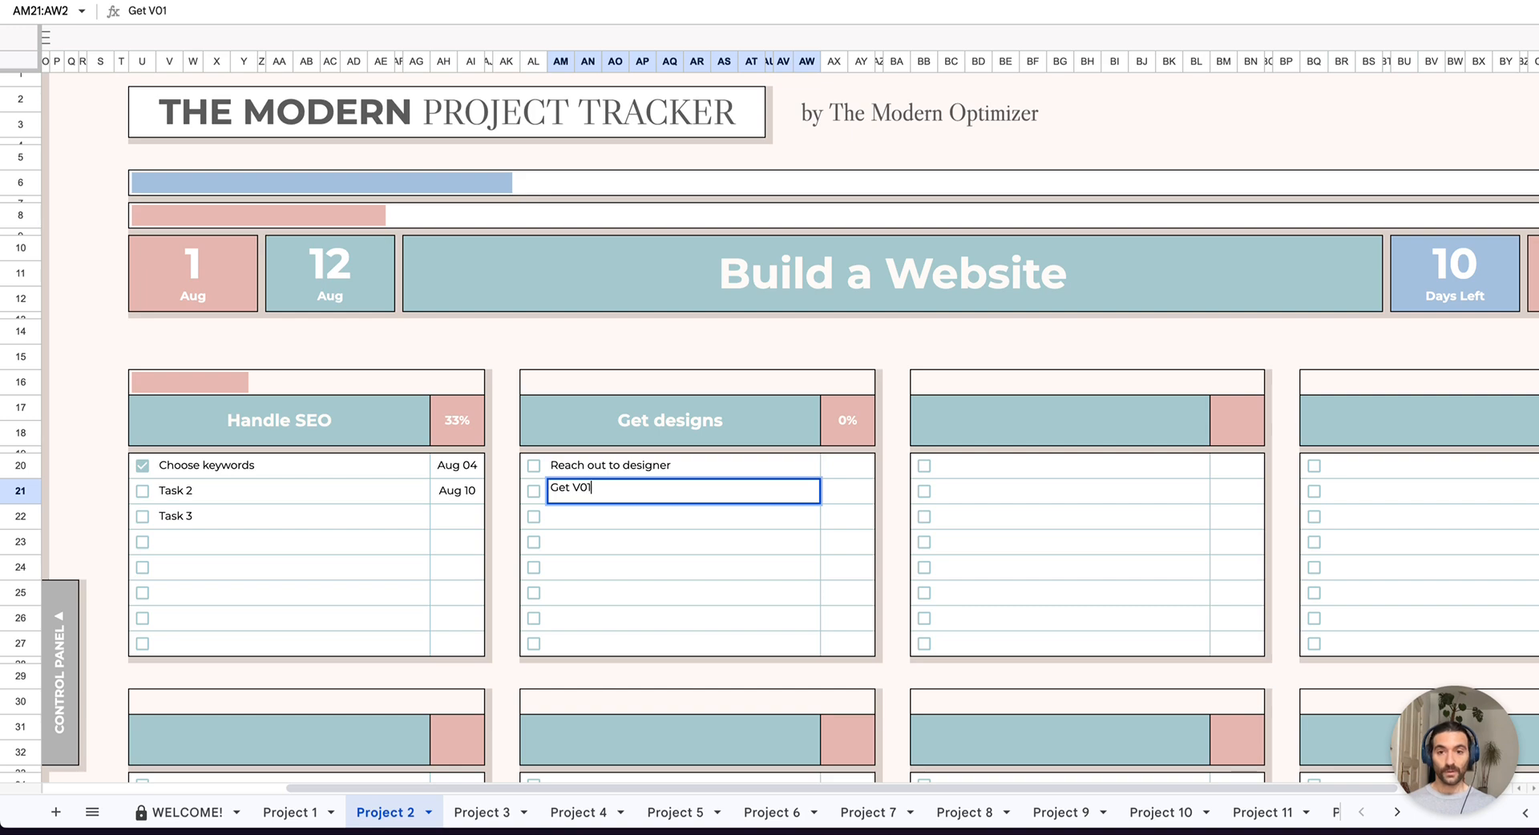
pyautogui.write(' and give notes')
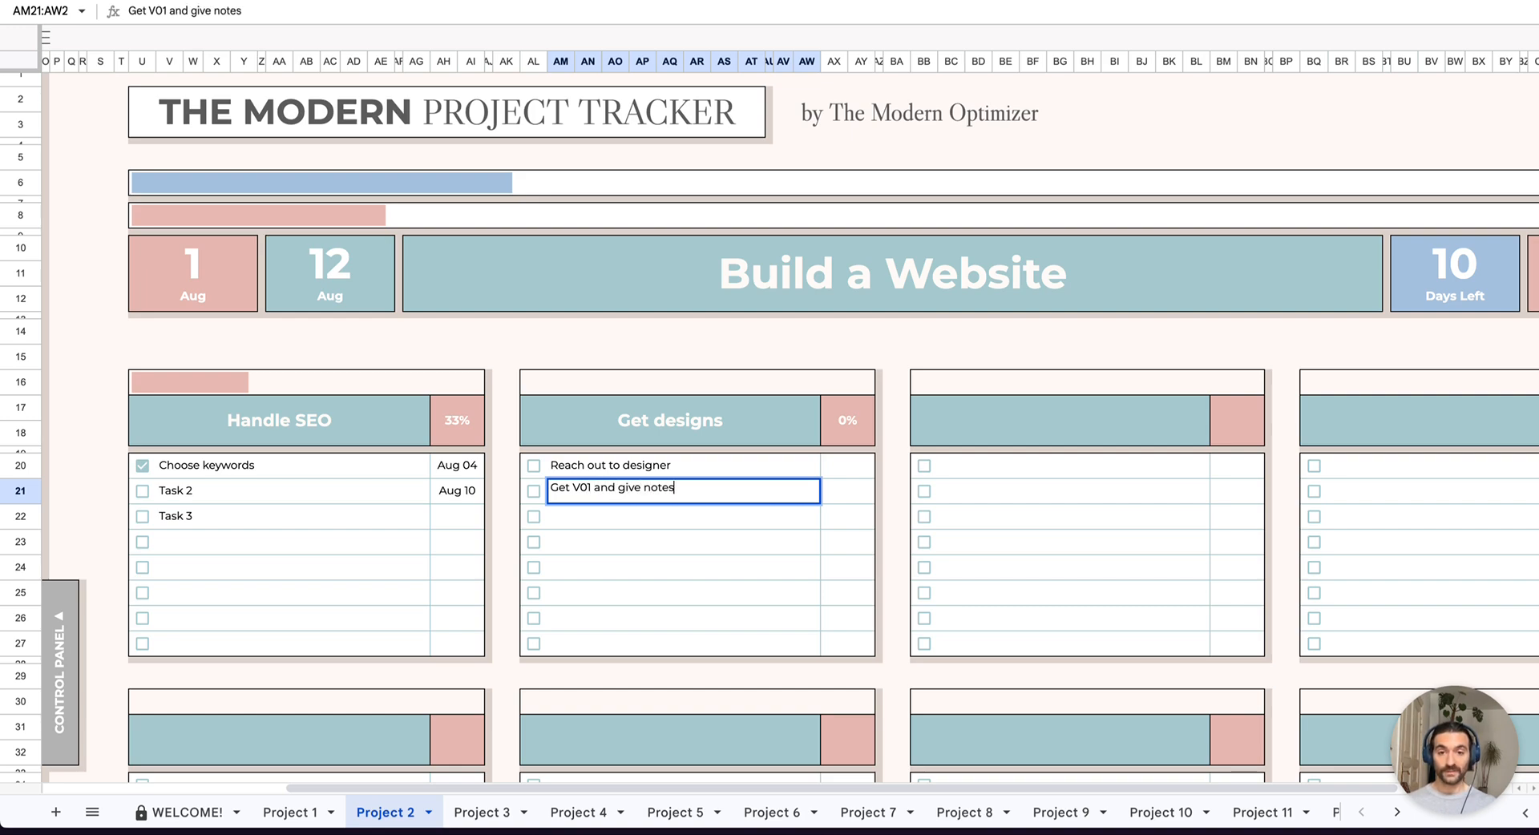
pyautogui.press('Return')
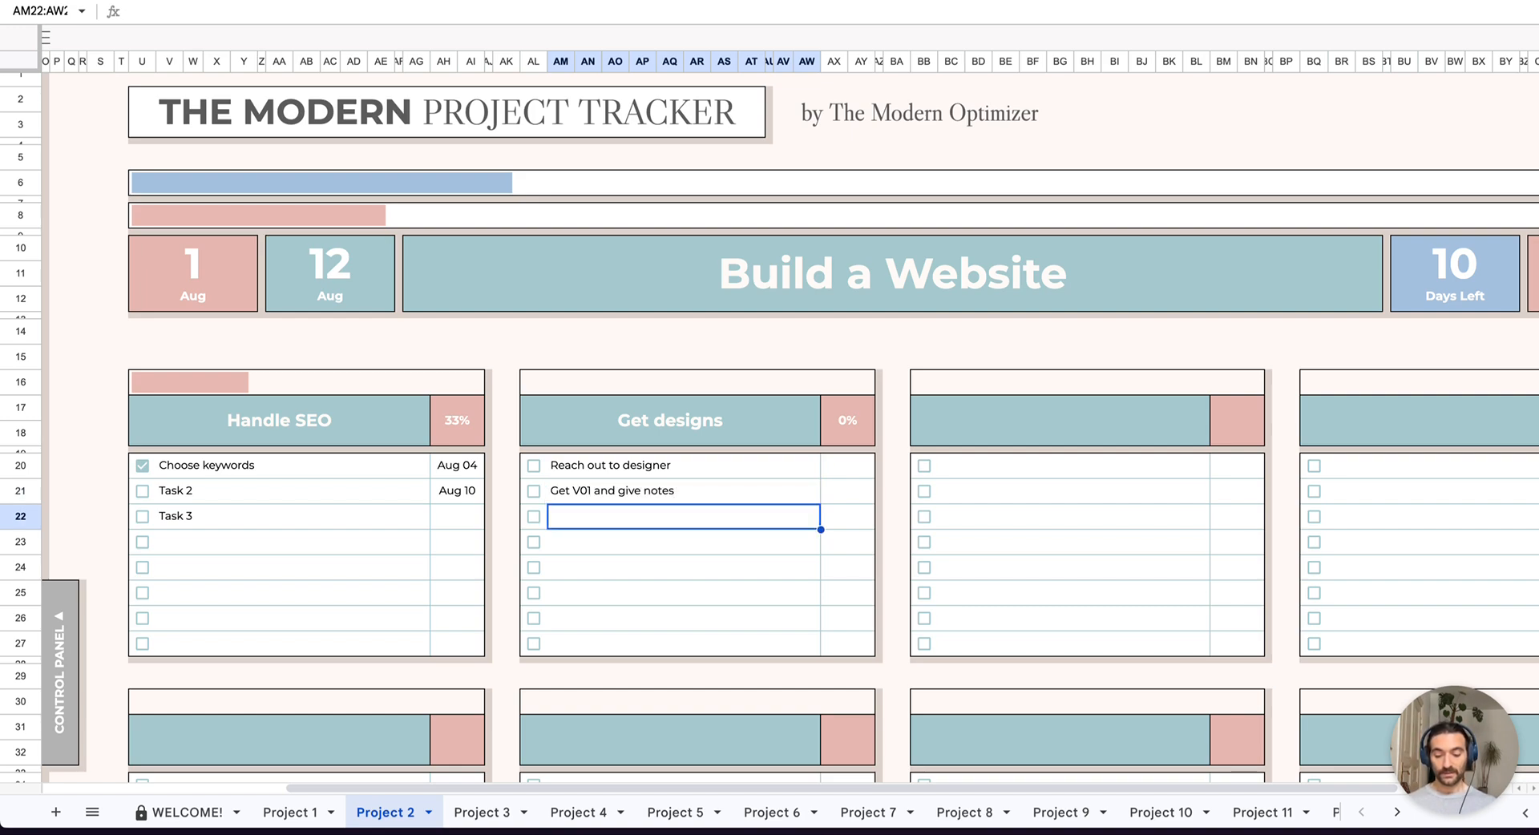
pyautogui.write('Get V02')
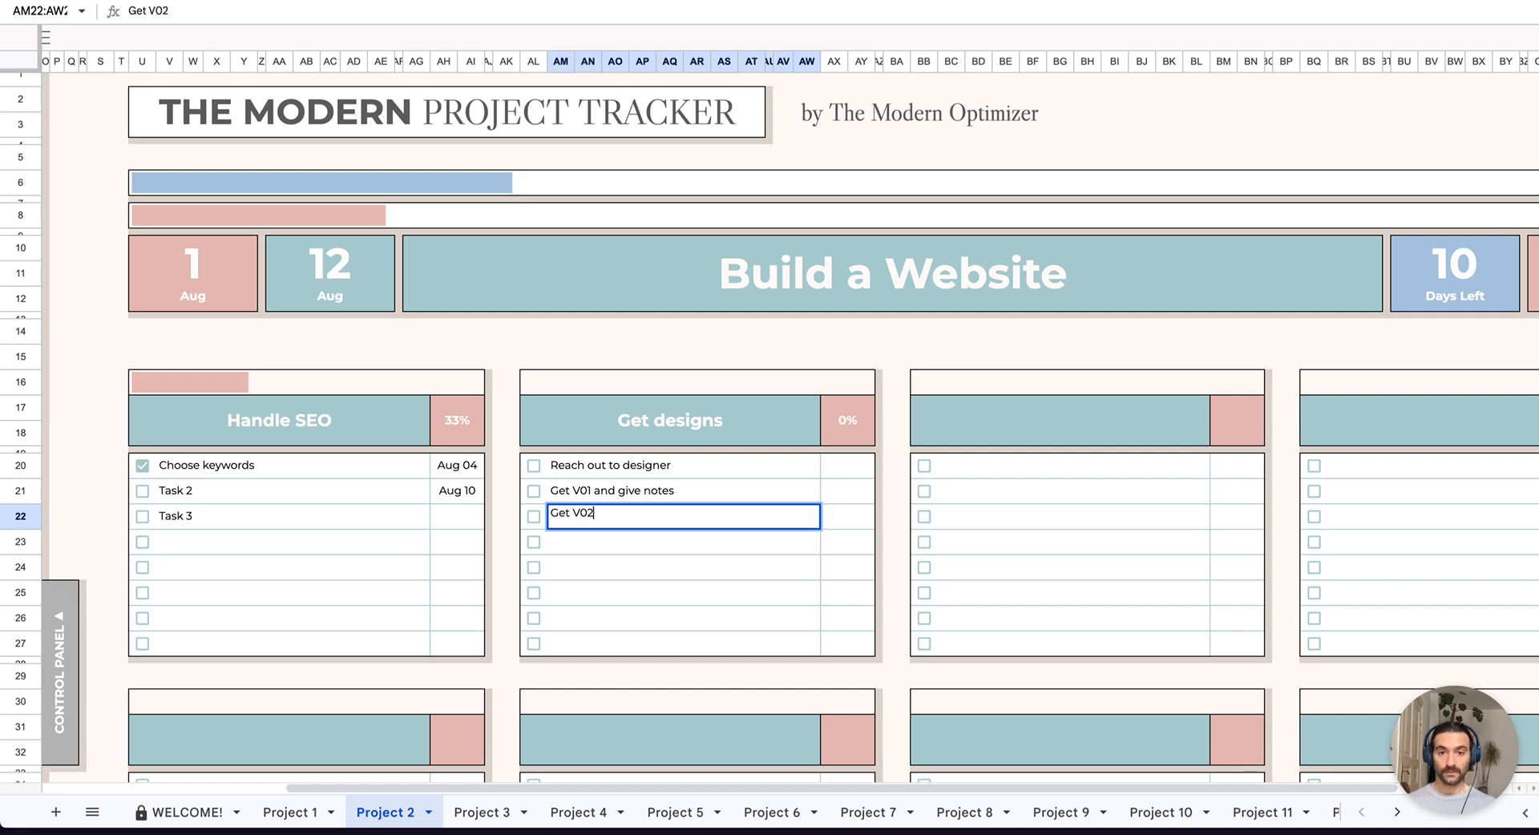
pyautogui.press('Return')
pyautogui.write('Send to boss')
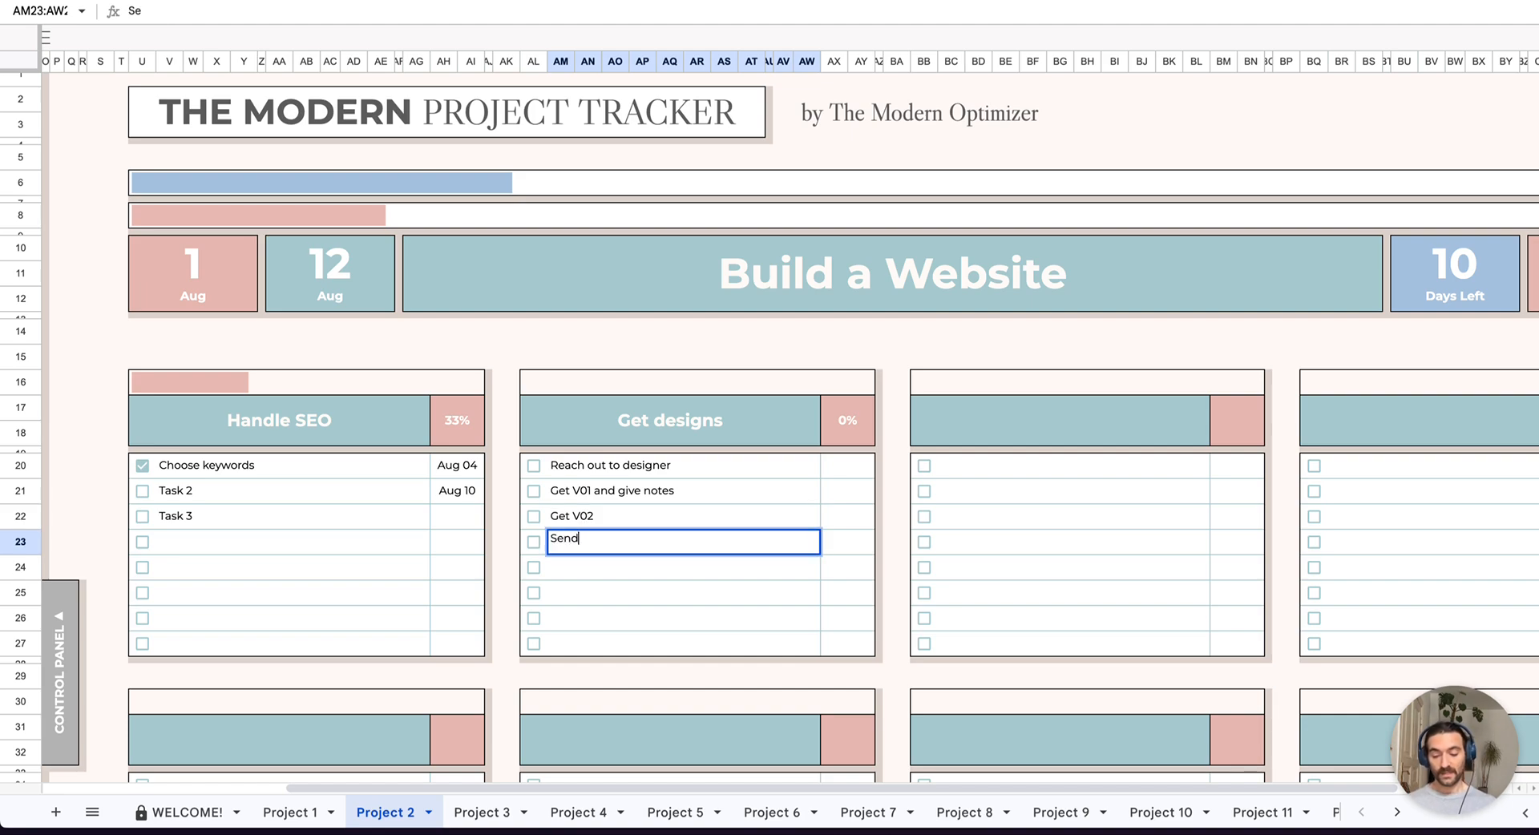
pyautogui.press('Return')
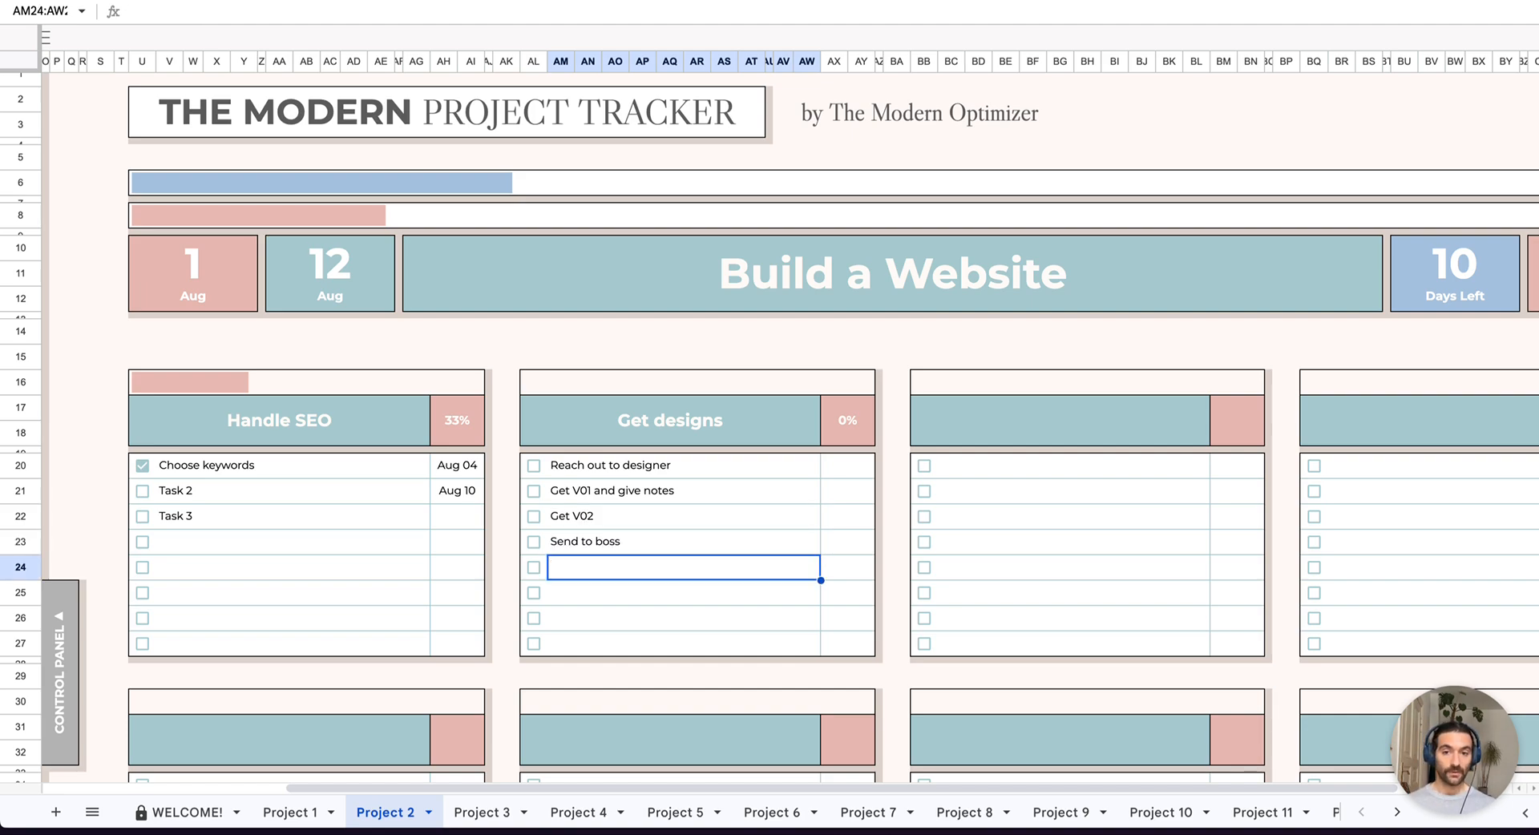
# - Mark Send to boss and Get V02 as done in Get designs and Task 3 in Handle SEO, and check the overall completion
pyautogui.click(533, 542)
pyautogui.click(533, 516)
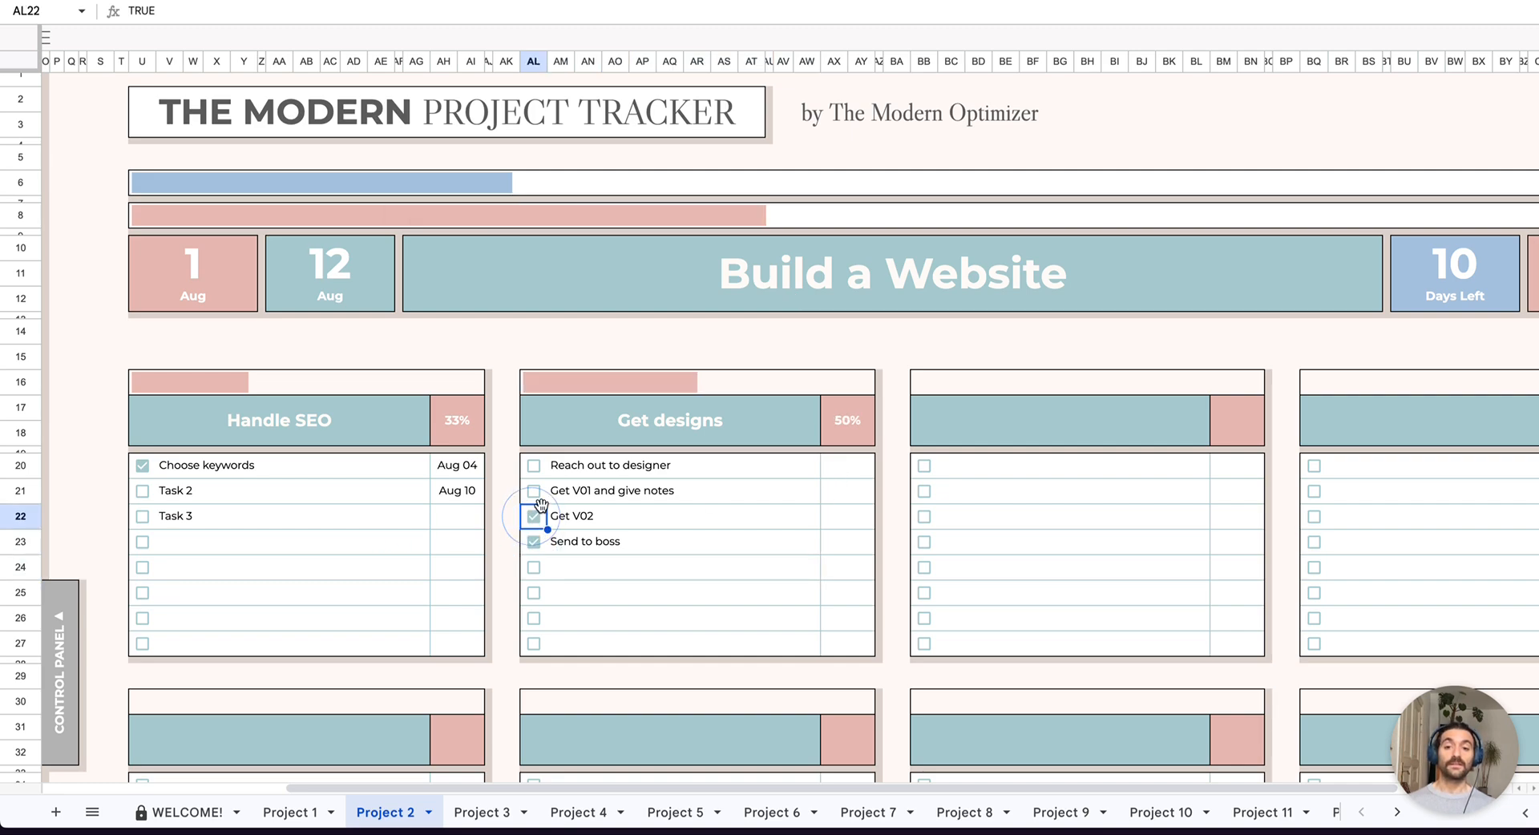
pyautogui.click(146, 517)
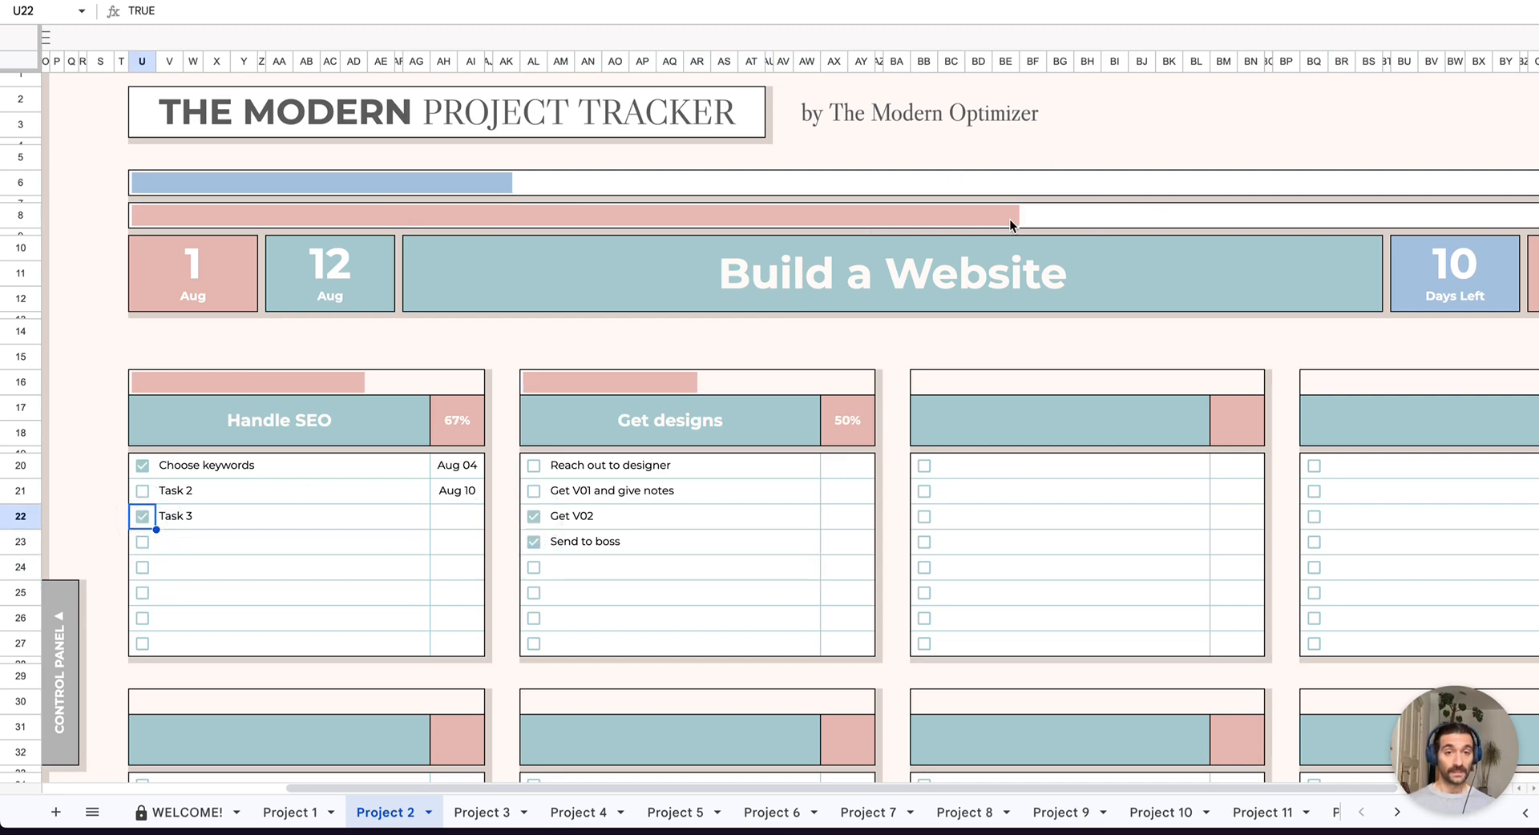
pyautogui.hscroll(2, 1135, 209)
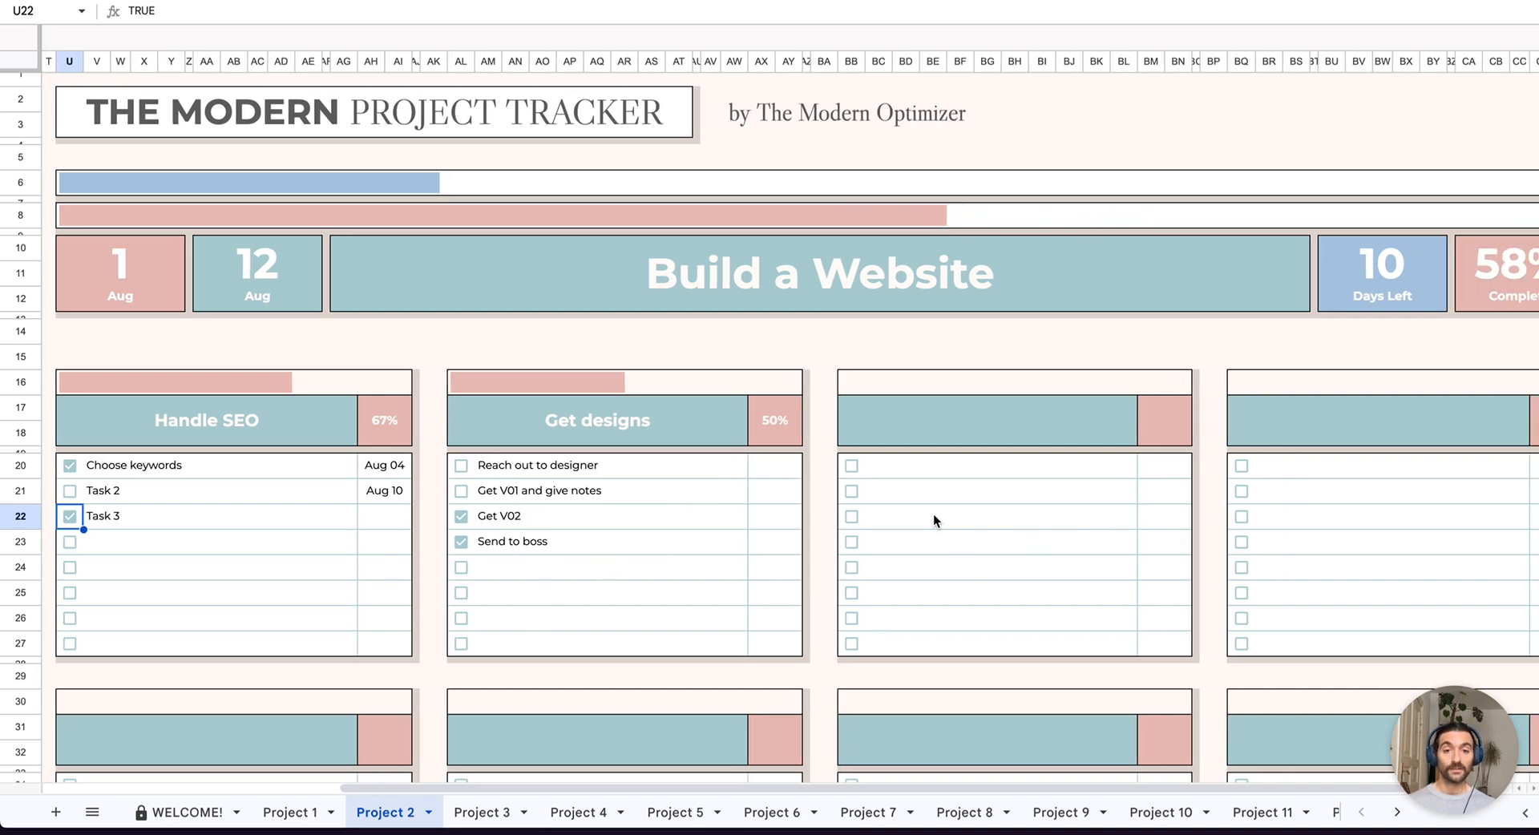
pyautogui.hscroll(2, 934, 513)
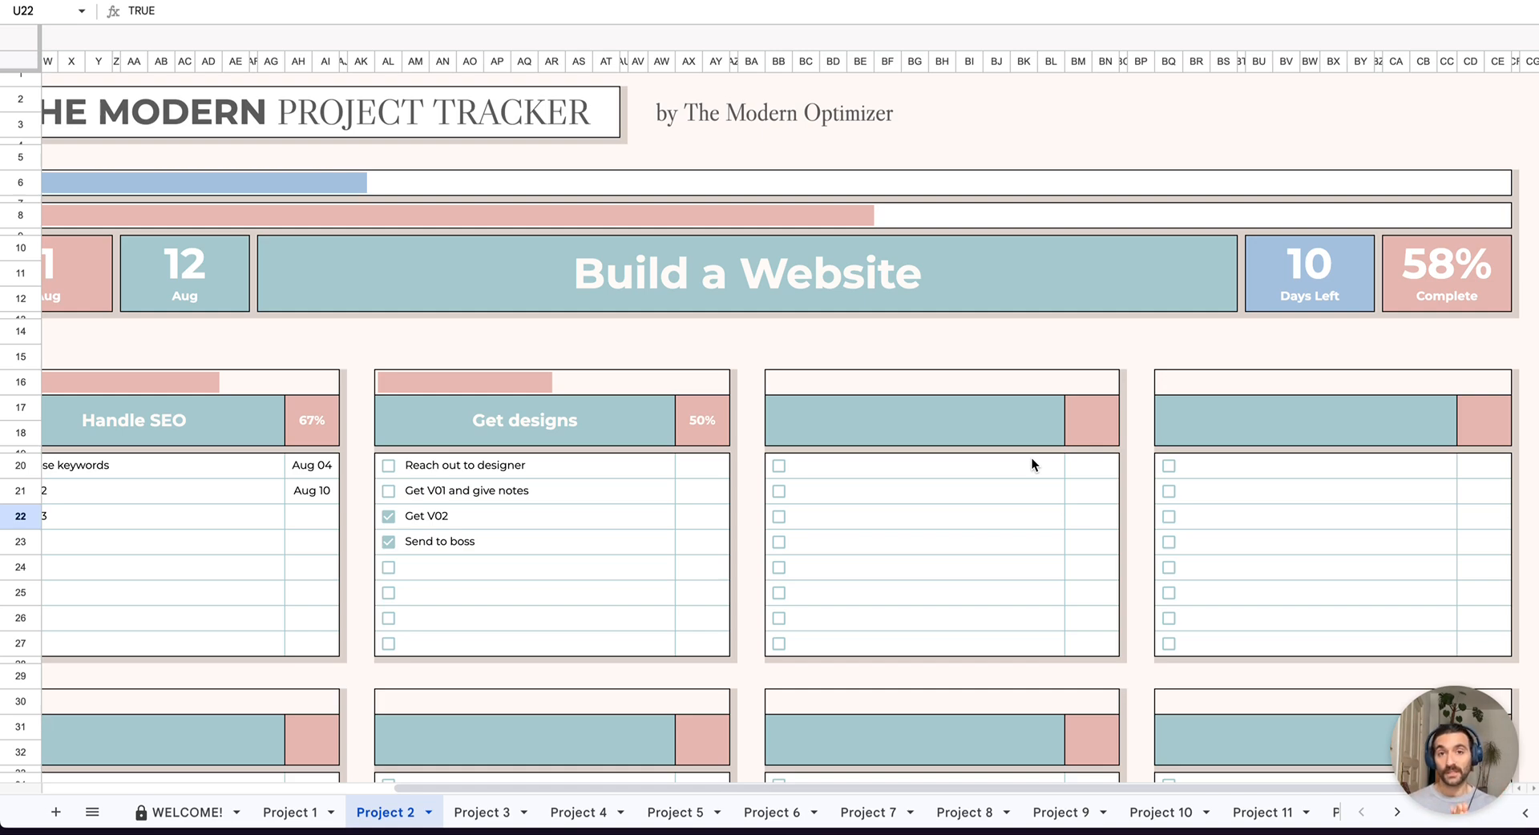
# - Look at the lower row of task cards and the blank Project 3 sheet, and return to the Project 2 control panel
pyautogui.scroll(-3, 953, 407)
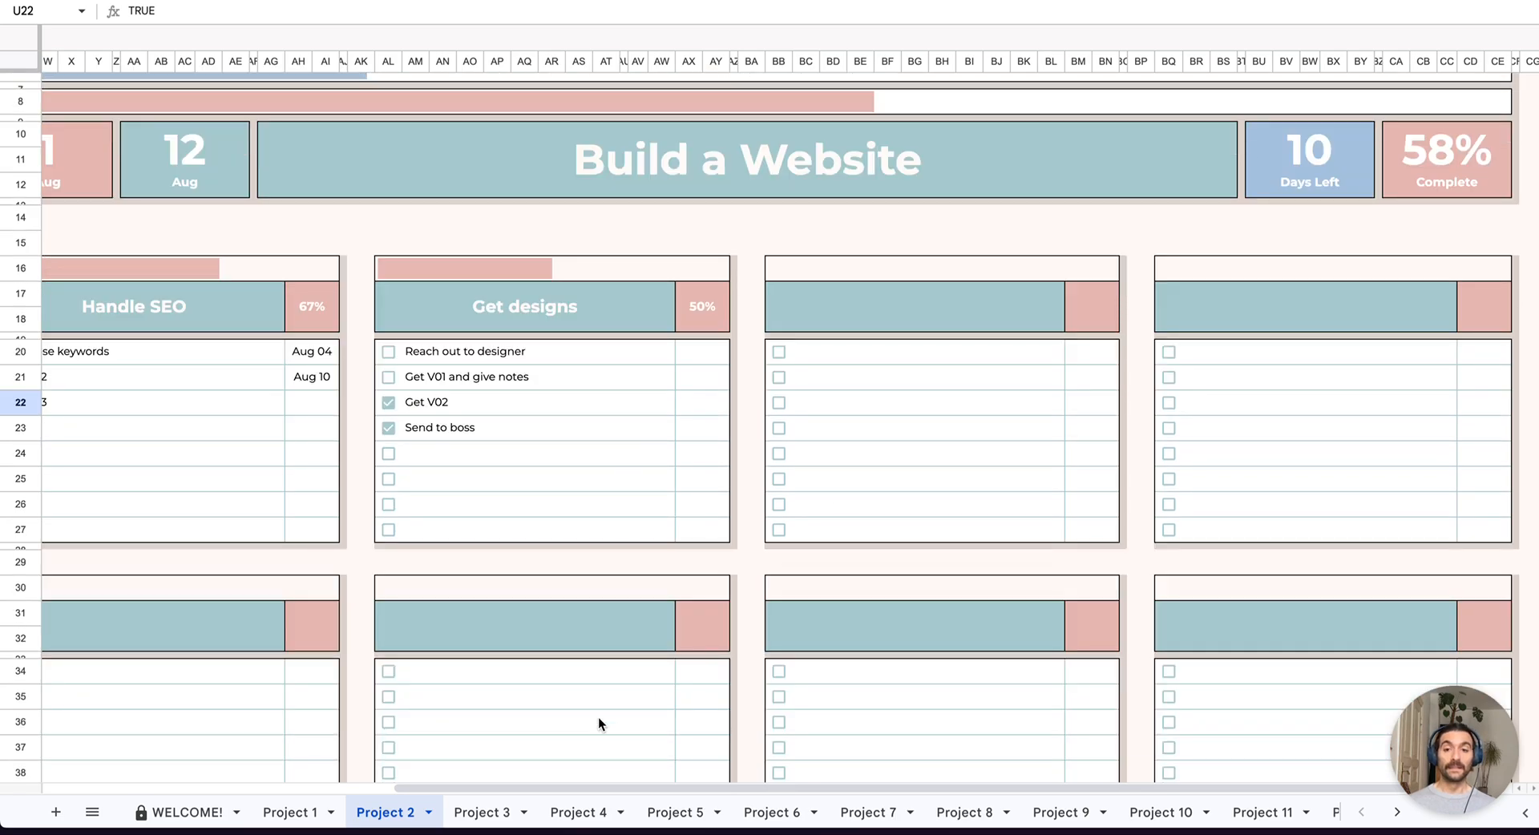
pyautogui.click(483, 811)
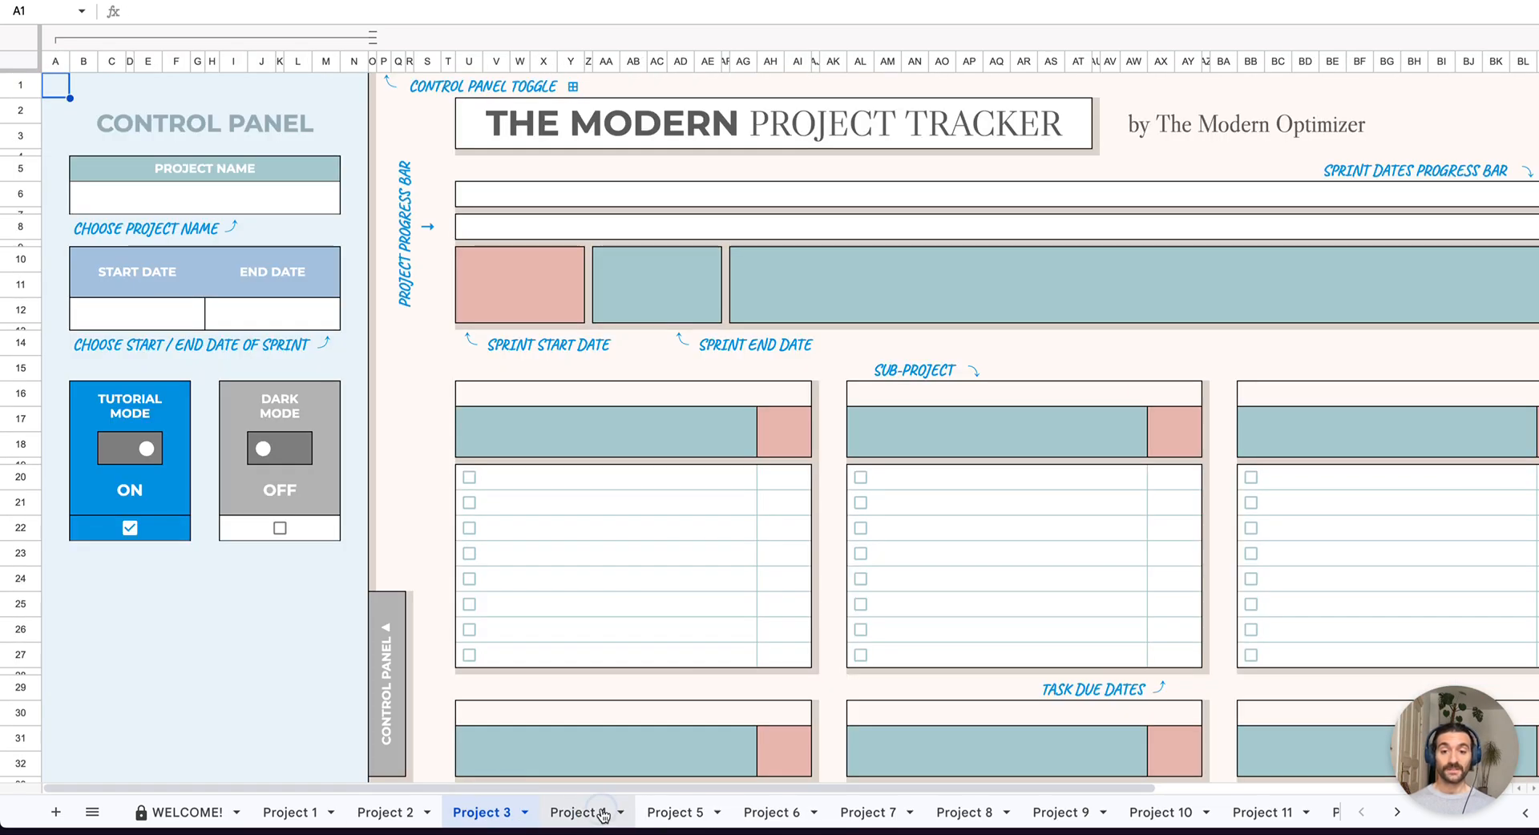
pyautogui.click(427, 804)
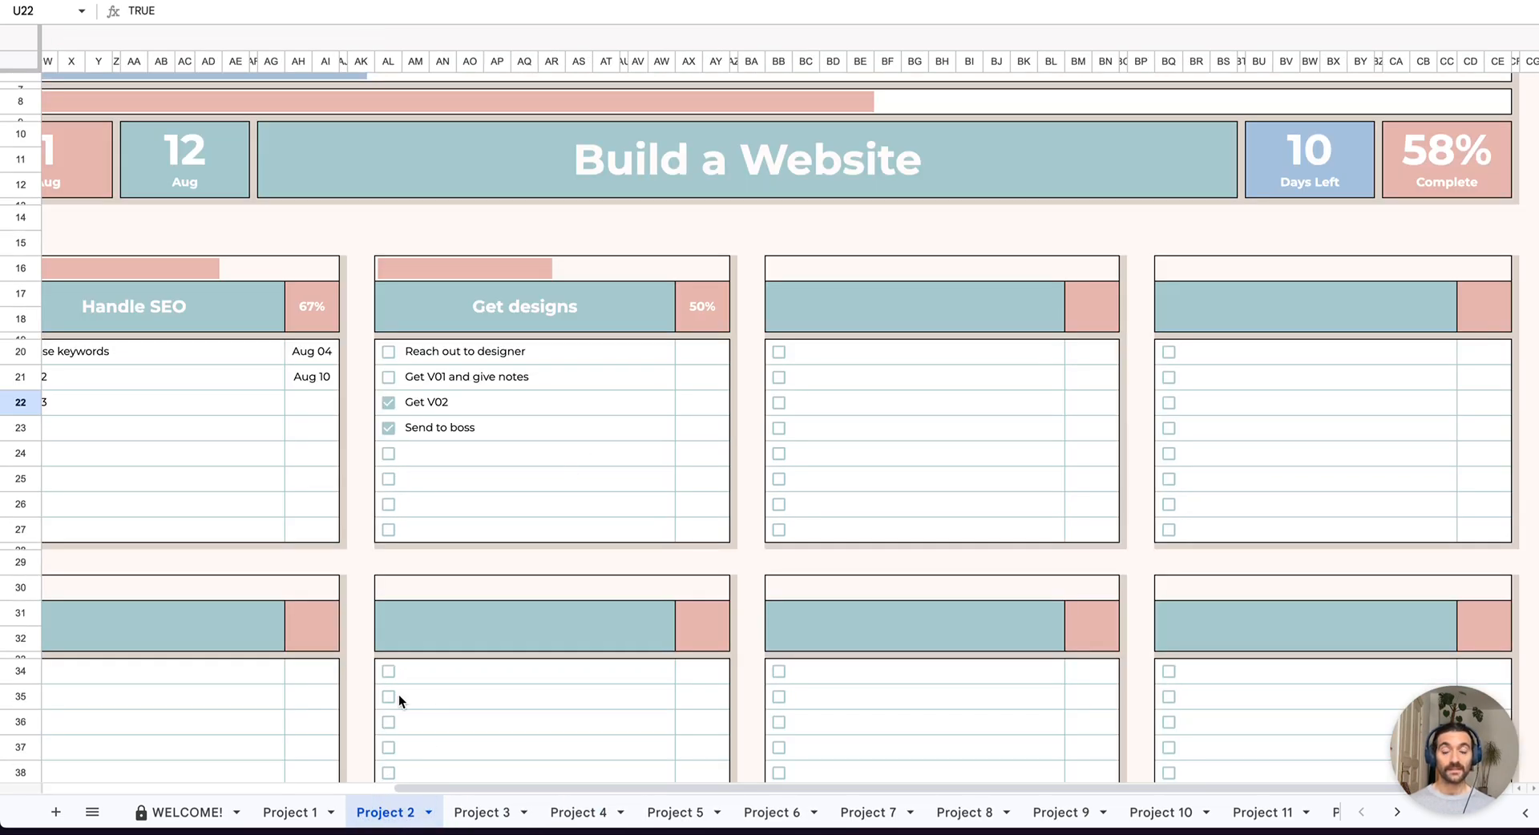
pyautogui.hscroll(-5, 206, 471)
pyautogui.scroll(3, 265, 345)
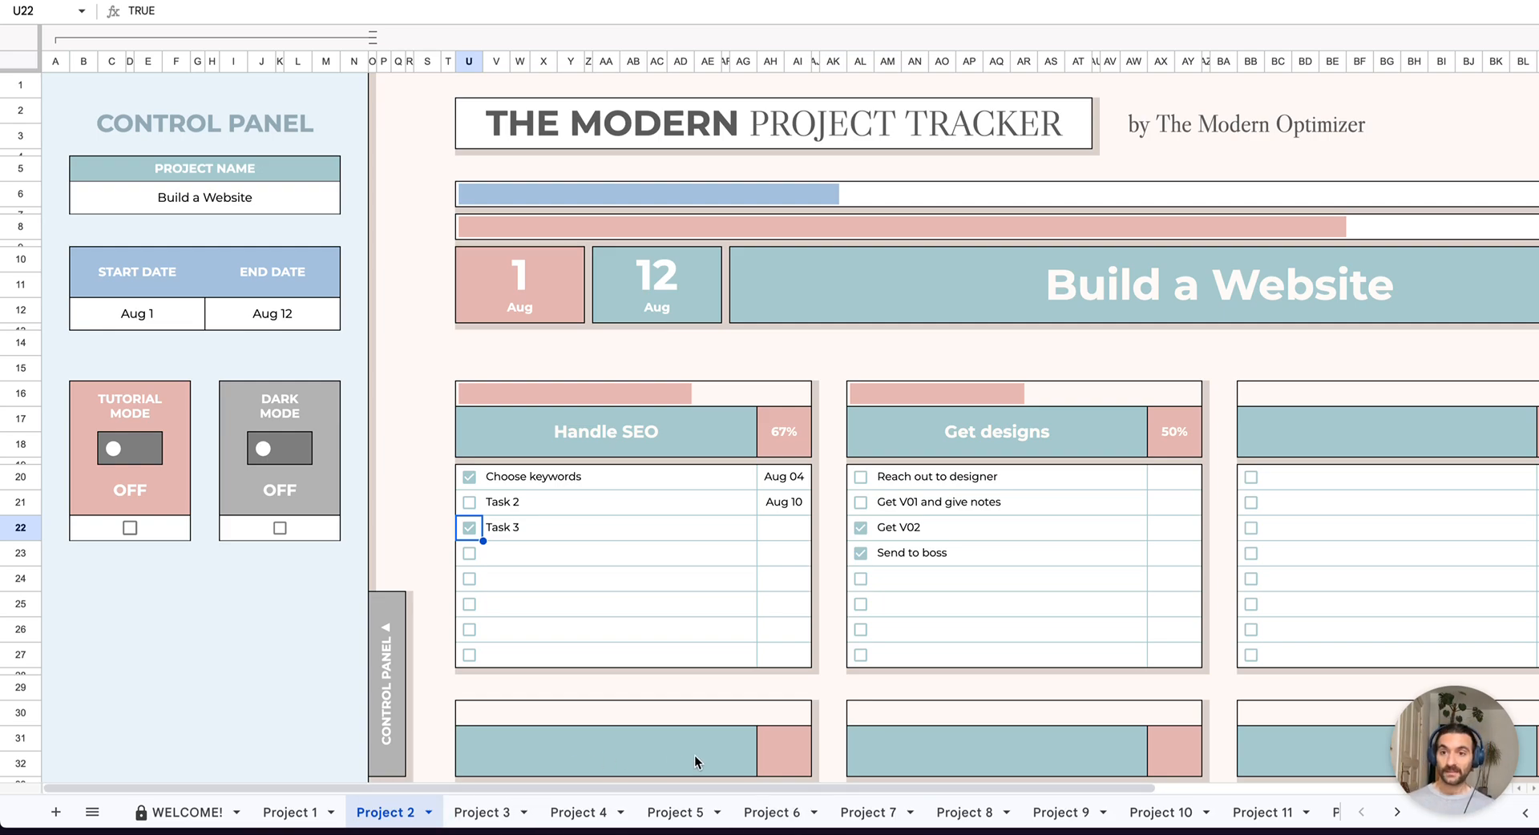
# - Open the Calendar sheet at the end of the workbook
pyautogui.hscroll(3, 721, 812)
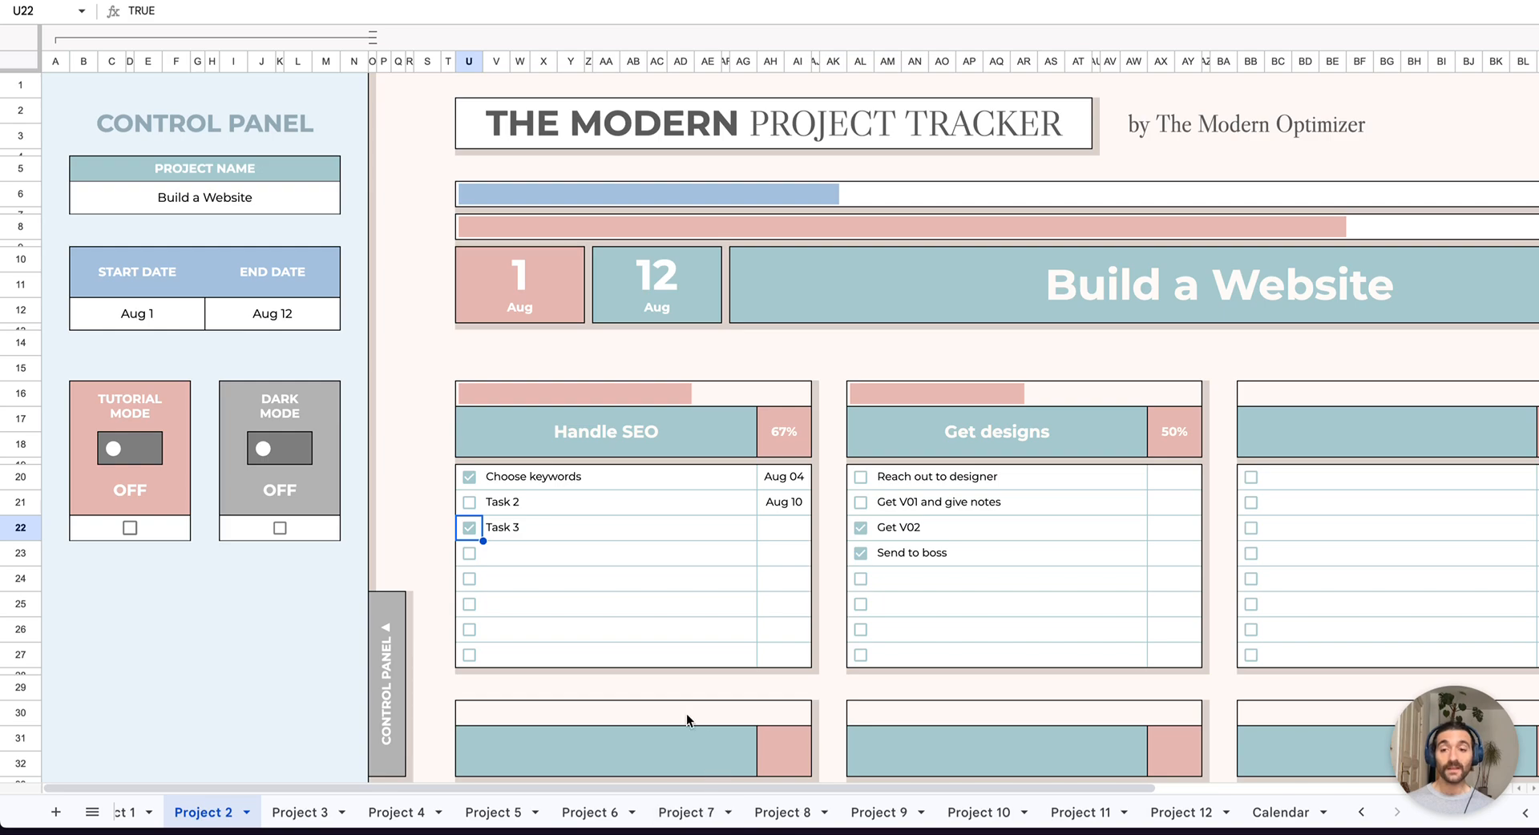
pyautogui.click(1286, 818)
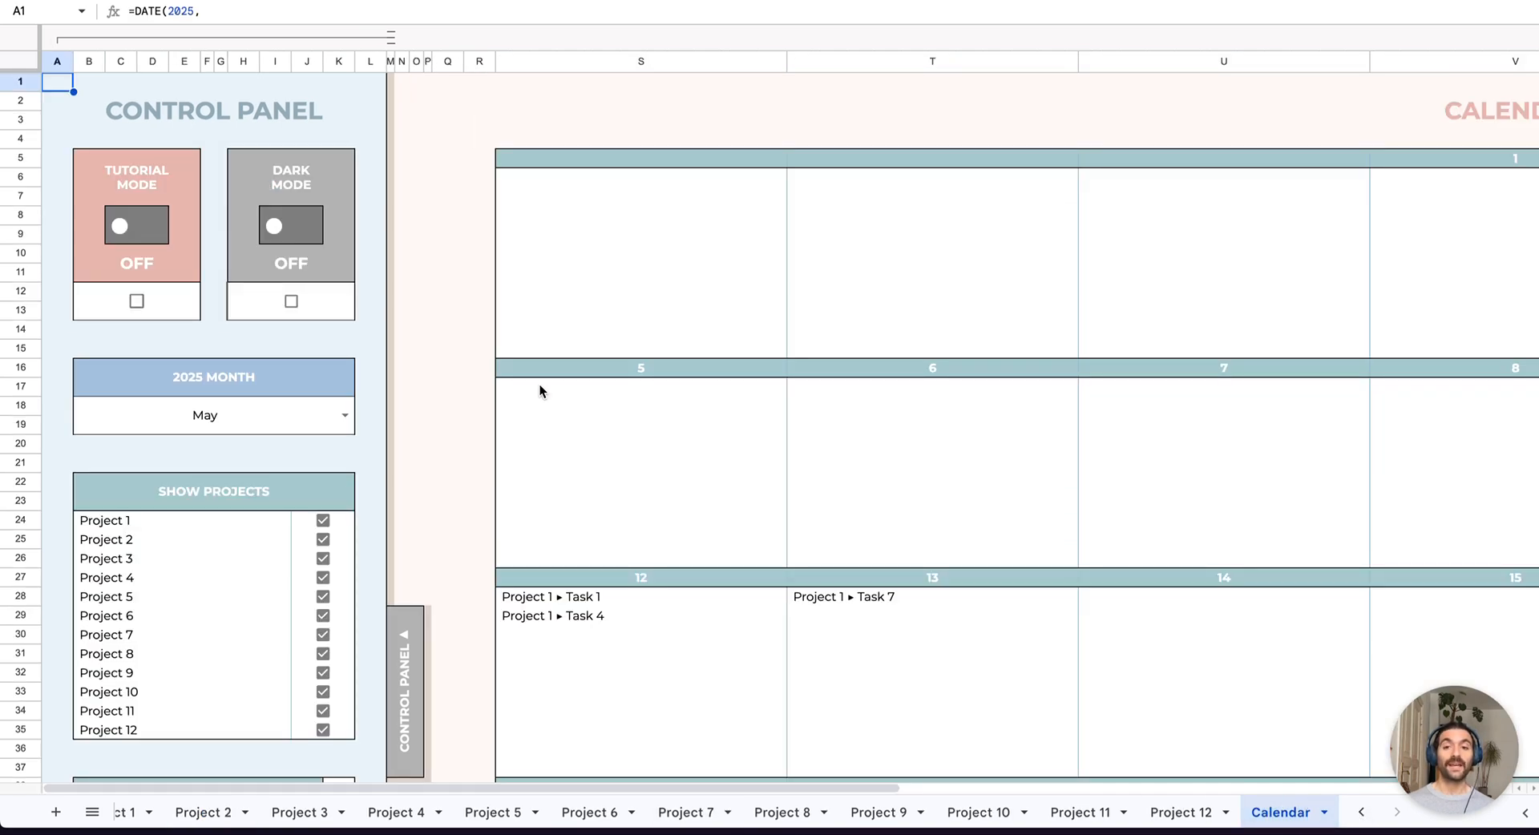
# - Switch the calendar's Tutorial Mode and Dark Mode each on and back off
pyautogui.click(137, 302)
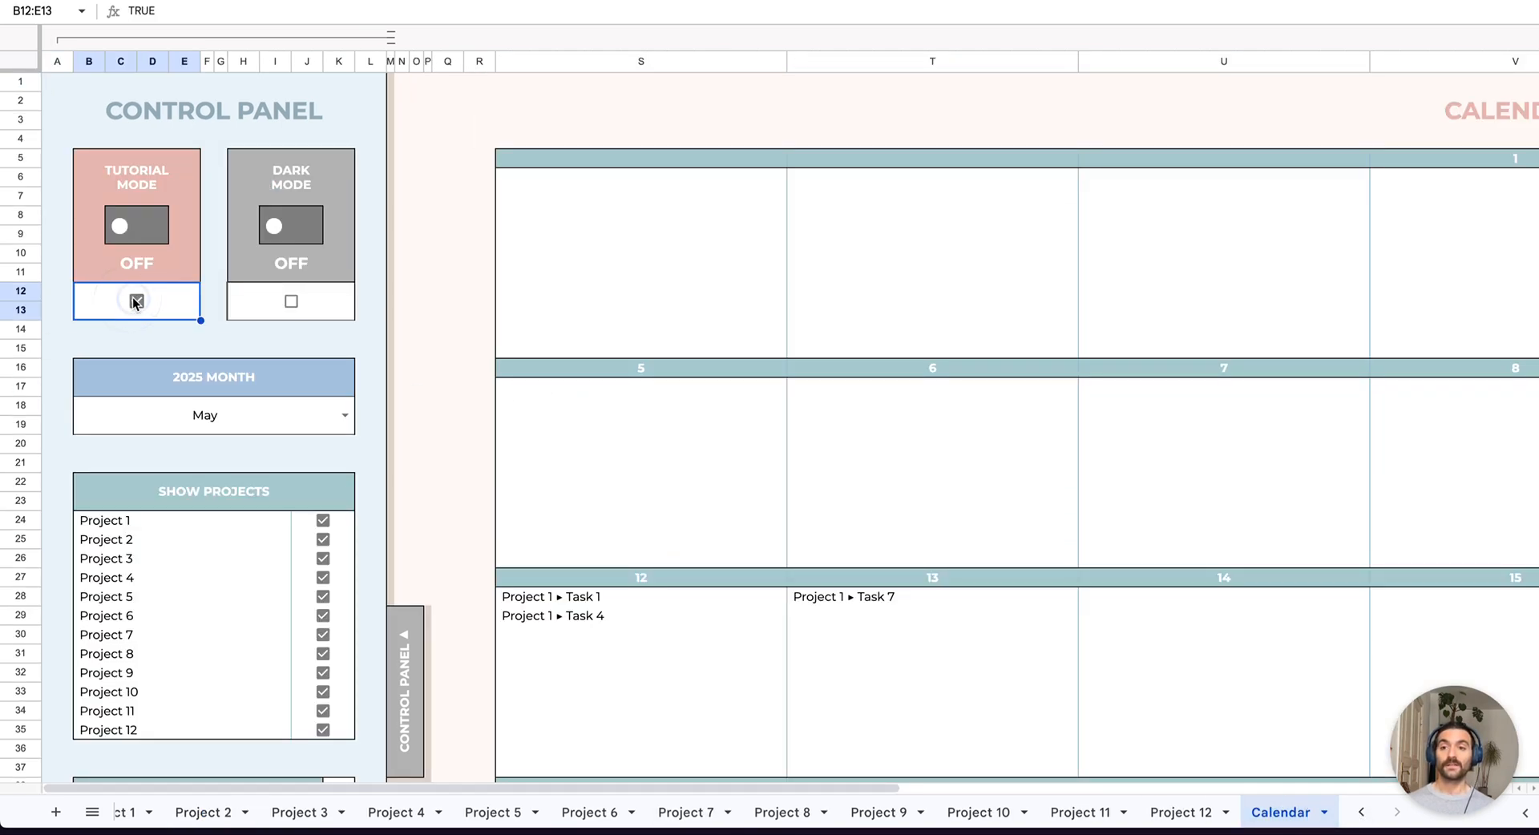
pyautogui.click(136, 301)
pyautogui.click(291, 302)
pyautogui.click(291, 302)
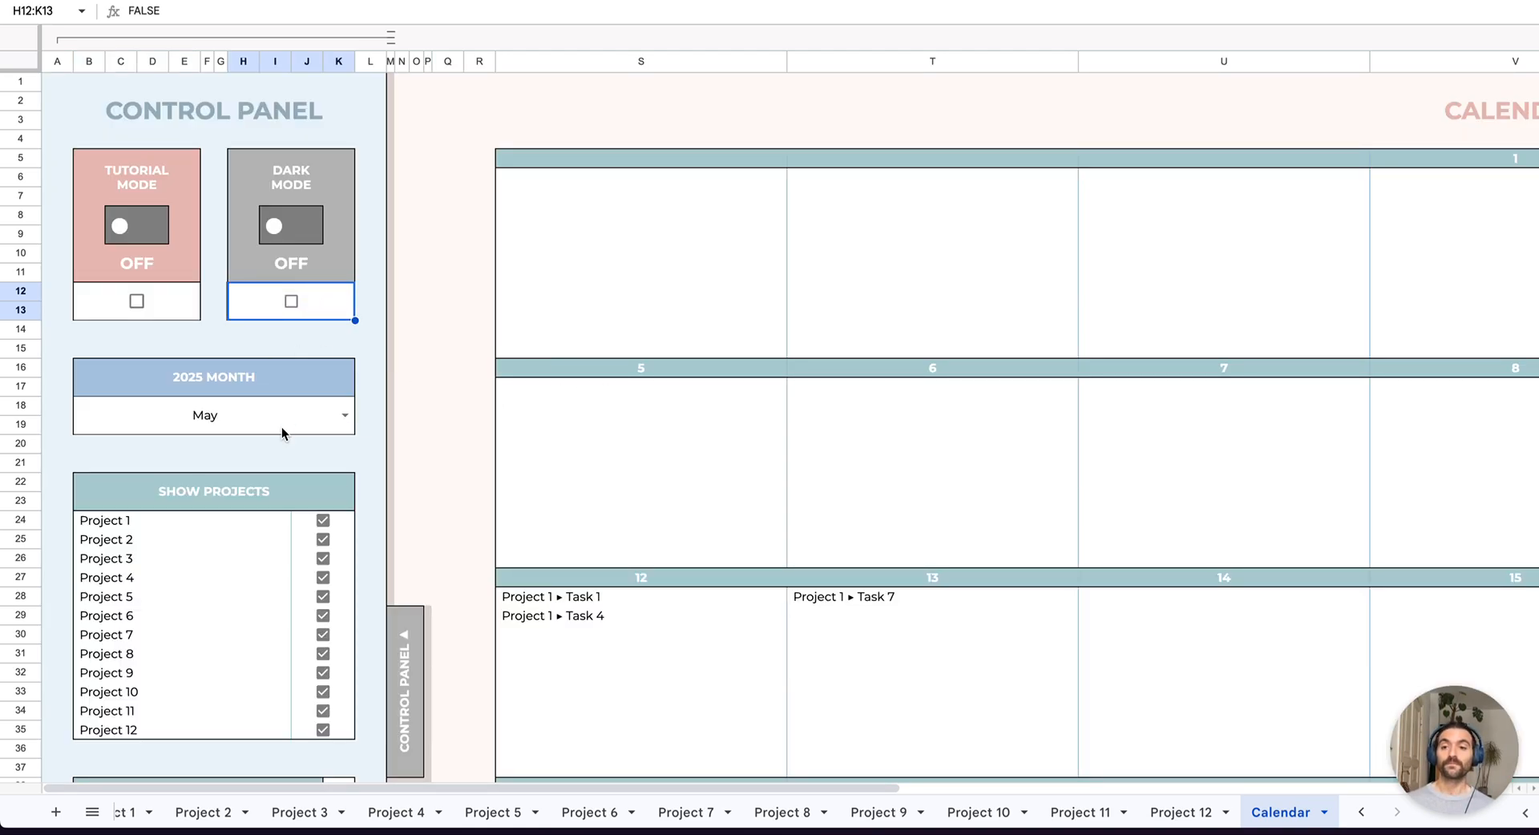
# - Set the calendar's 2025 month to August
pyautogui.click(343, 415)
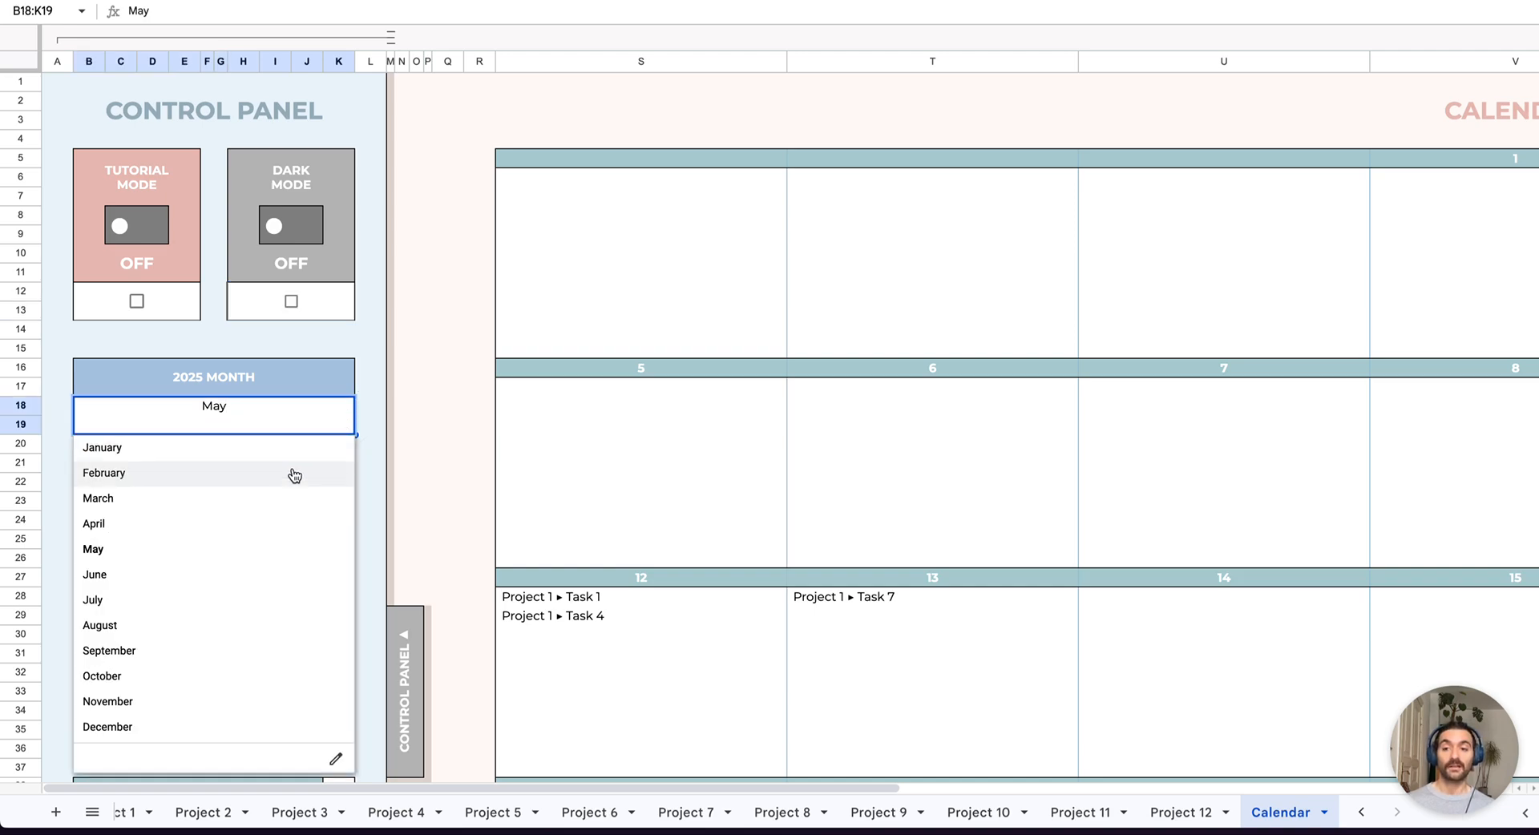
pyautogui.click(251, 634)
# - Examine the August calendar for the Project 2 task entries on their due dates and the highlighted day
pyautogui.hscroll(10, 865, 300)
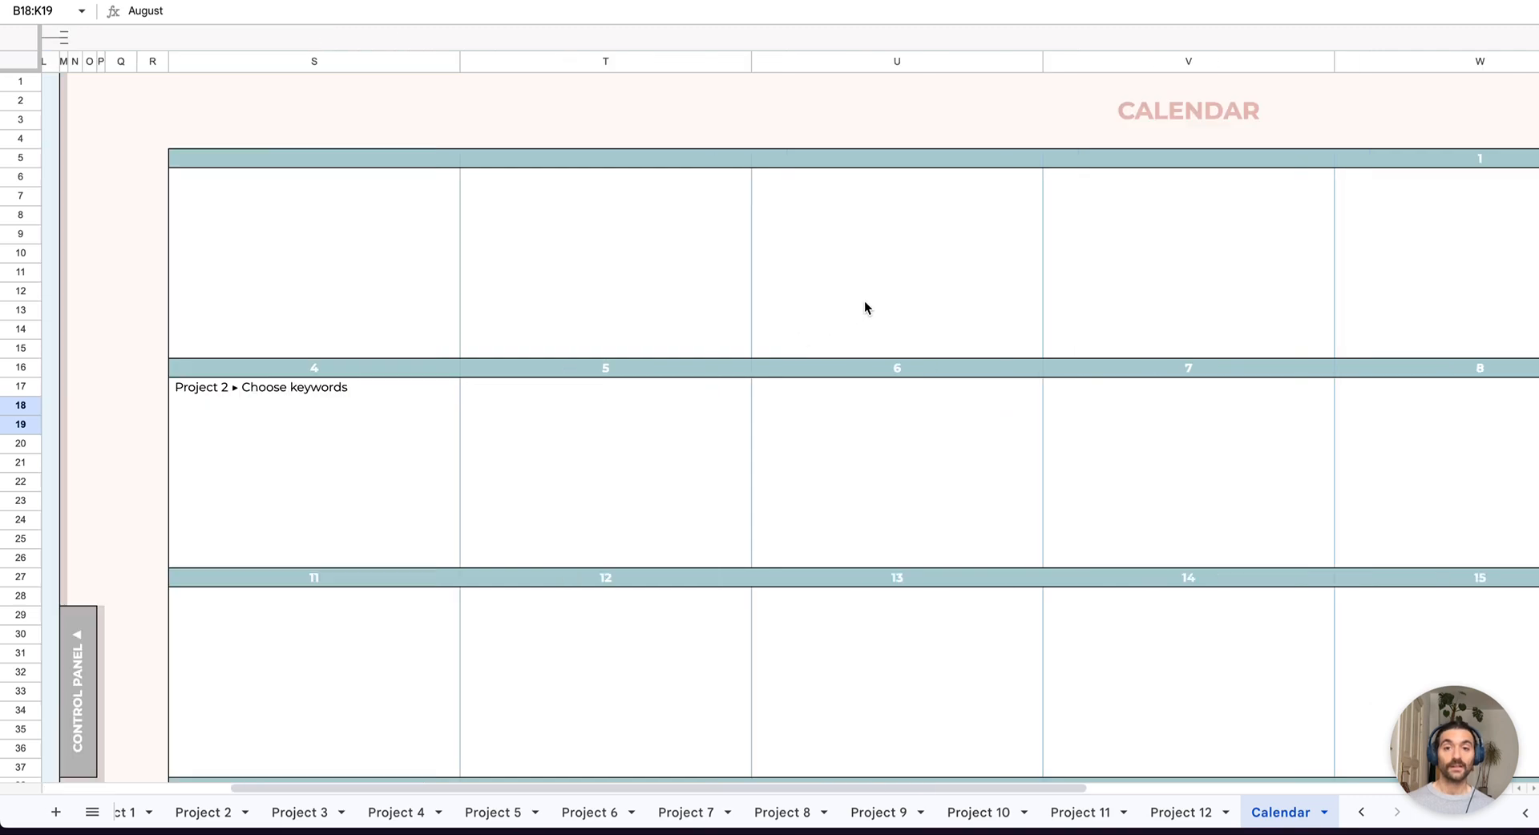
pyautogui.hscroll(-3, 969, 299)
pyautogui.hscroll(4, 1076, 286)
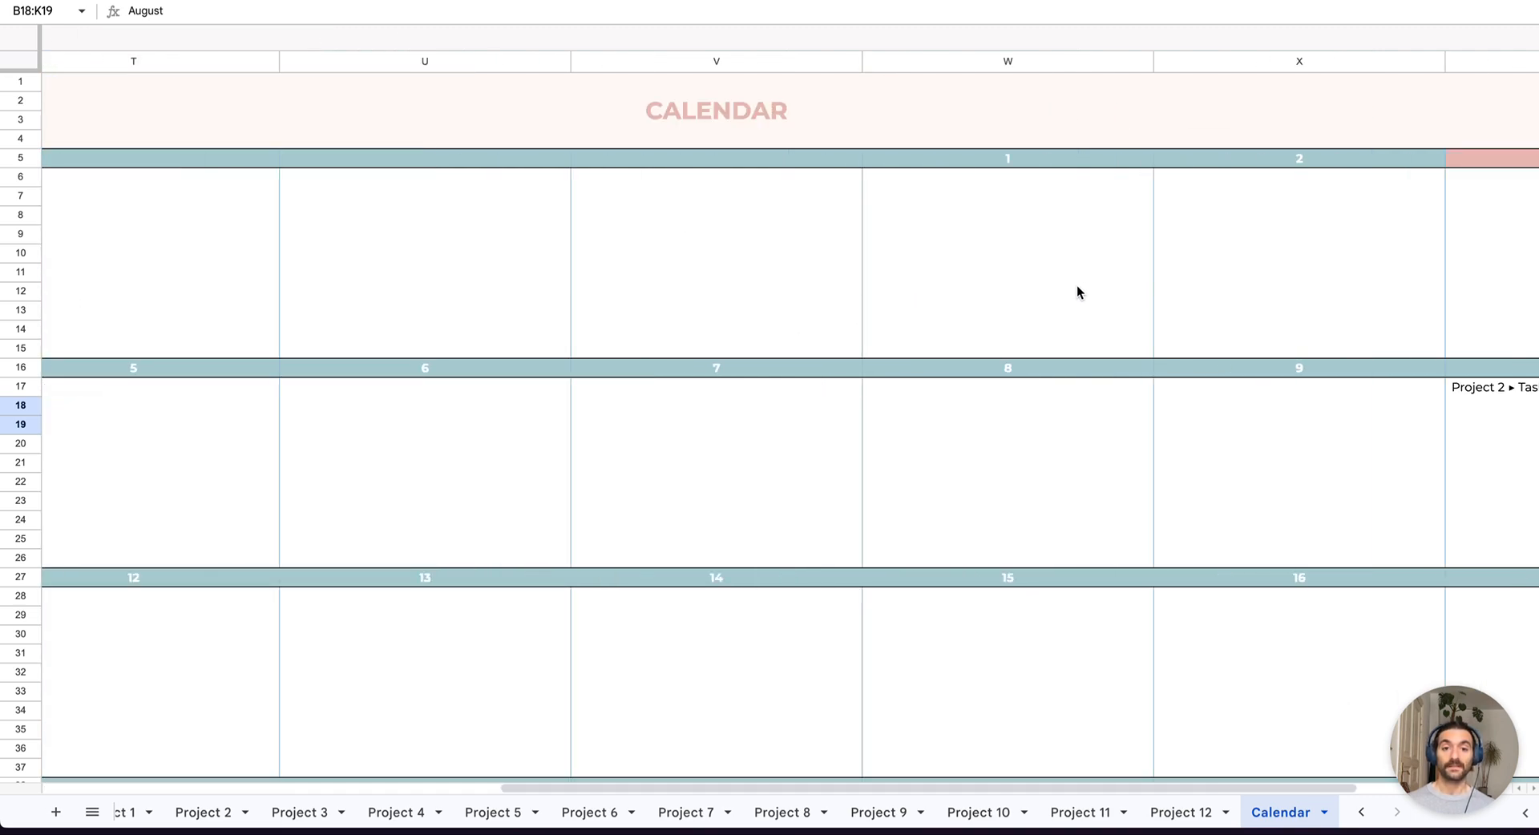
pyautogui.scroll(-1, 1013, 292)
pyautogui.hscroll(-3, 1021, 292)
pyautogui.hscroll(6, 1026, 288)
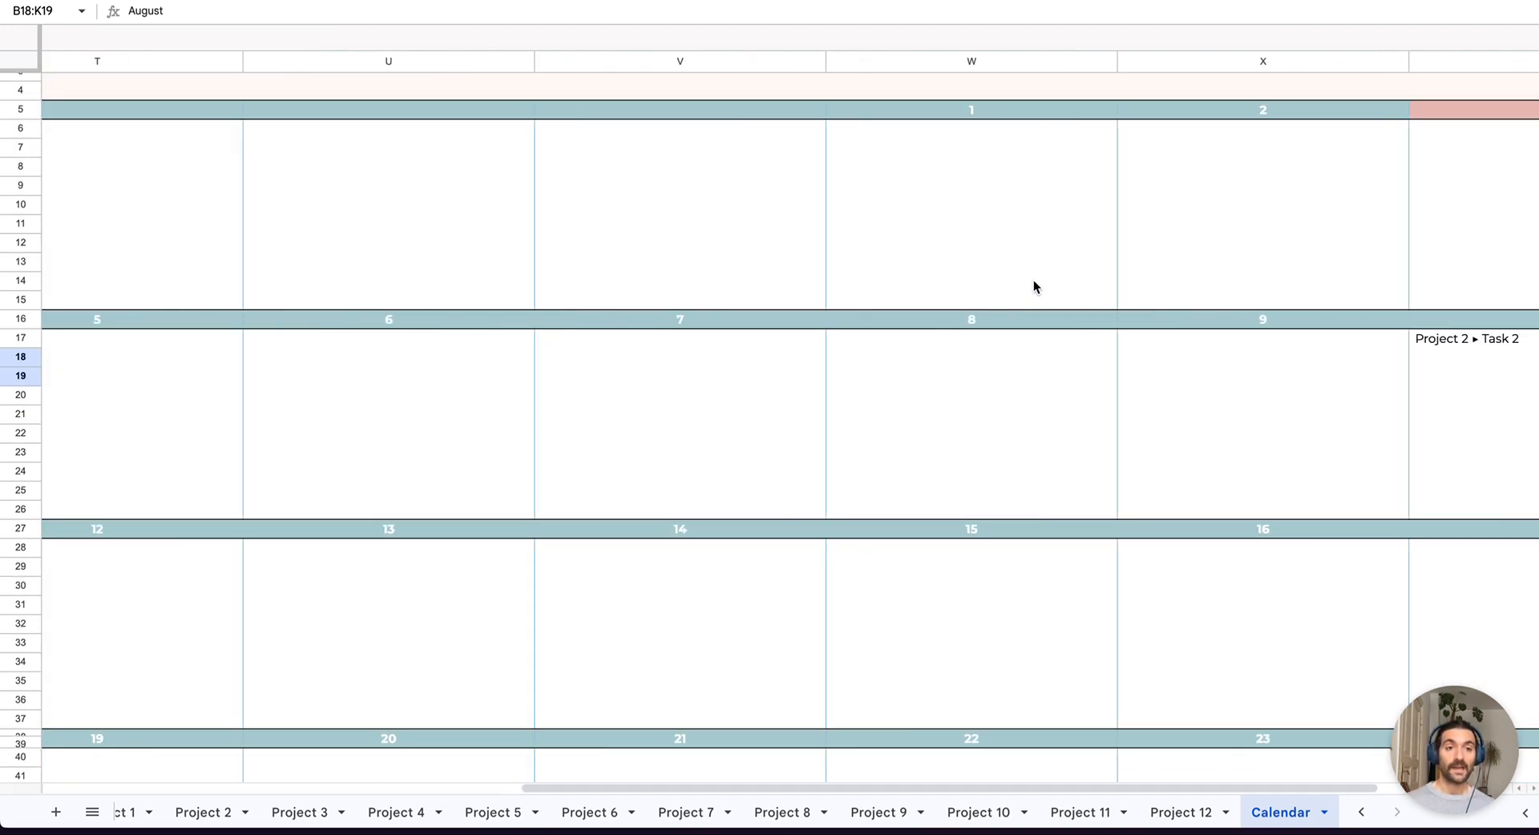
pyautogui.click(1350, 96)
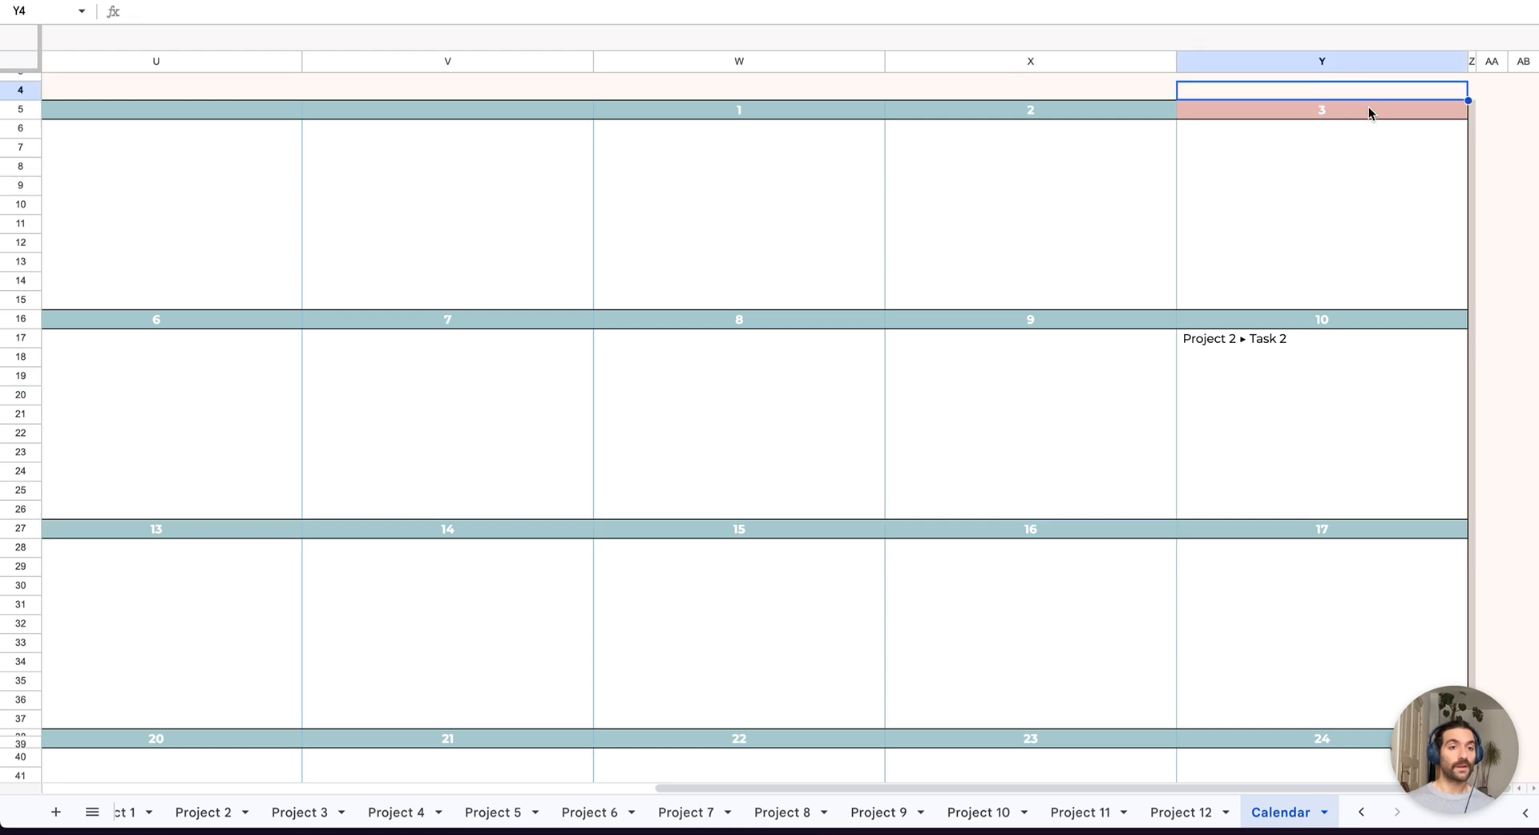
pyautogui.click(1369, 109)
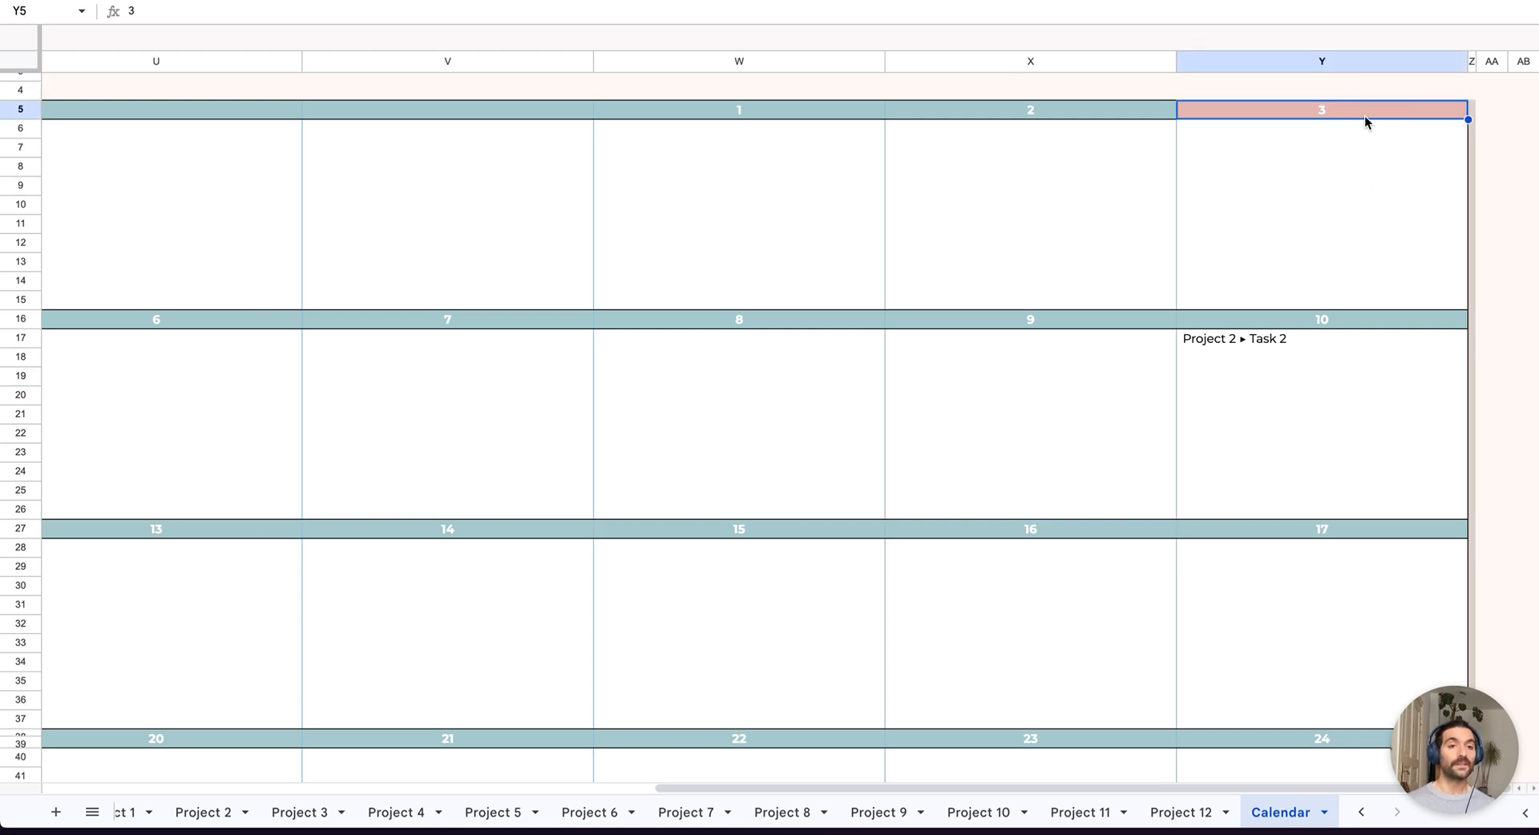
pyautogui.hscroll(-1, 1276, 188)
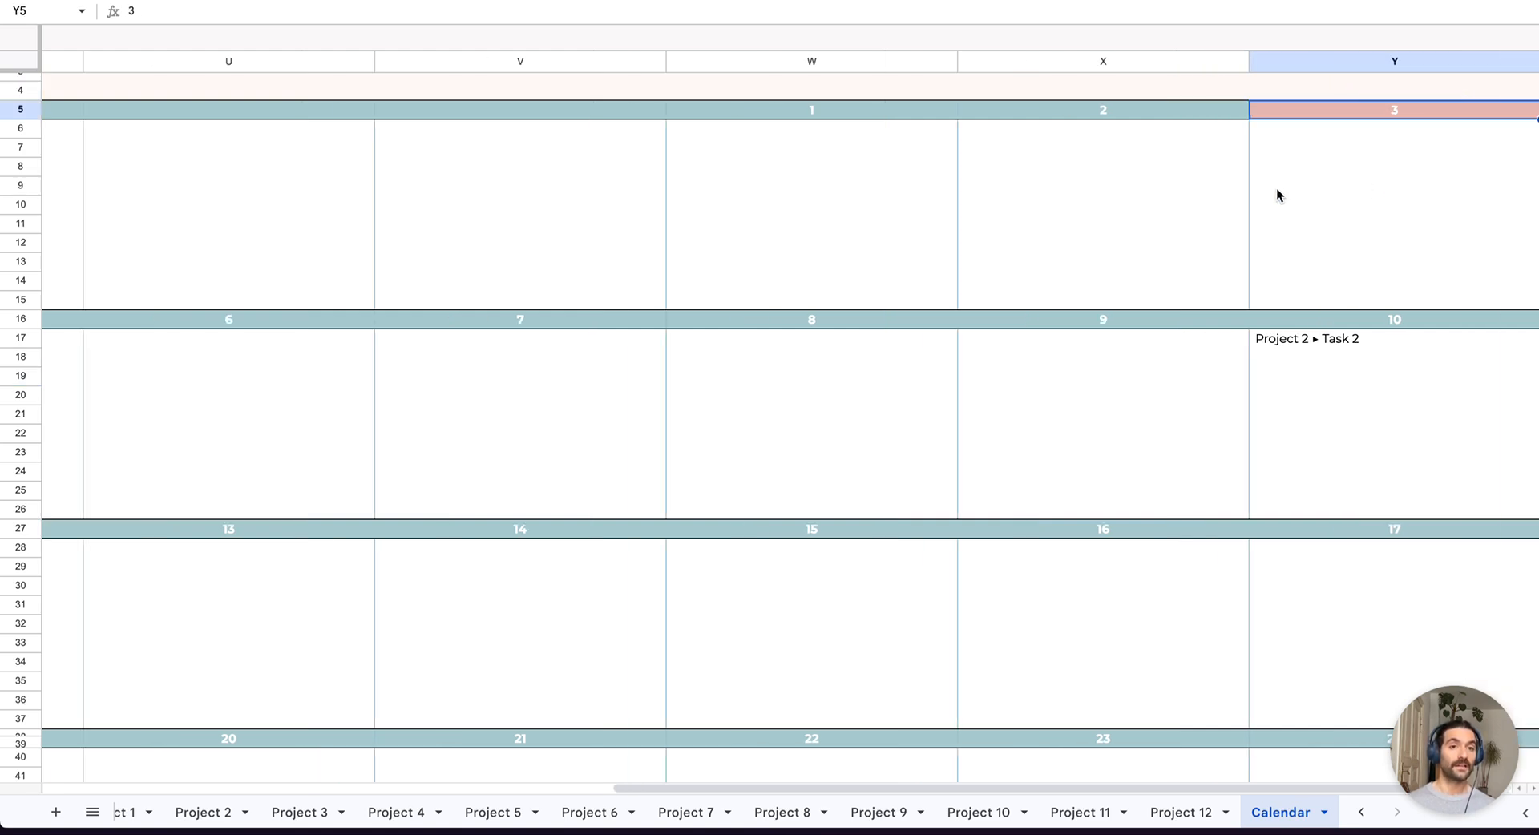
pyautogui.hscroll(-8, 1277, 190)
pyautogui.click(431, 319)
pyautogui.hscroll(-4, 474, 266)
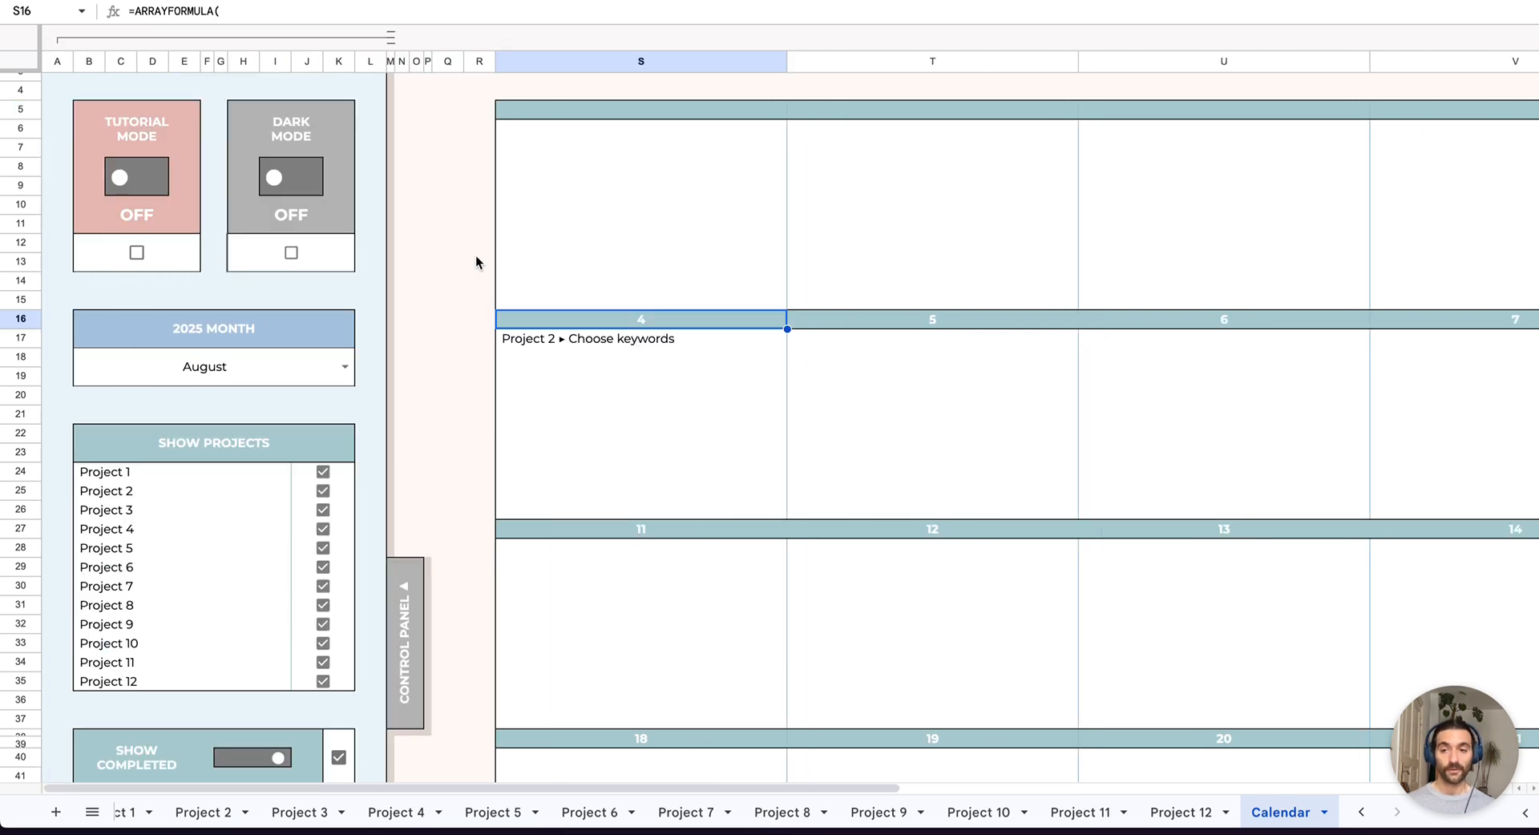
# - Try hiding and reshowing Project 1 and Project 2 in the calendar's list of shown projects
pyautogui.click(323, 483)
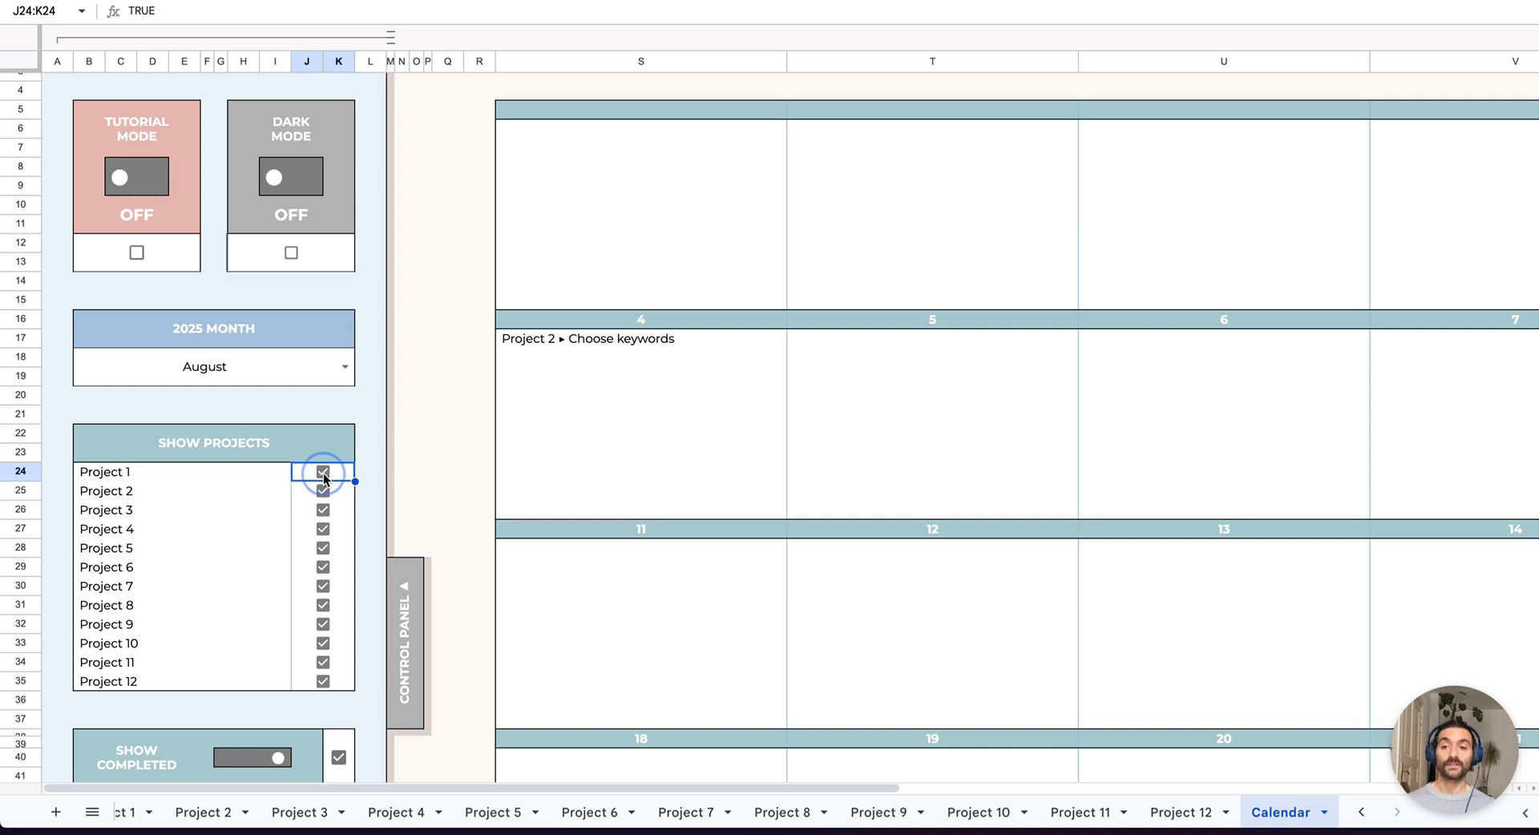
pyautogui.click(323, 489)
pyautogui.click(323, 490)
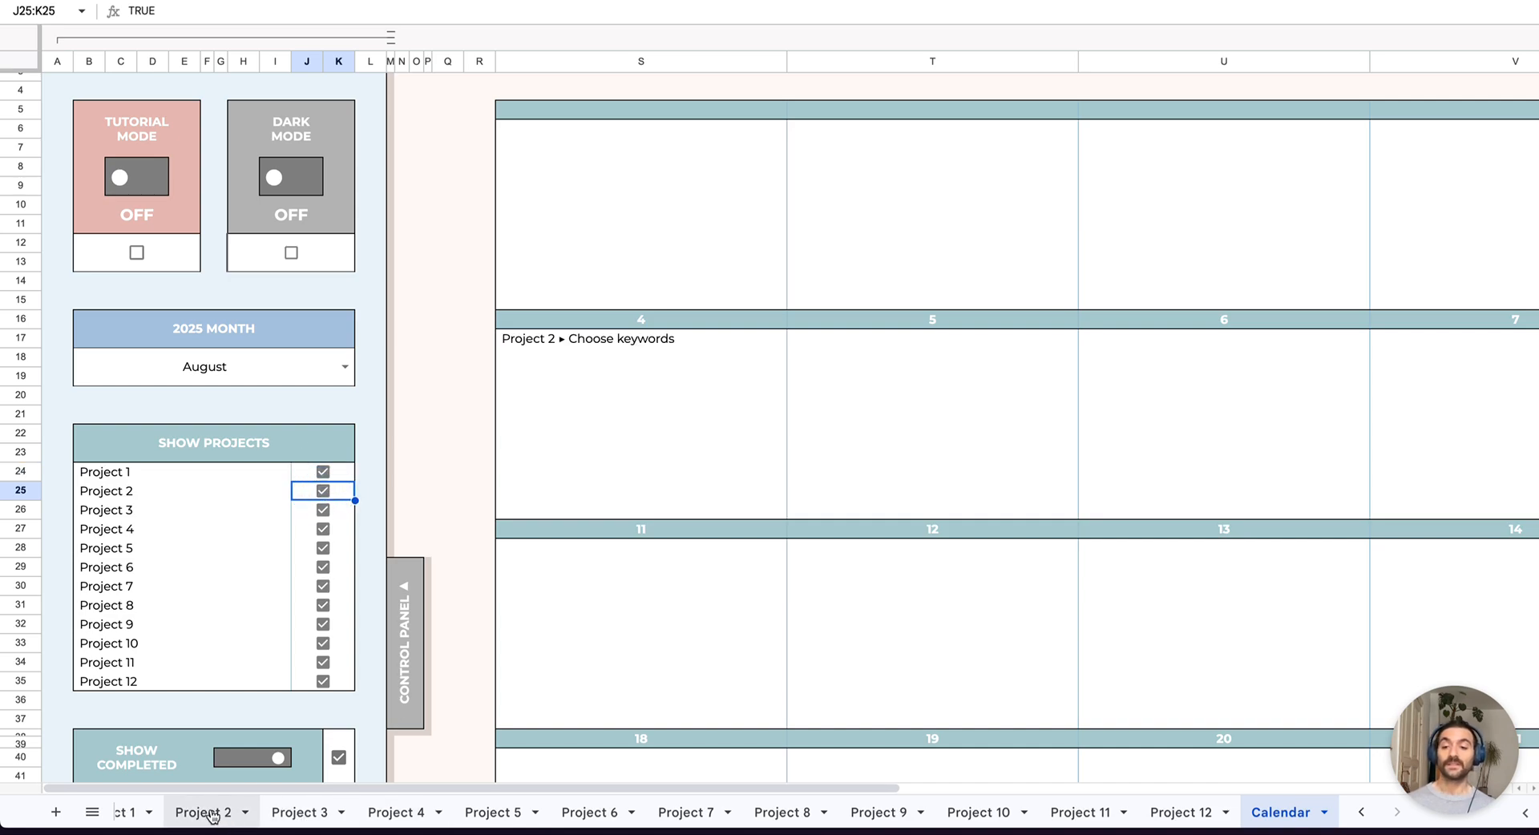
pyautogui.click(324, 475)
pyautogui.click(323, 472)
pyautogui.click(323, 472)
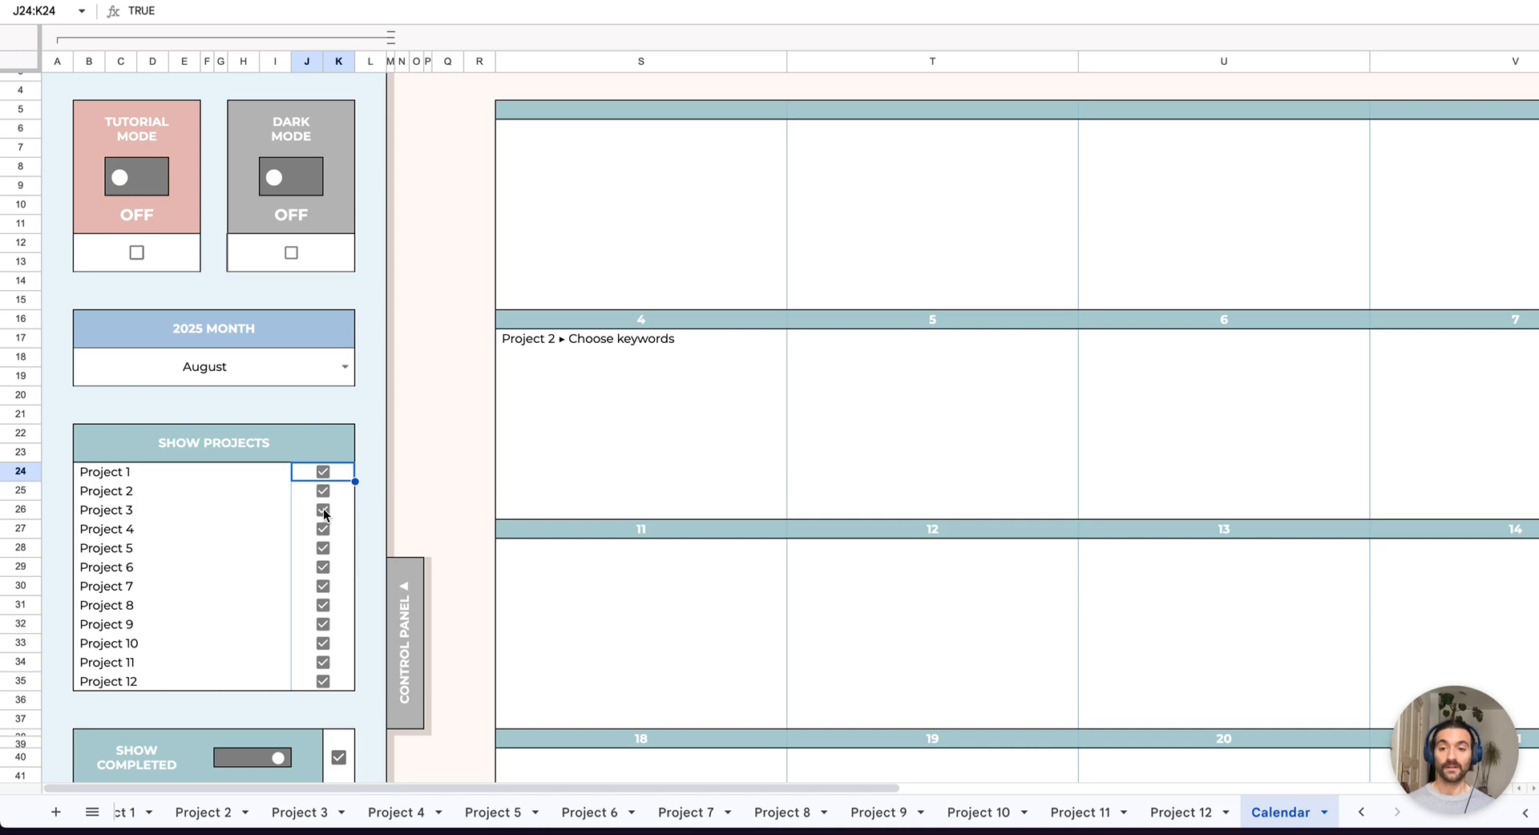
# - Try switching the calendar's Show Completed and Show Project Names options off and back on
pyautogui.scroll(-3, 320, 510)
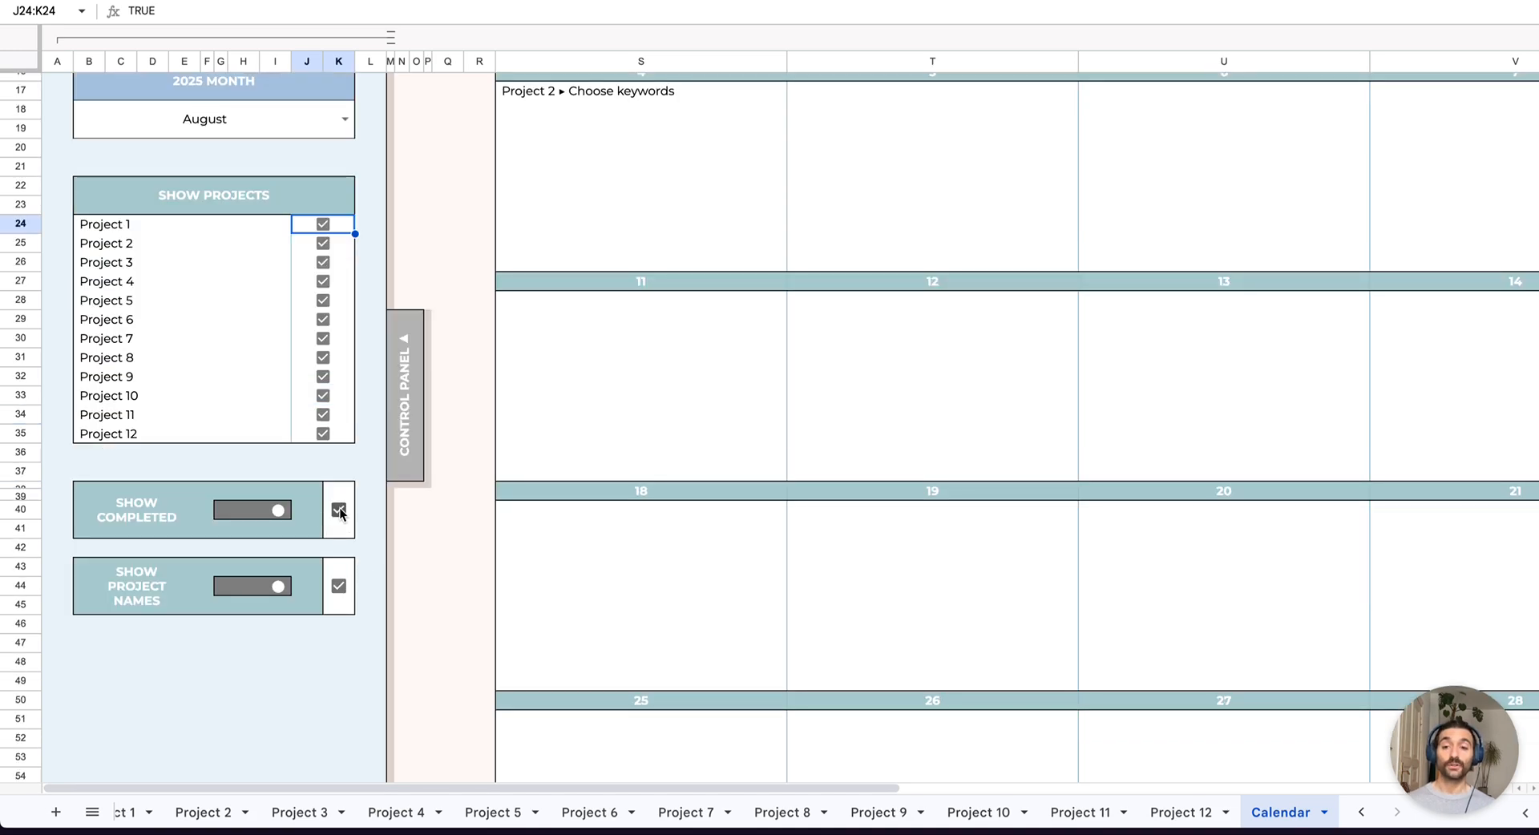
pyautogui.click(339, 511)
pyautogui.click(339, 512)
pyautogui.click(339, 511)
pyautogui.click(339, 511)
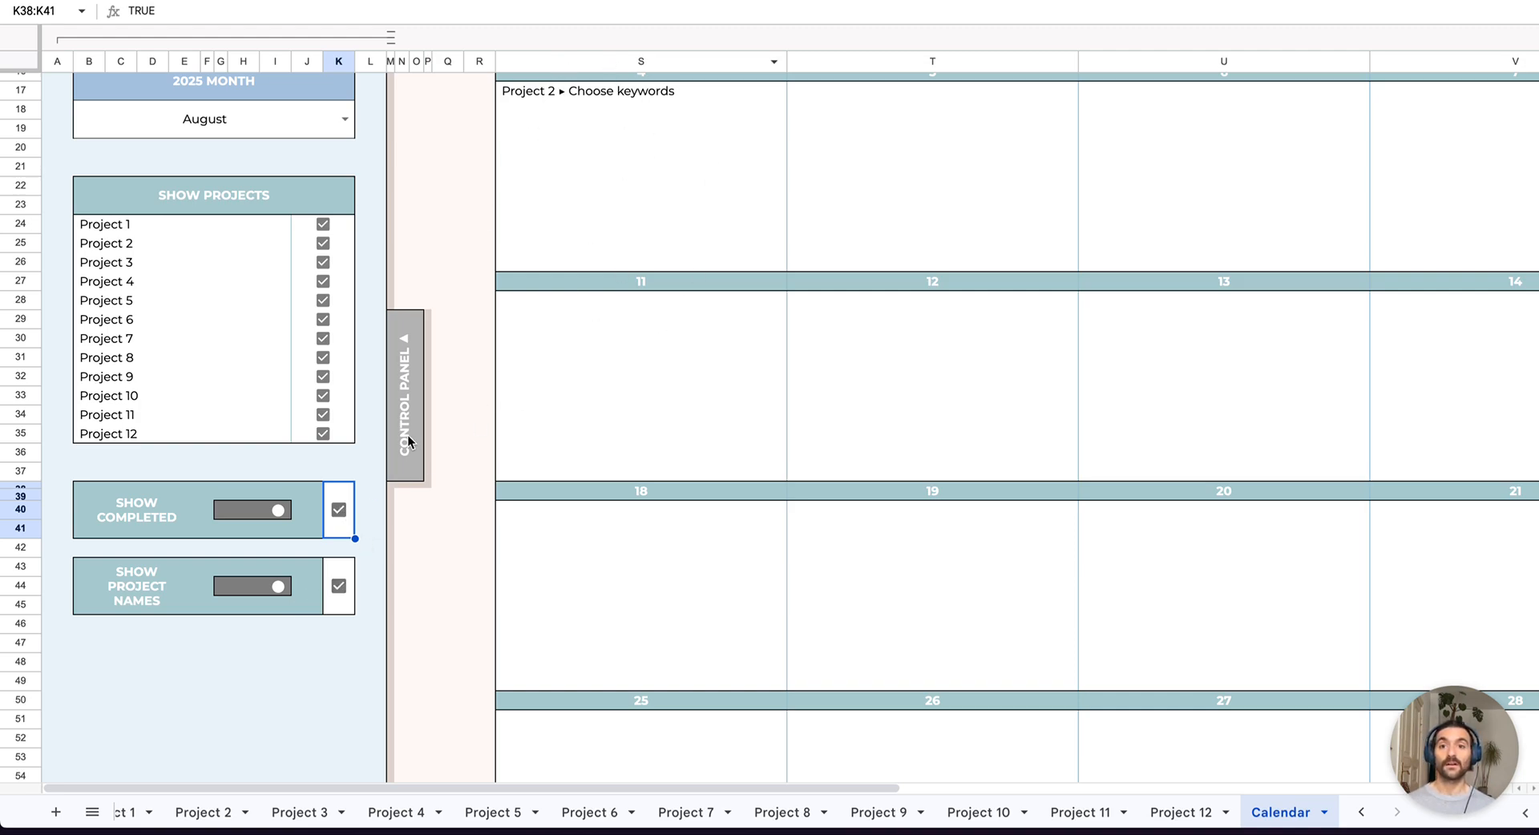
pyautogui.click(337, 587)
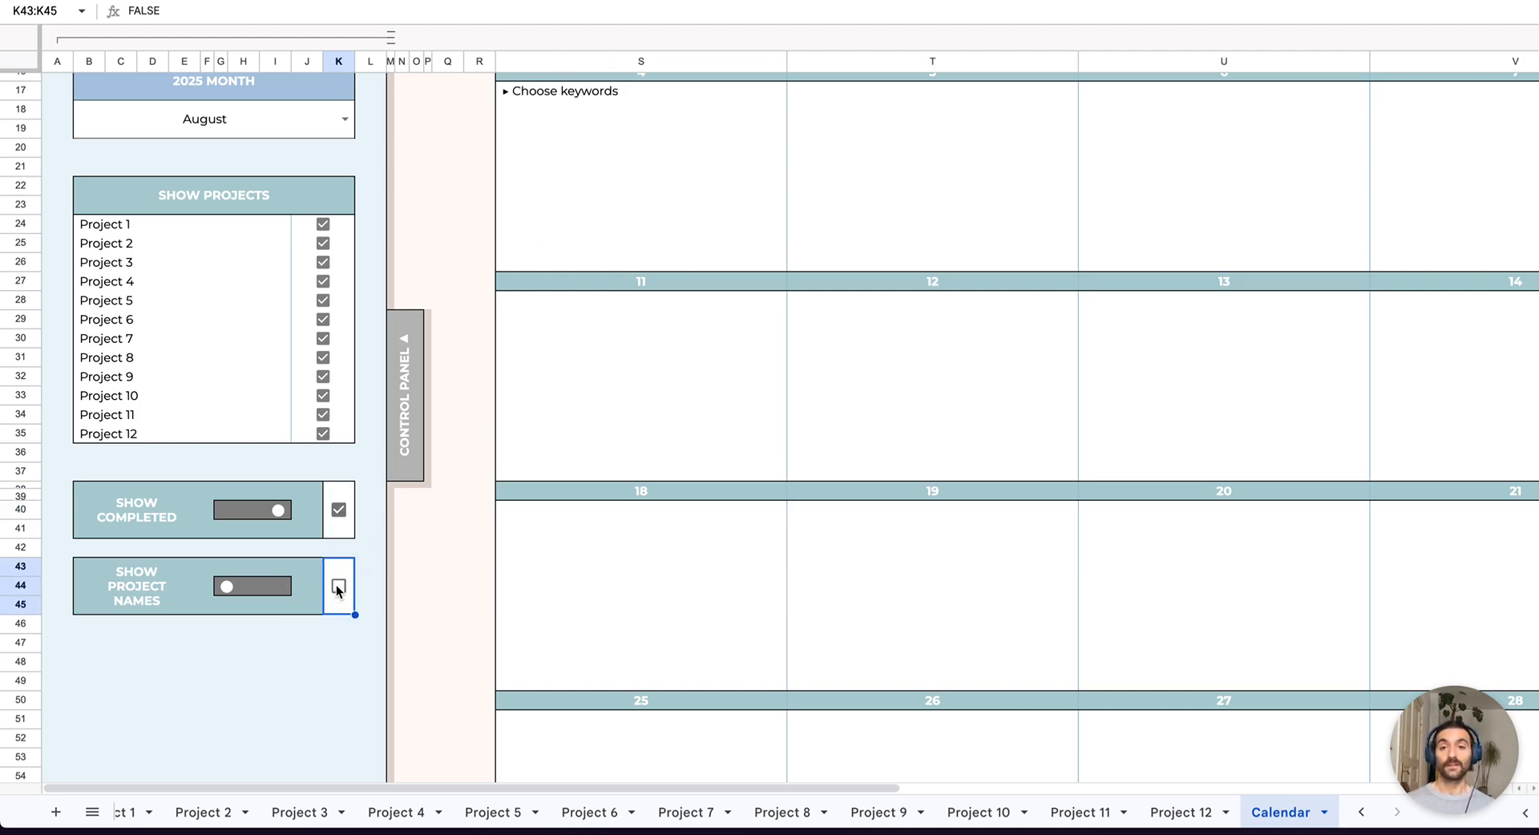
pyautogui.click(335, 596)
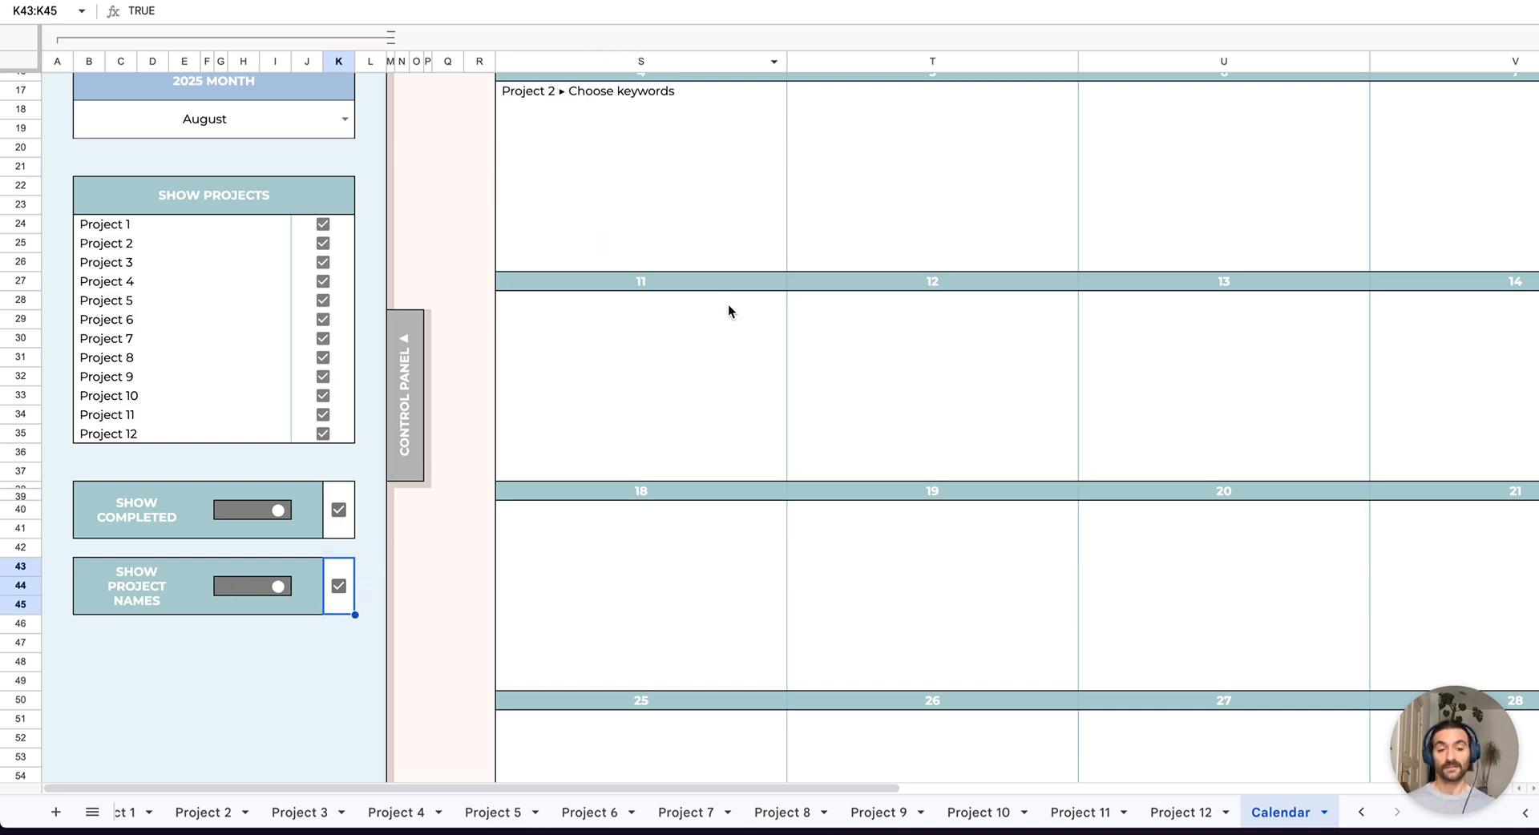
pyautogui.scroll(3, 722, 287)
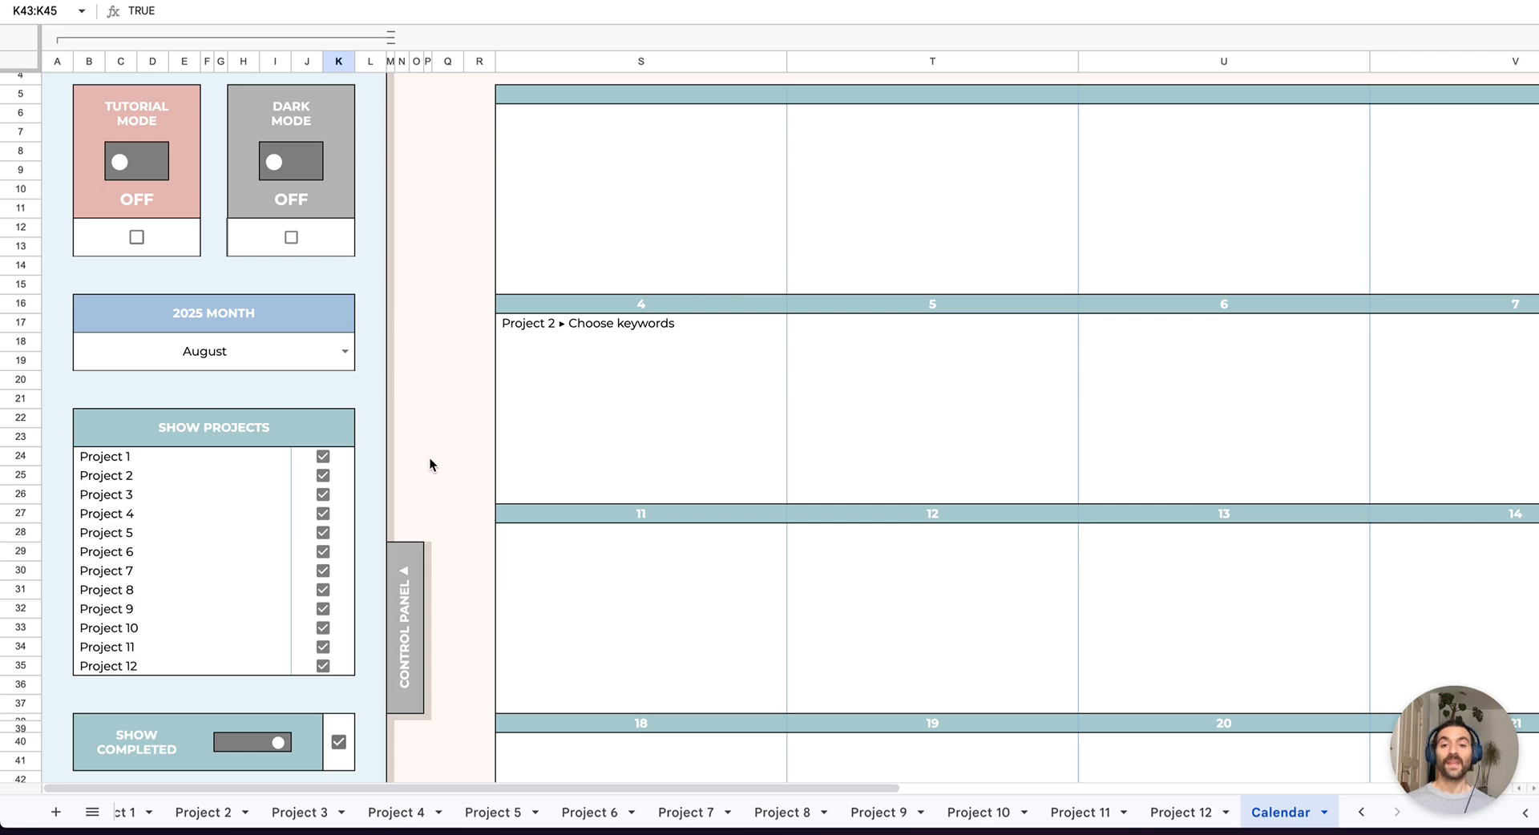
pyautogui.hscroll(10, 696, 367)
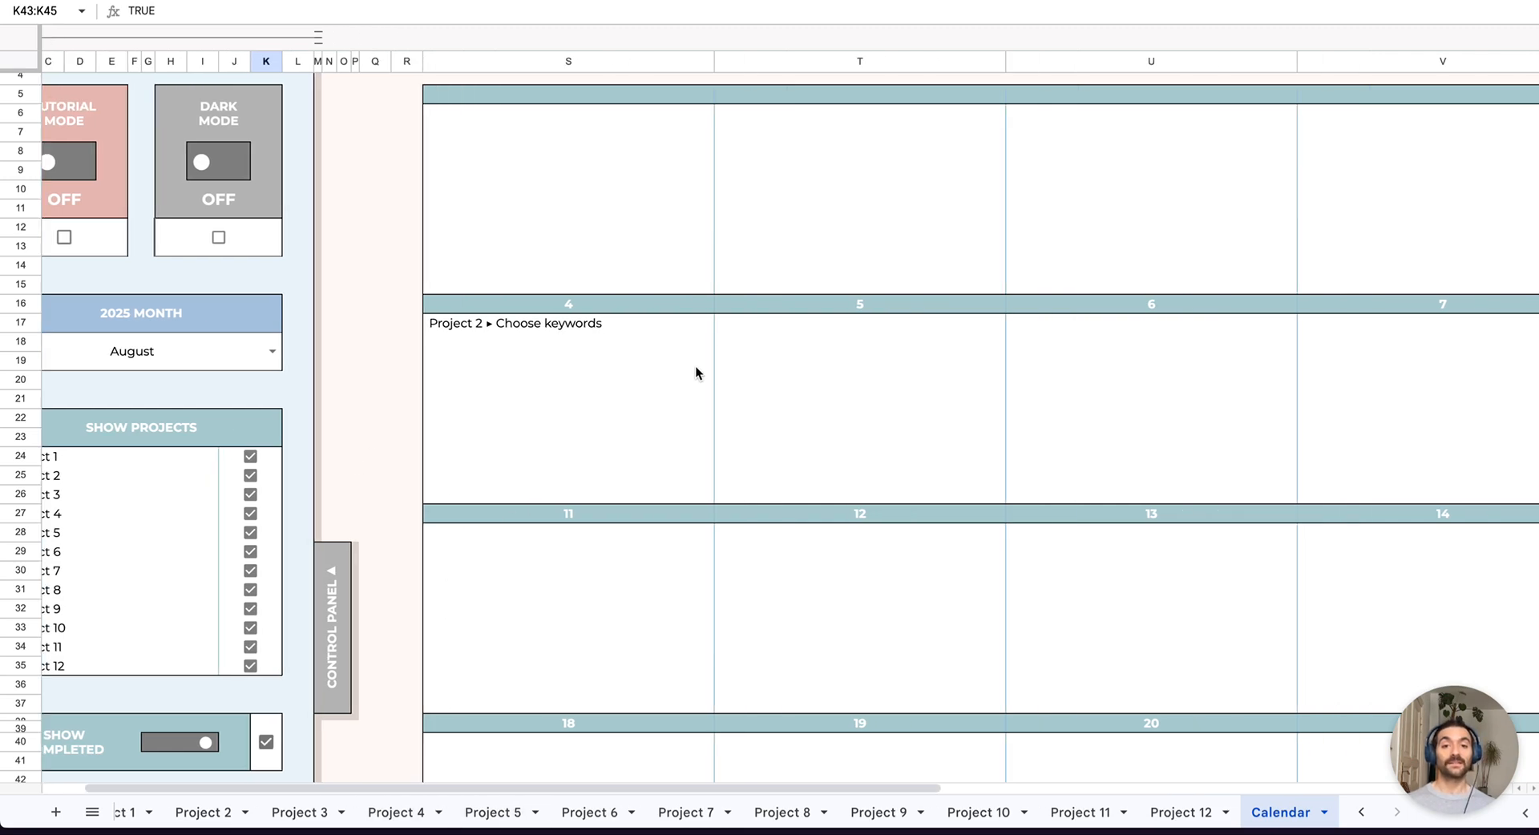
pyautogui.hscroll(-10, 1146, 391)
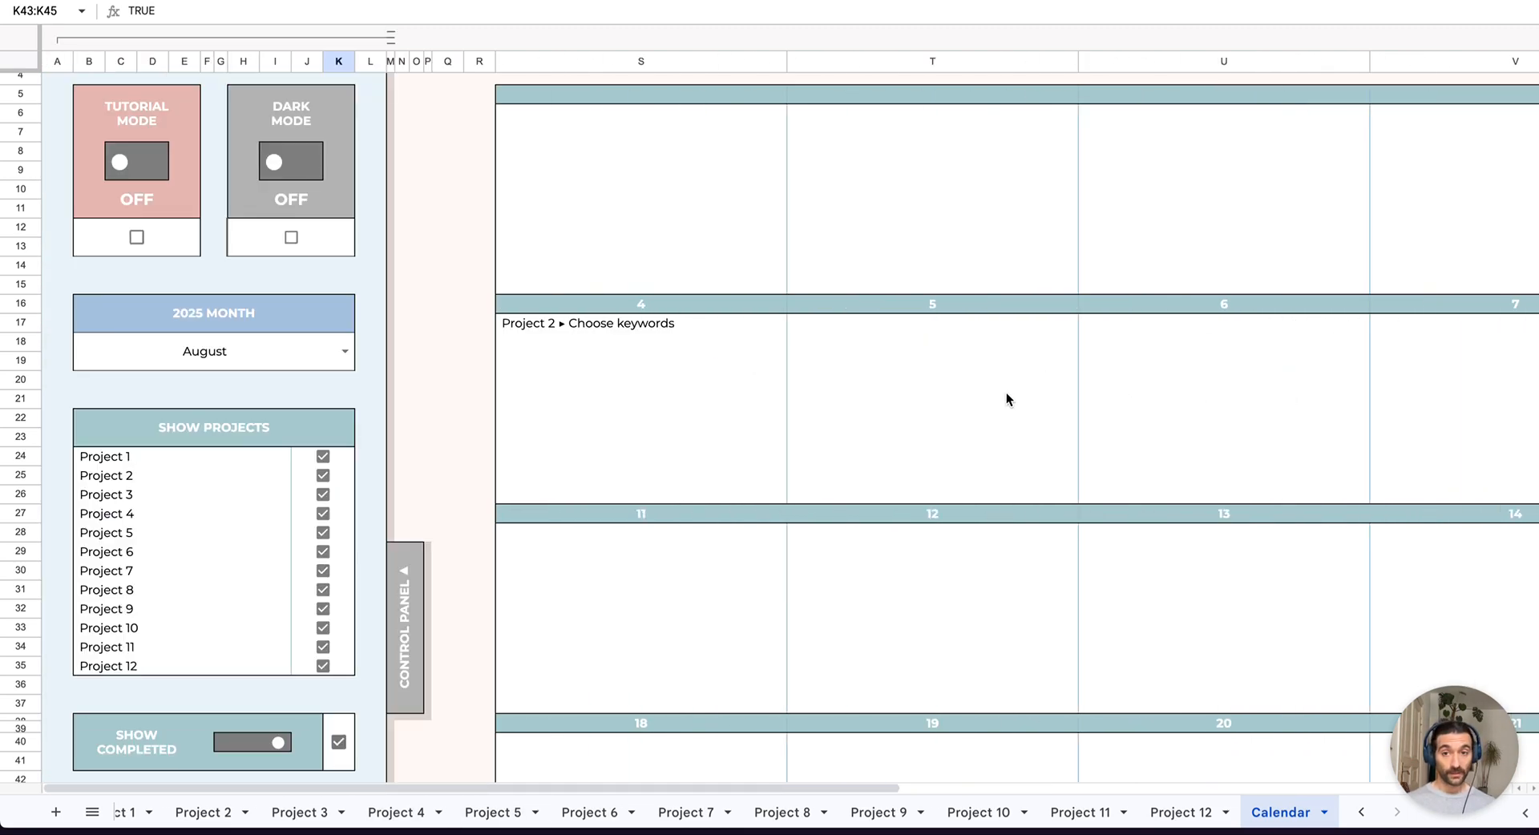